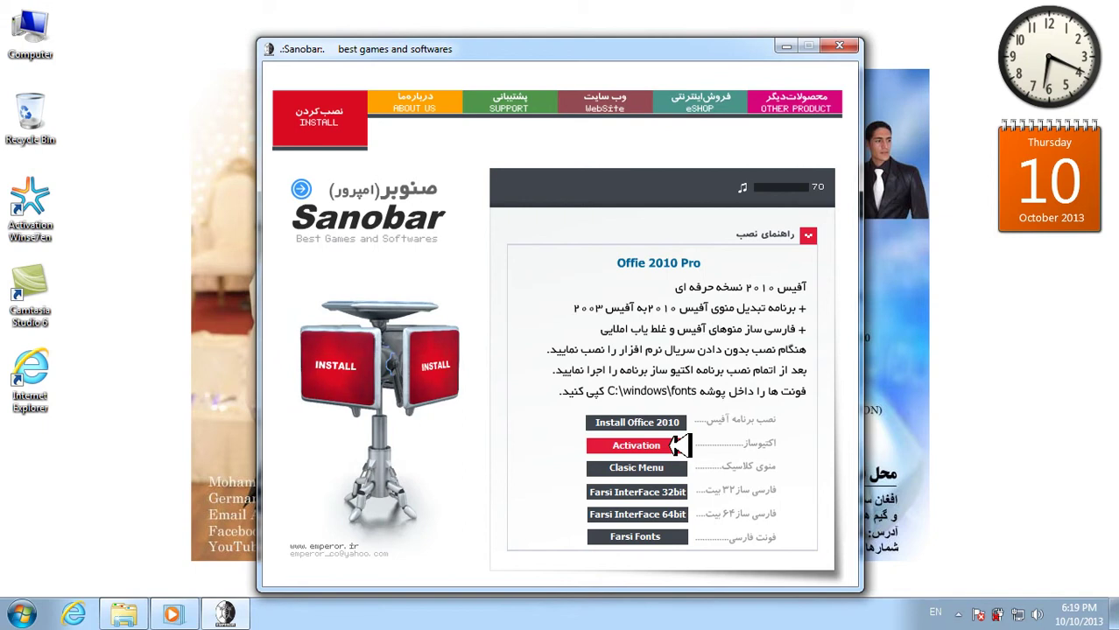
- Launch the Office activation tool from the Sanobar installer, close the installer, and install the AutoKMS activator
click(680, 446)
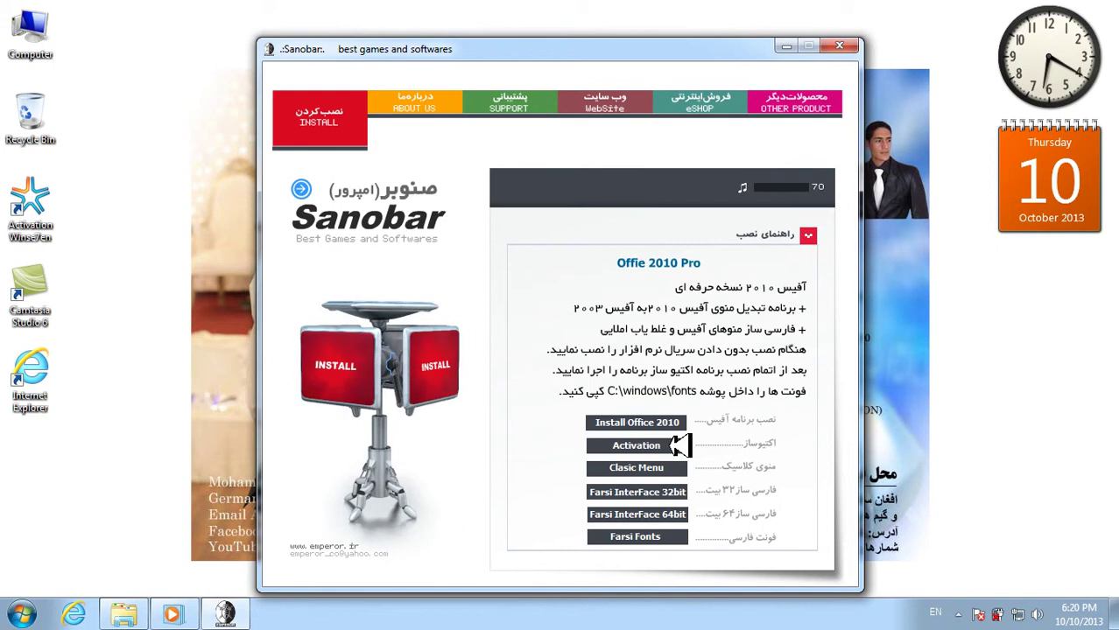
click(843, 45)
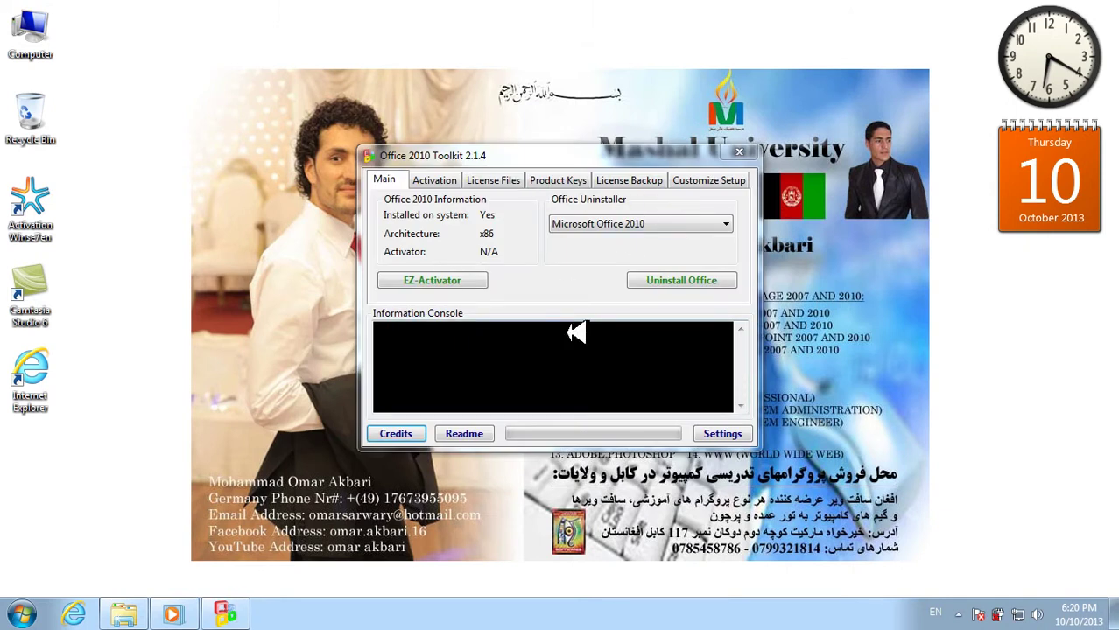
click(459, 180)
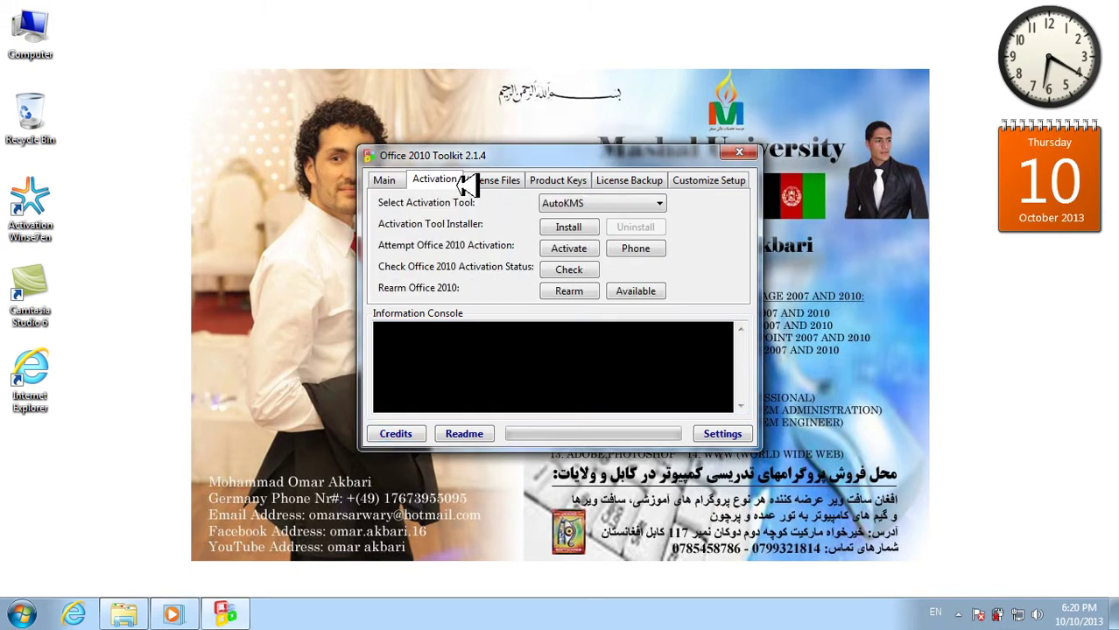
click(560, 227)
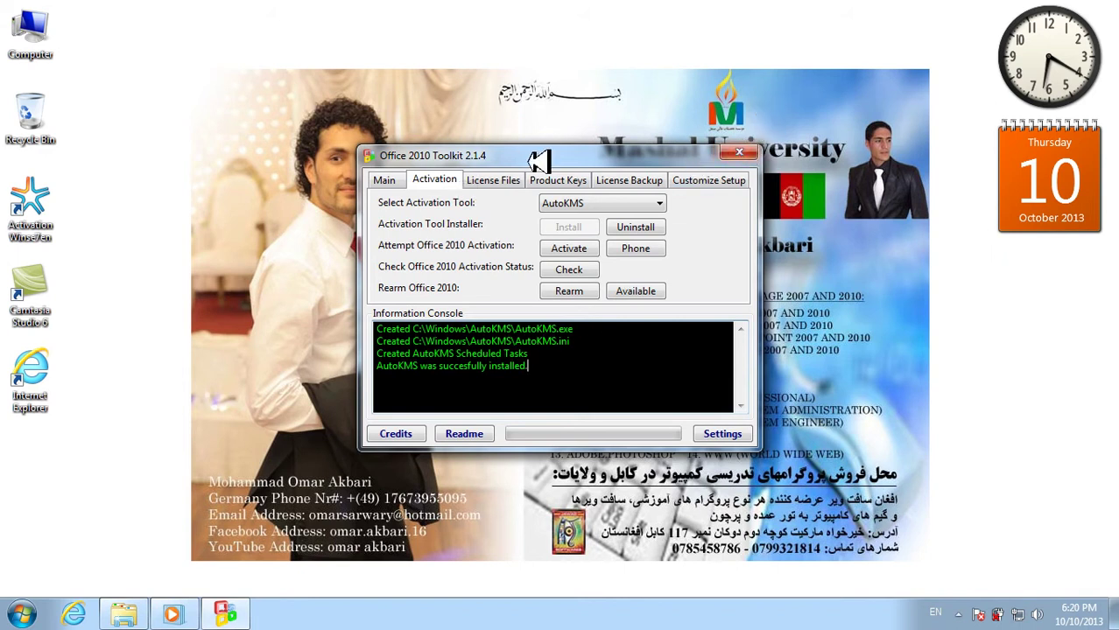
- Run EZ-Activator for Office 2010, allow KMSEmulator through the firewall on public networks, and close the toolkit
click(386, 179)
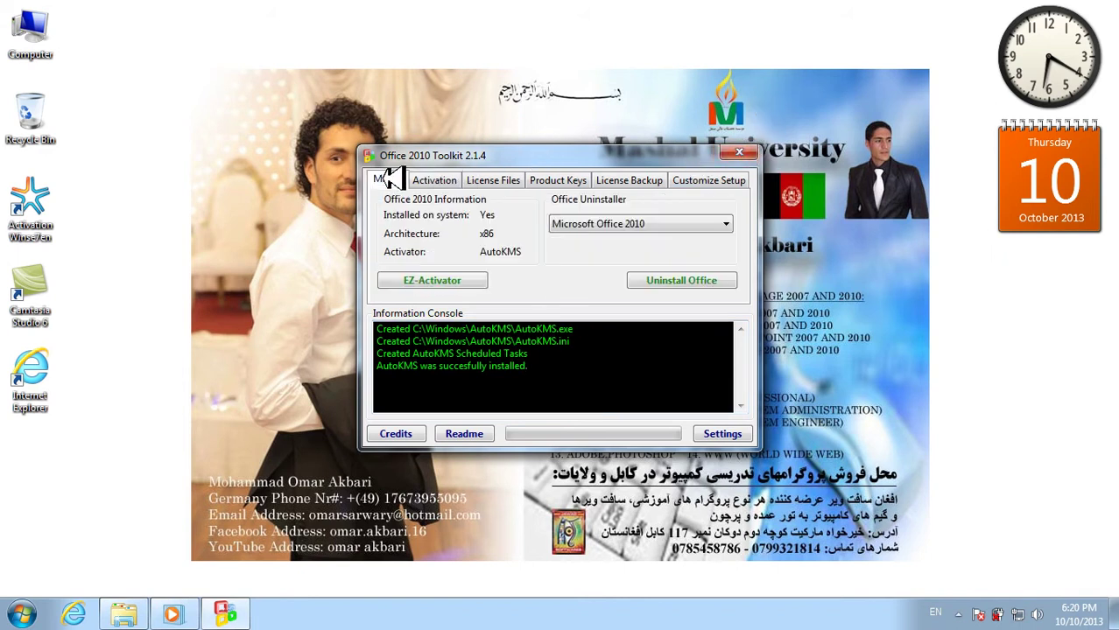
click(459, 281)
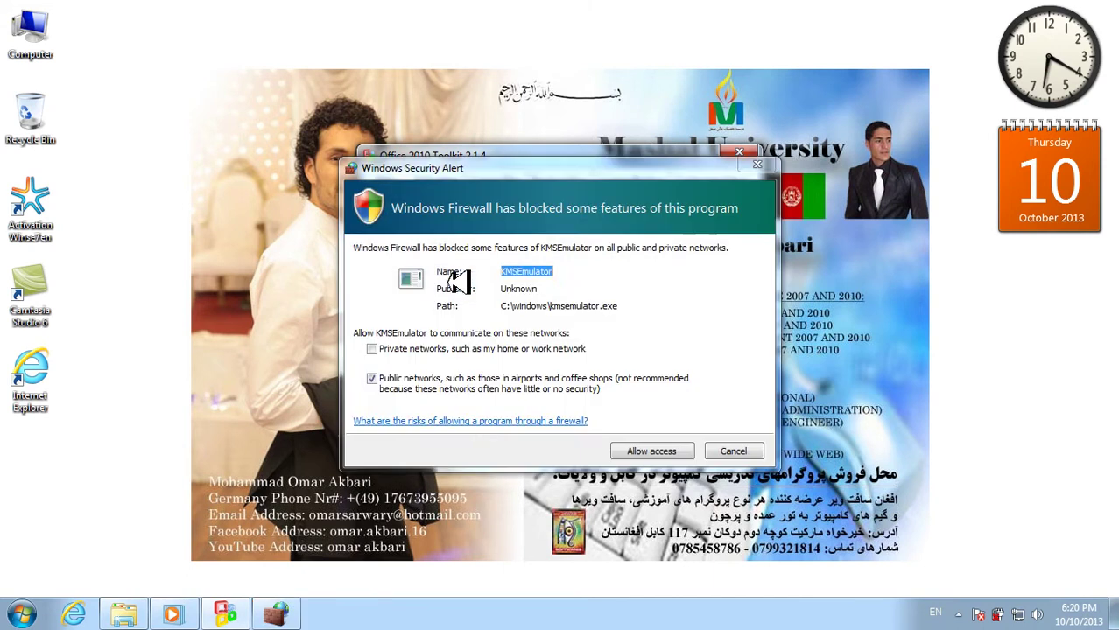
click(665, 453)
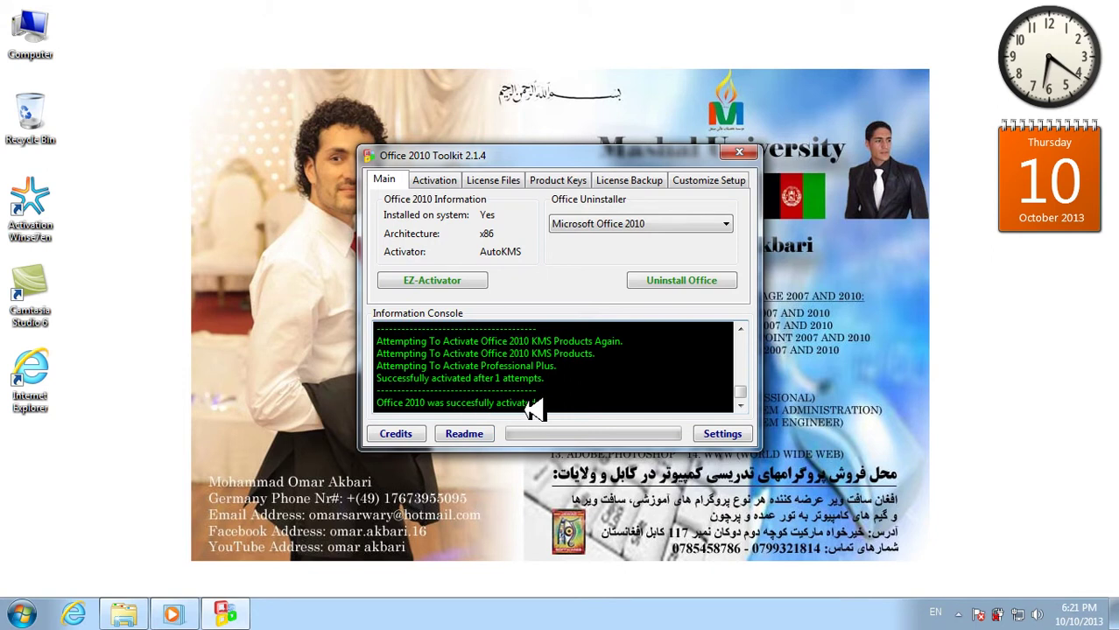
click(739, 153)
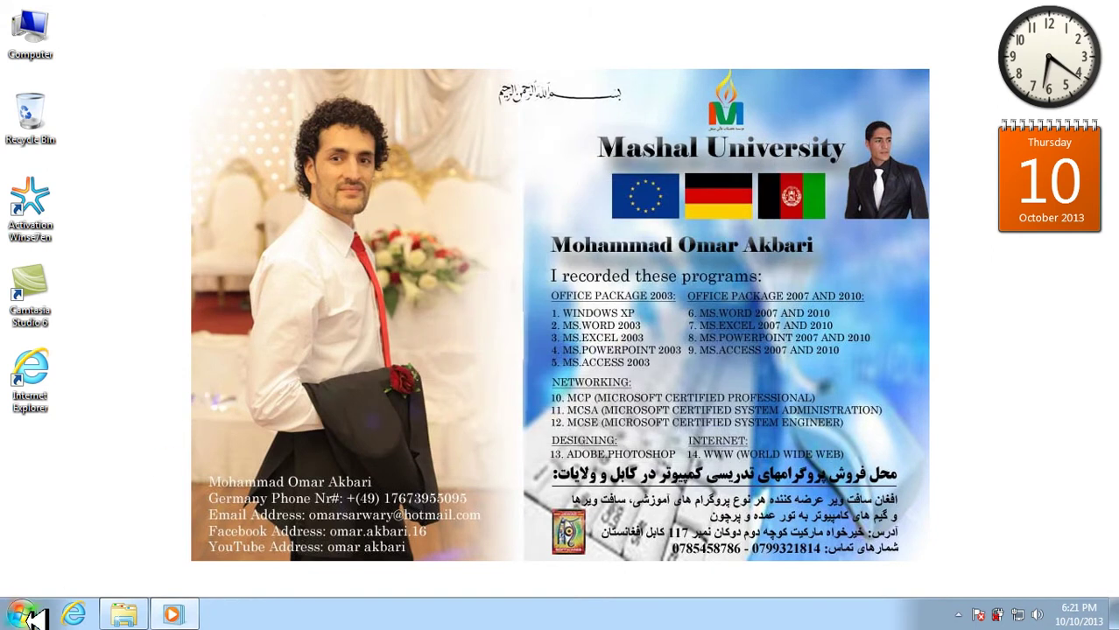
- Launch Microsoft Word by searching for winword and accept Use Recommended Settings in the welcome dialog
click(22, 615)
click(92, 572)
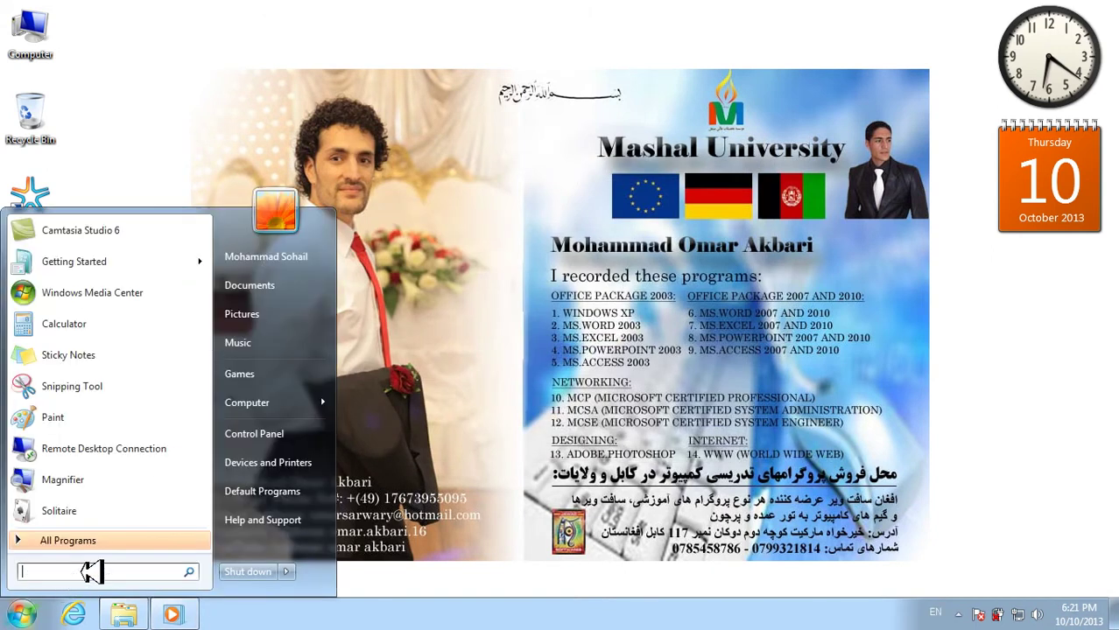
text(winword)
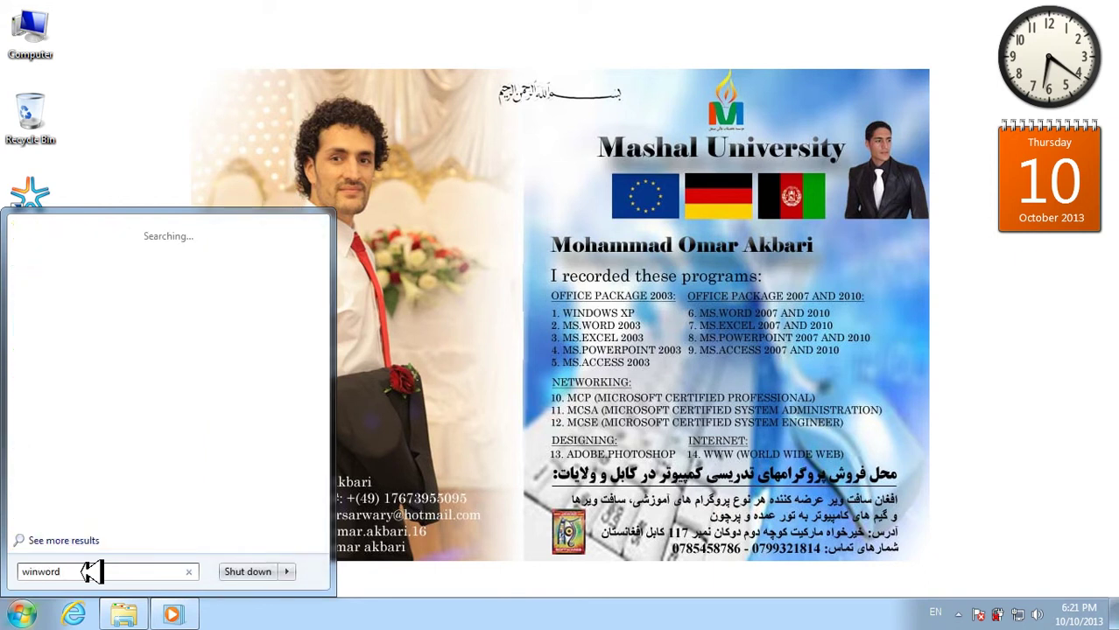
key(Return)
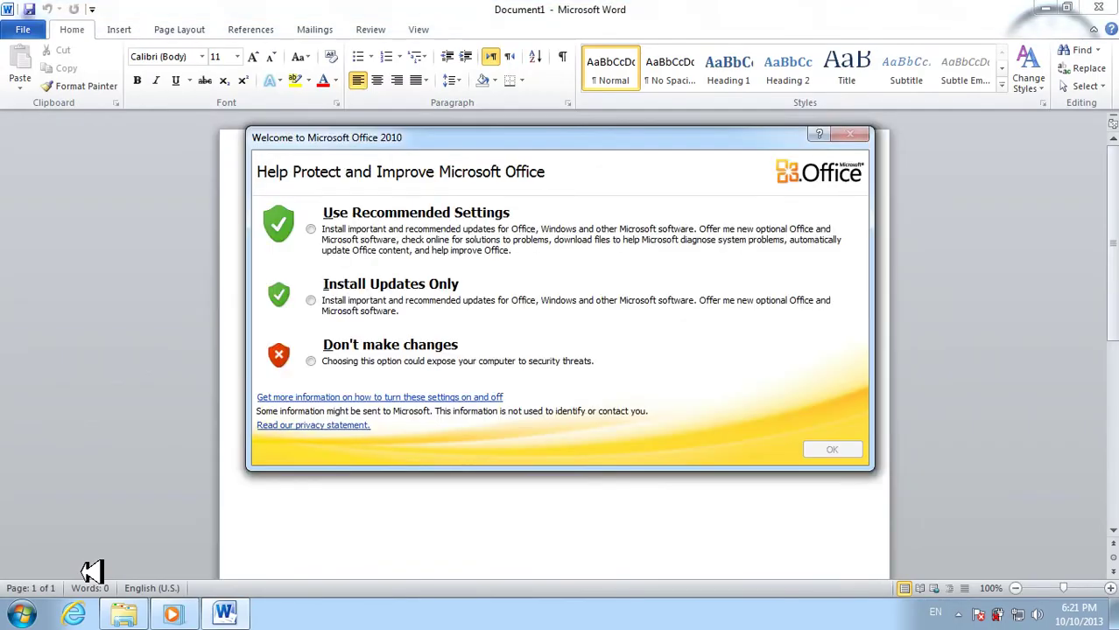
click(312, 228)
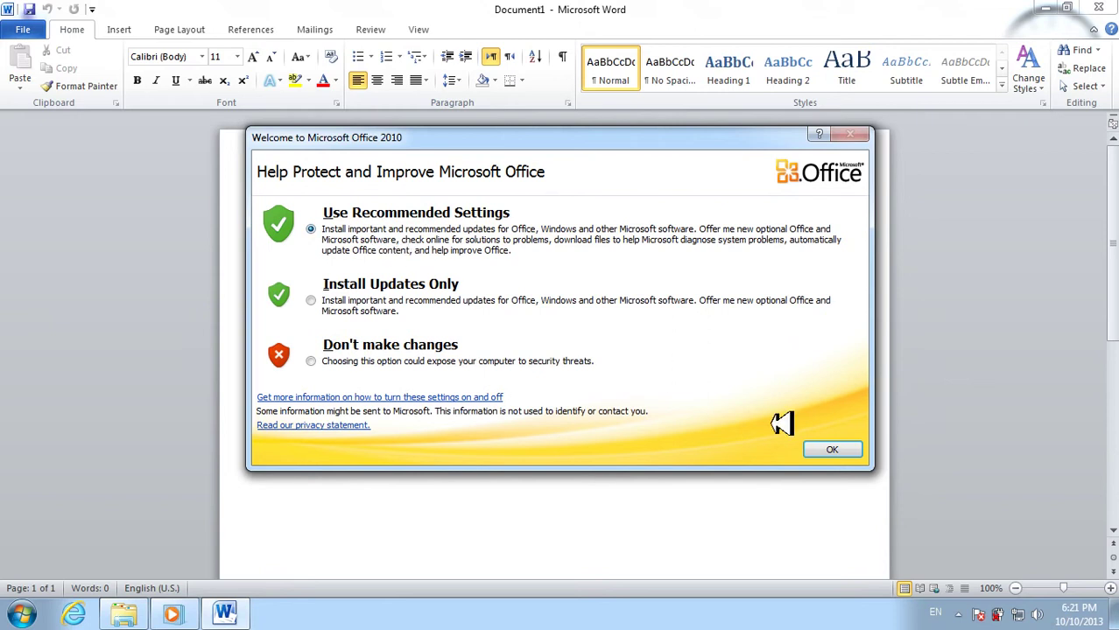
click(833, 450)
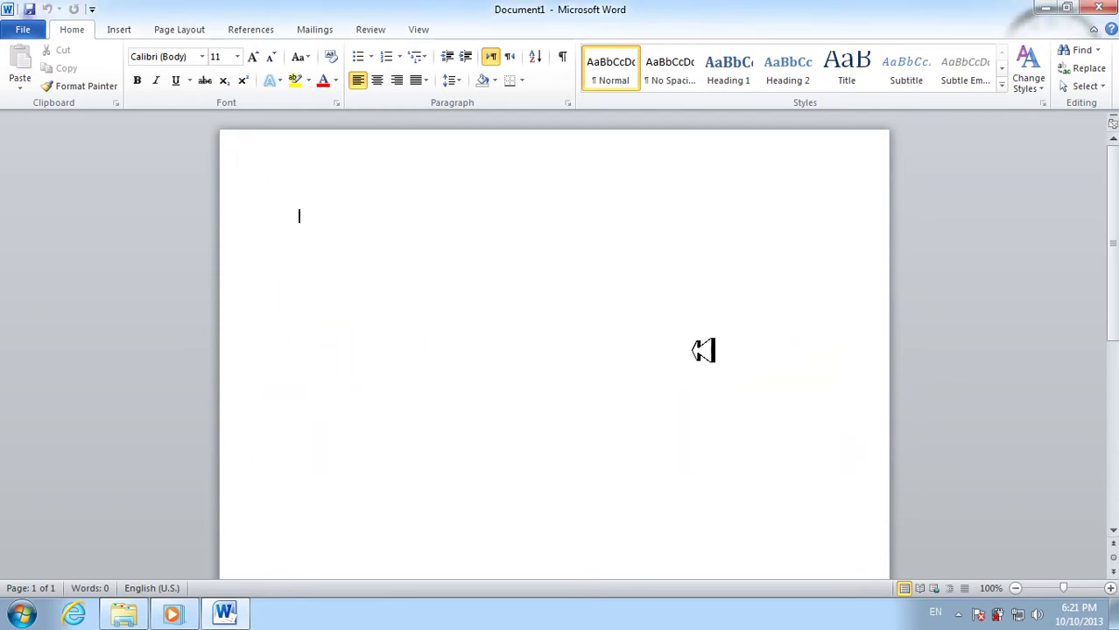
- Enter the test text "dfdfdfdfdfdf" in the blank Word document
text(dfd)
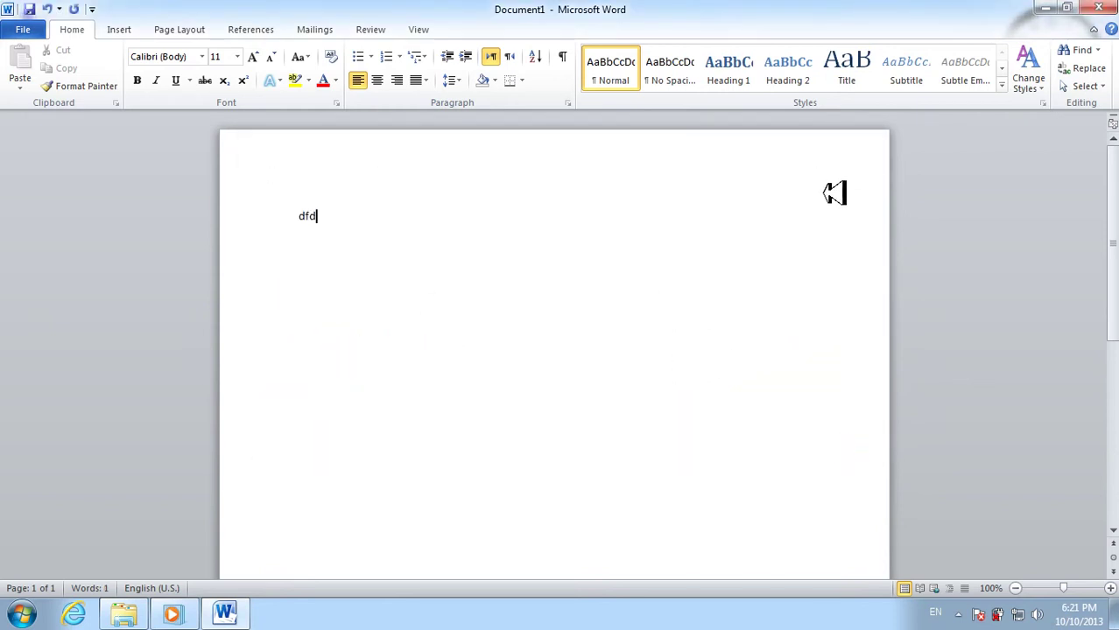
key(ctrl+a)
text(dfdfdfdfdf)
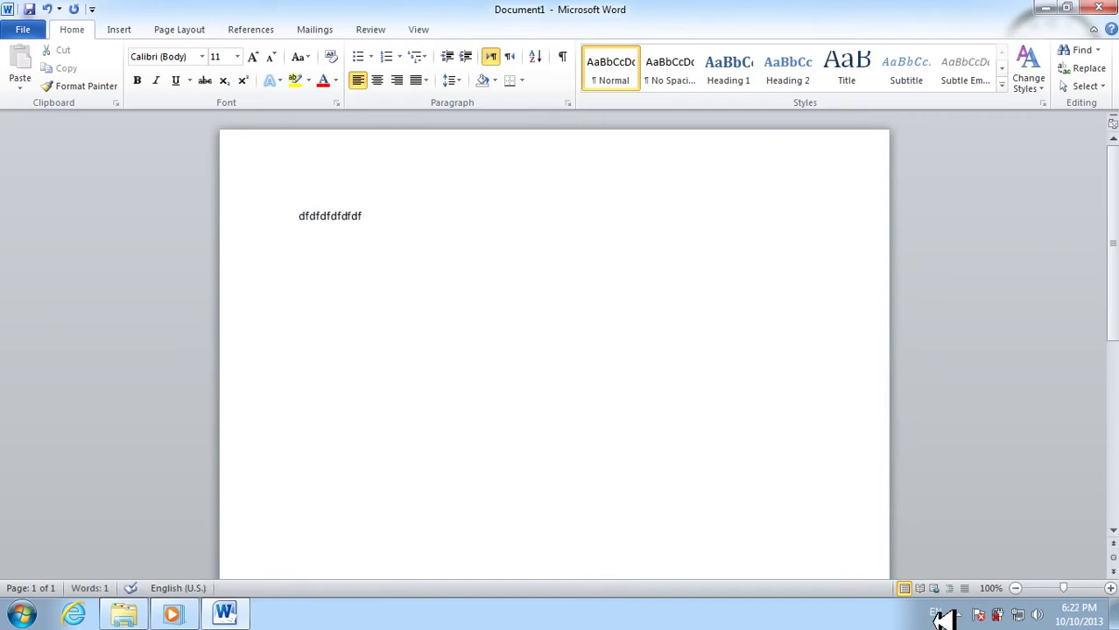
- Check the available input languages and close Word without saving the document
click(939, 616)
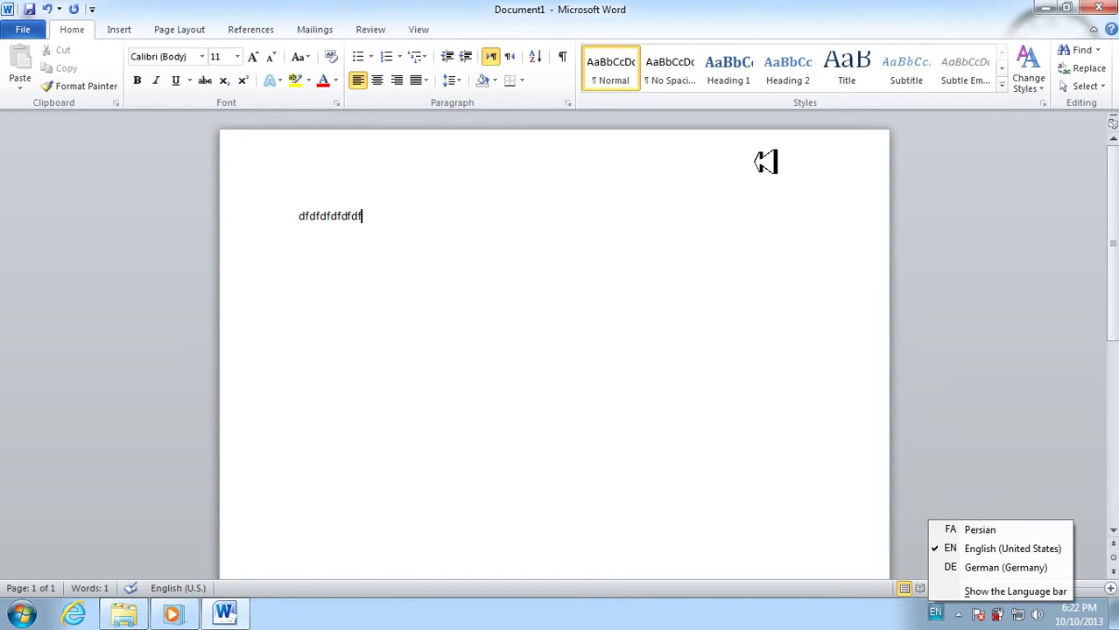
click(1096, 7)
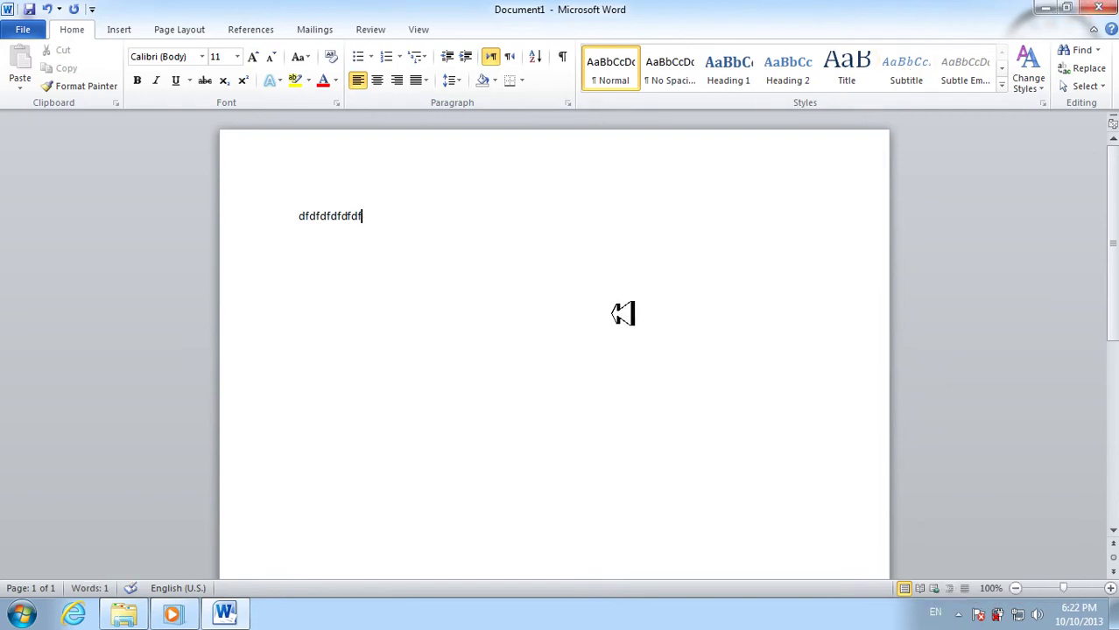
click(1102, 7)
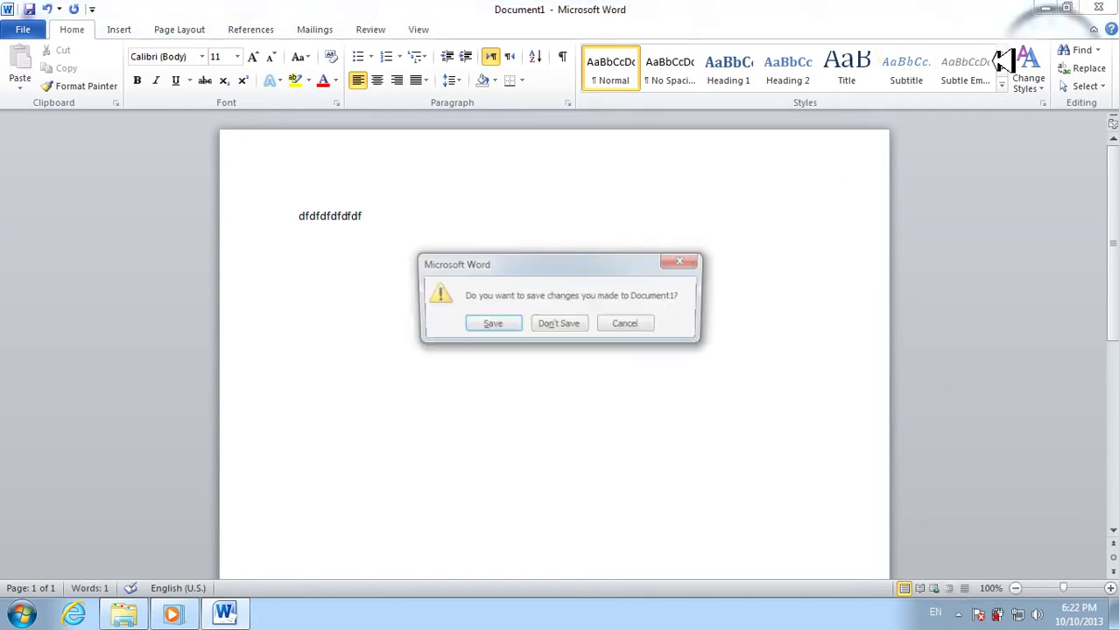
click(564, 317)
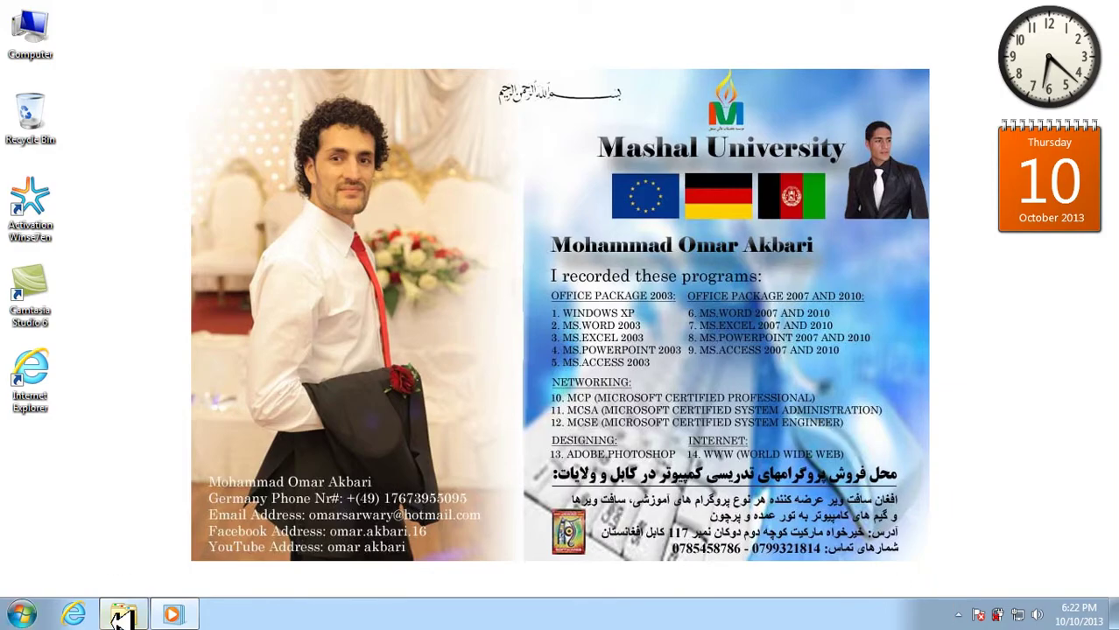
- Open the Text Services and Input Languages settings through Region and Language in the Control Panel
click(22, 614)
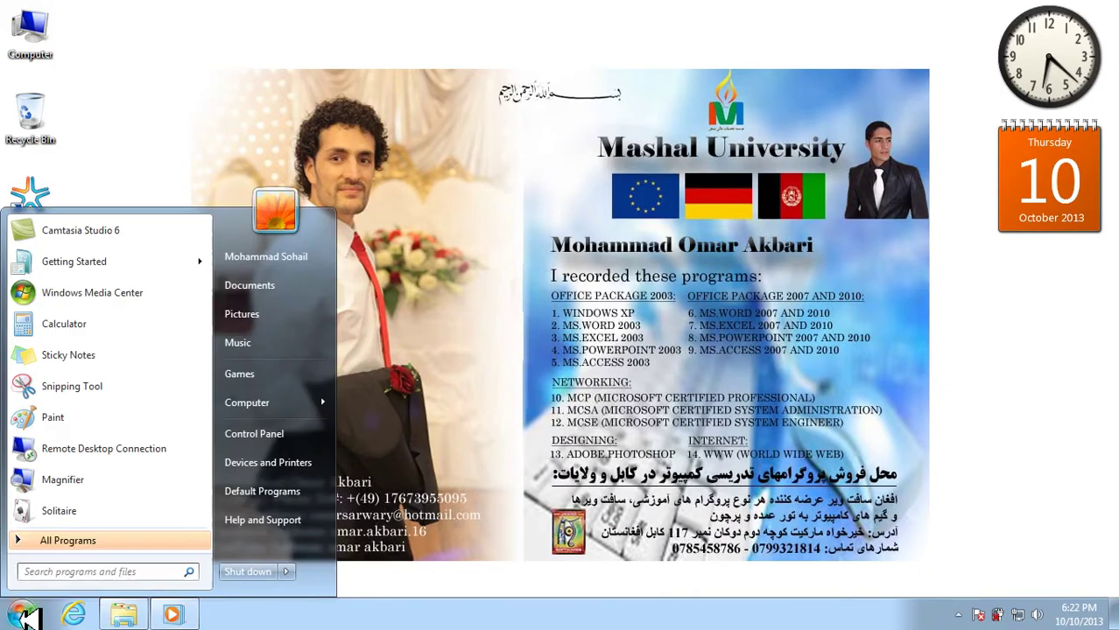
click(270, 427)
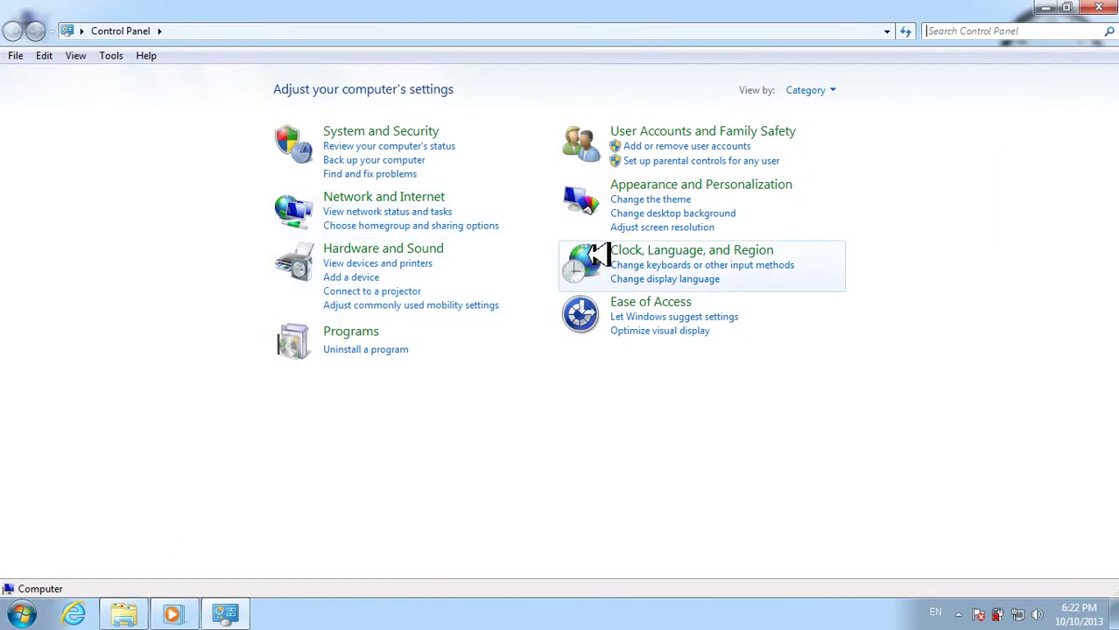
click(598, 255)
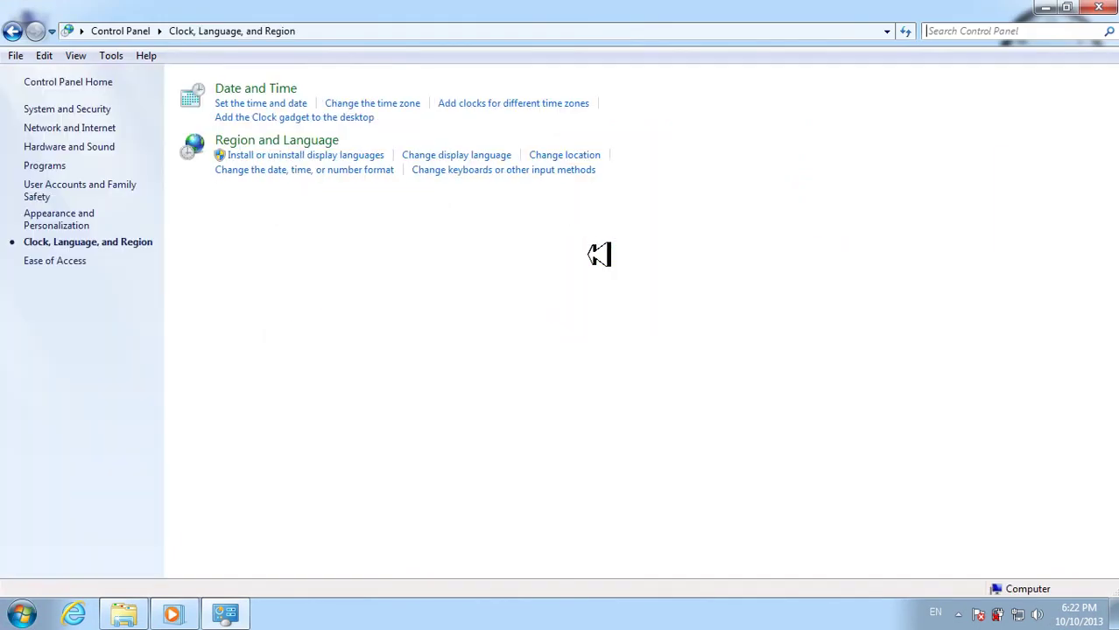
click(324, 140)
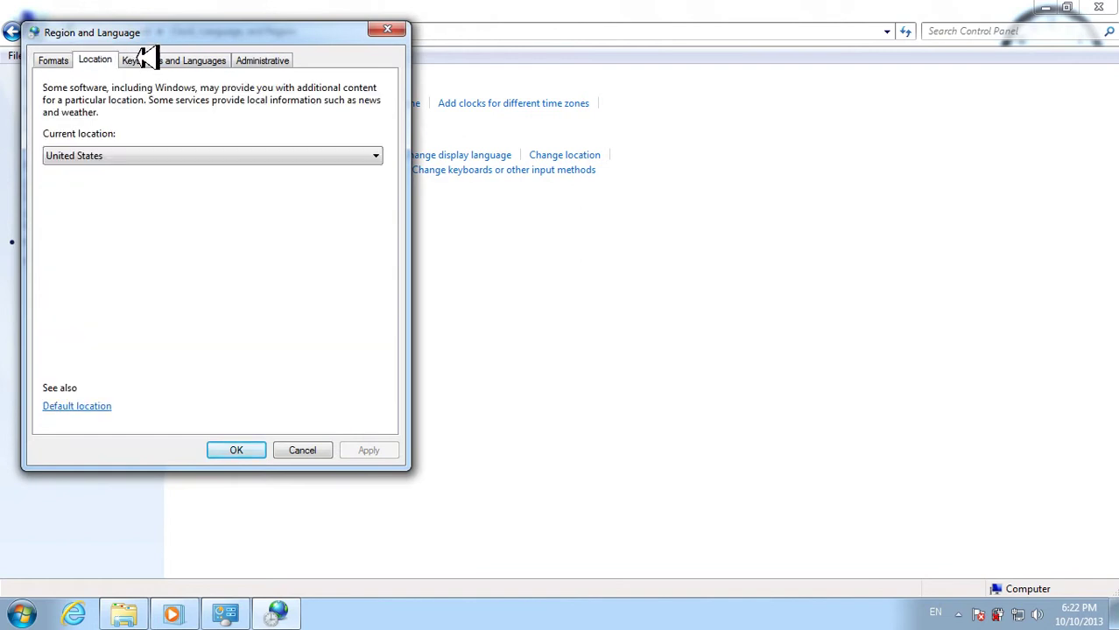
click(186, 59)
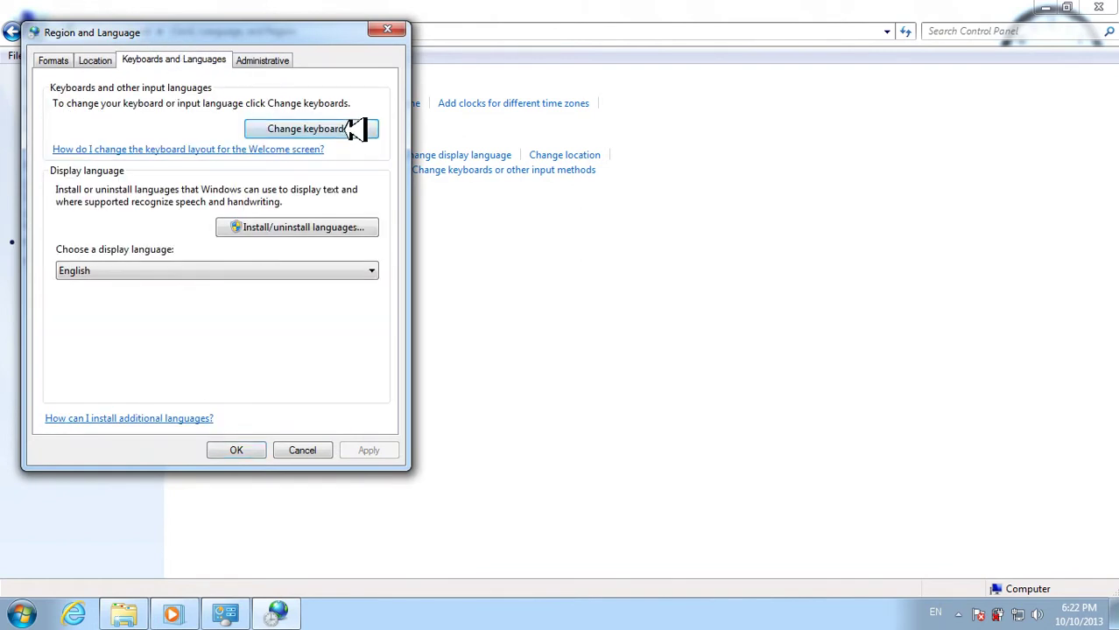
click(357, 129)
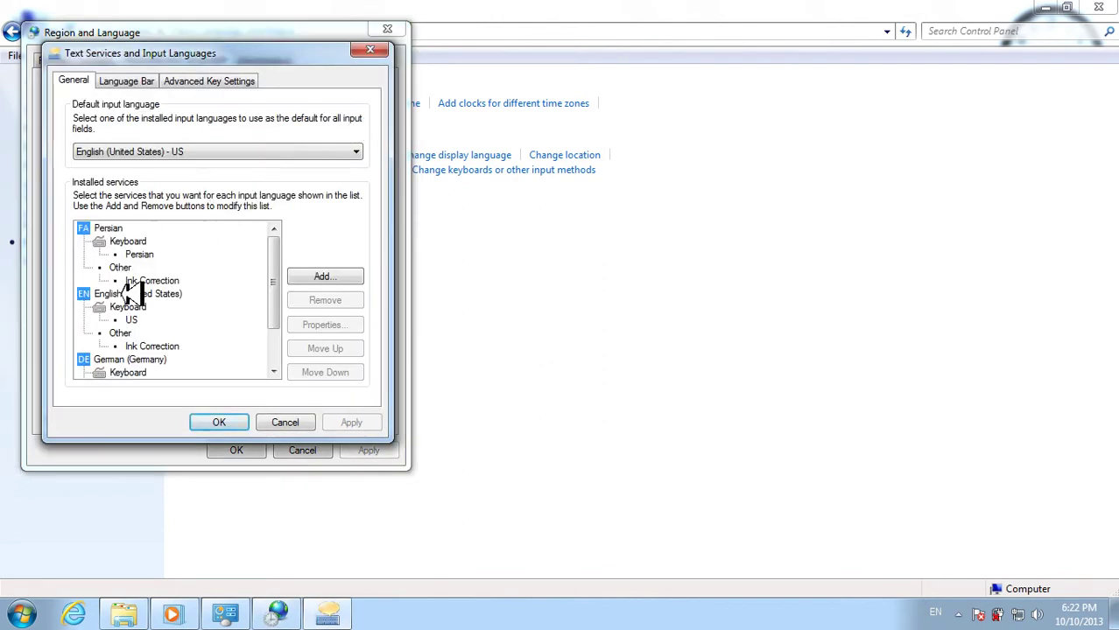
- Remove German (Germany) from the installed input languages
click(129, 296)
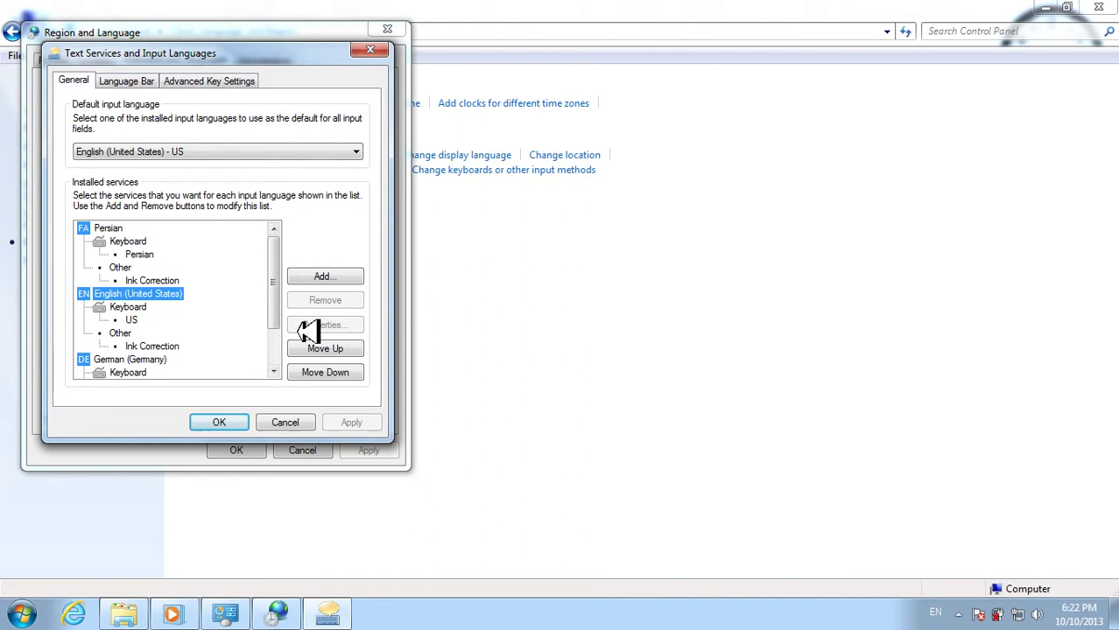
click(142, 359)
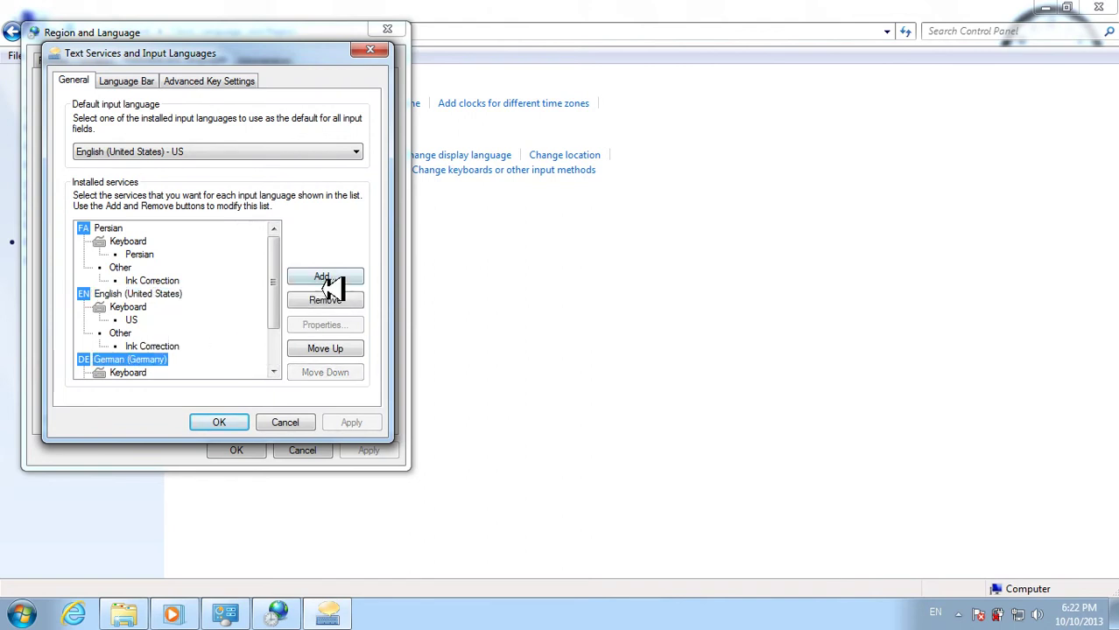
click(326, 300)
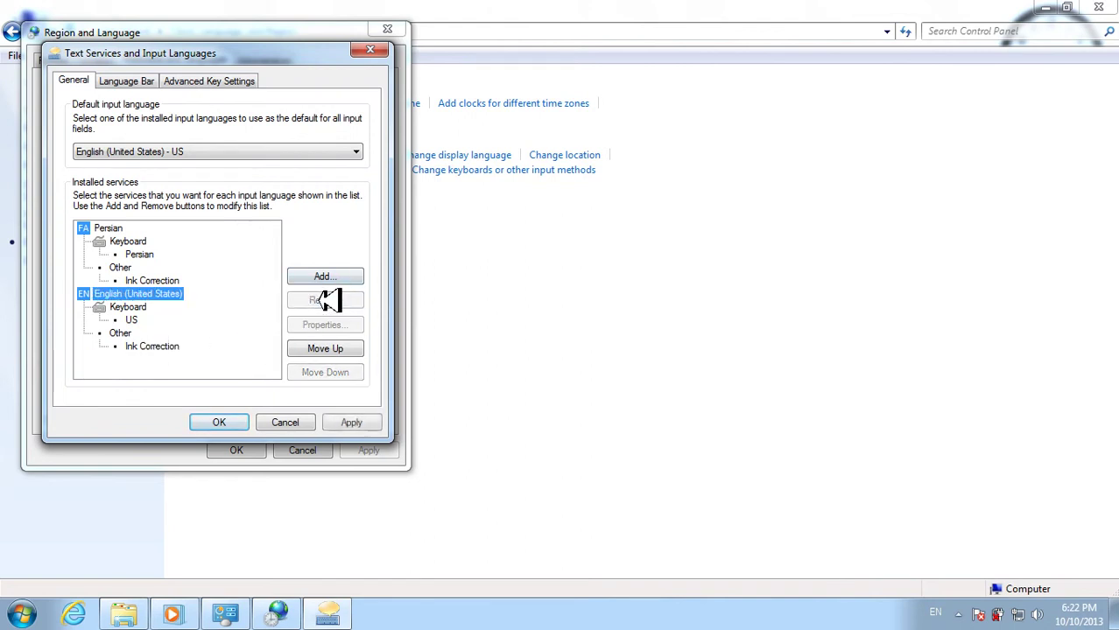
- Move English (United States) above Persian in the installed input services list
click(121, 229)
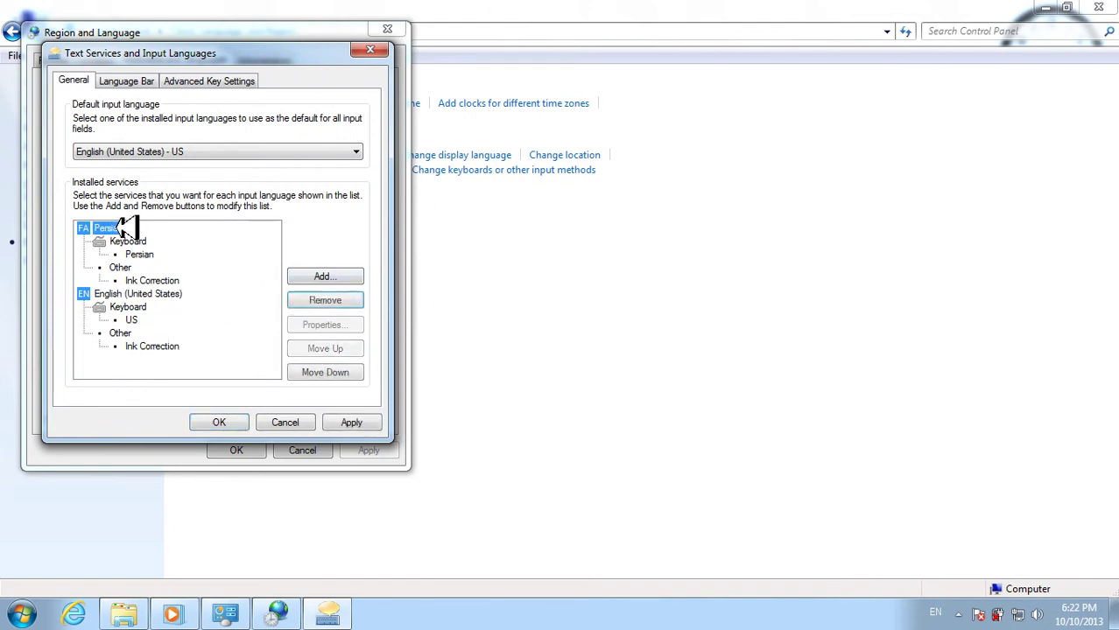
click(168, 293)
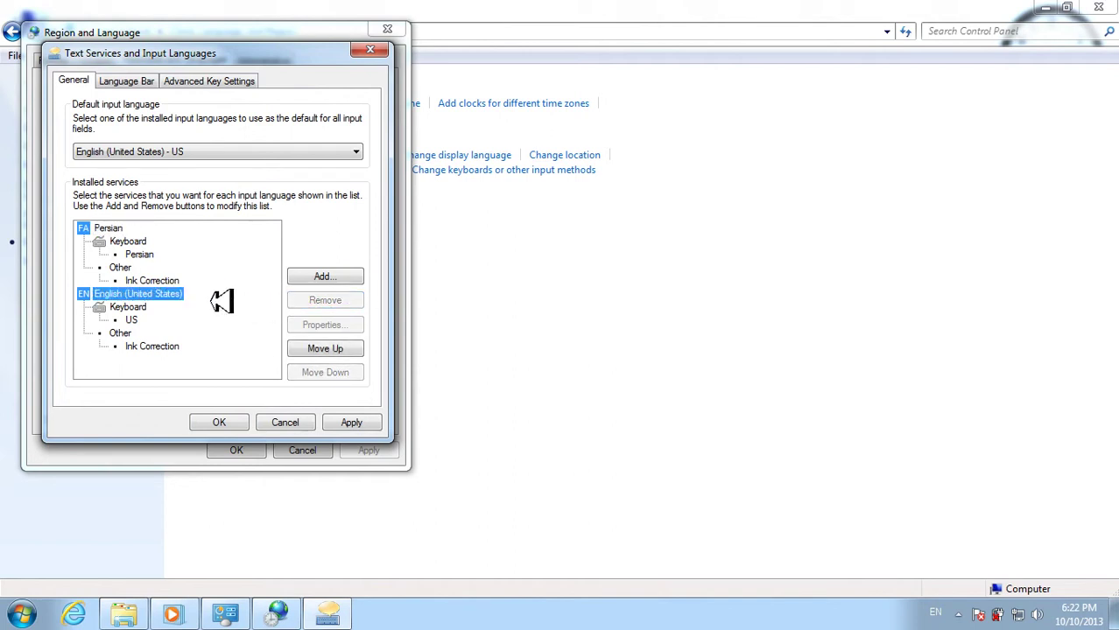
click(332, 349)
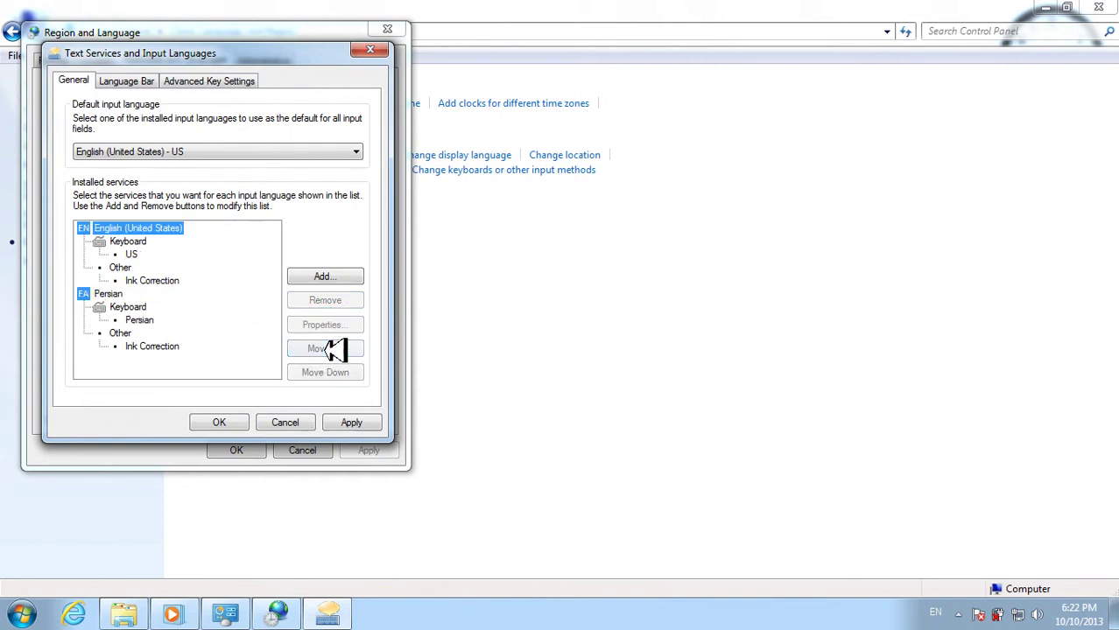
- Remove Persian from the installed input languages and apply the changes
click(122, 293)
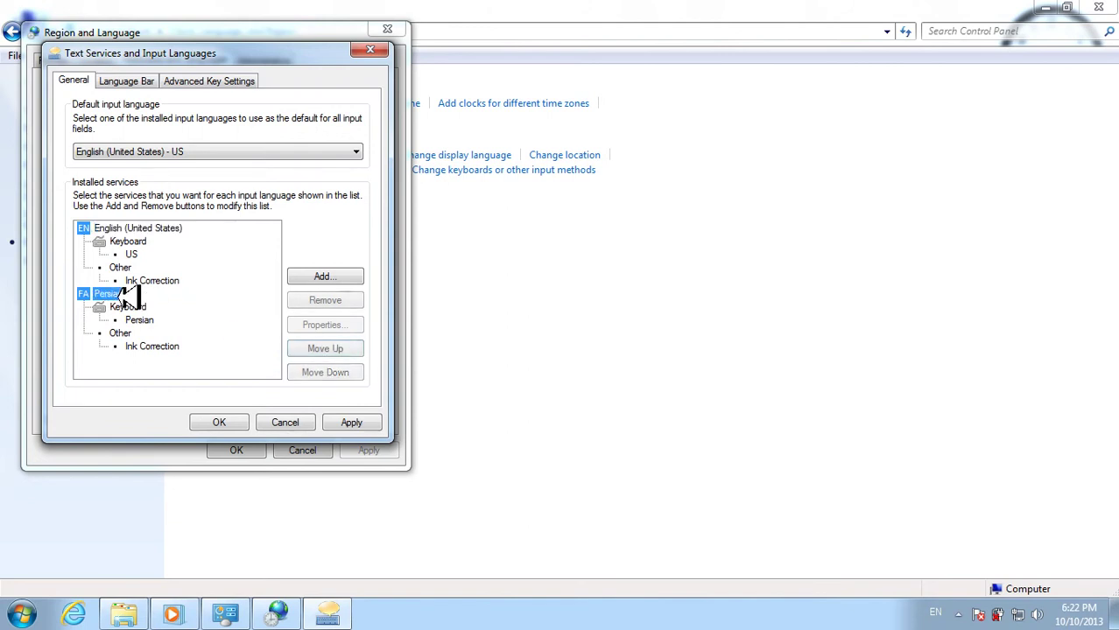
click(151, 228)
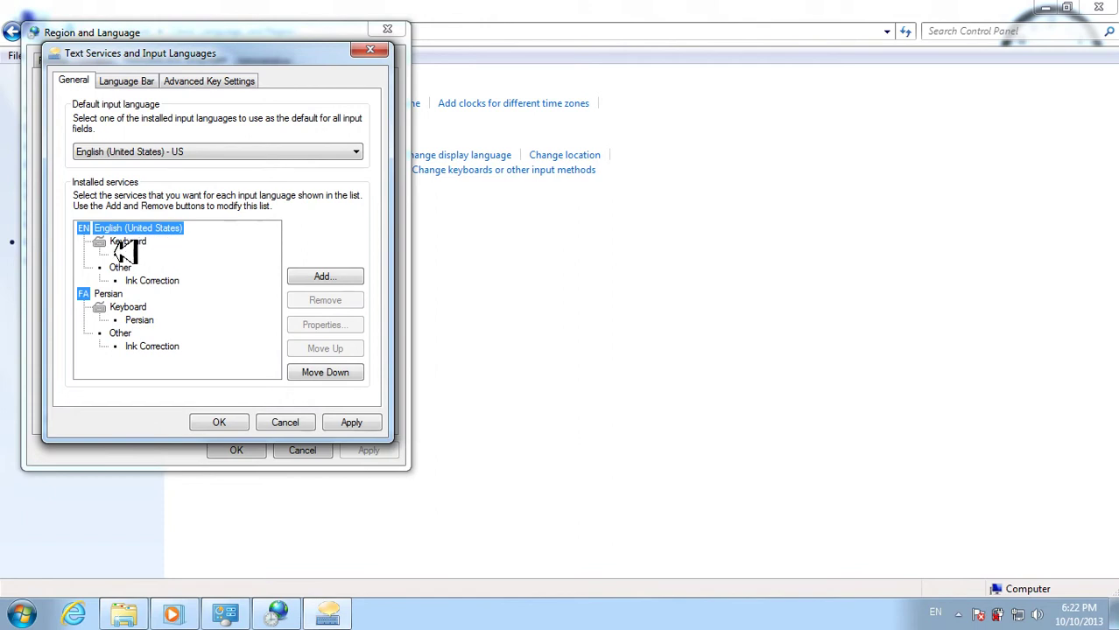
click(110, 294)
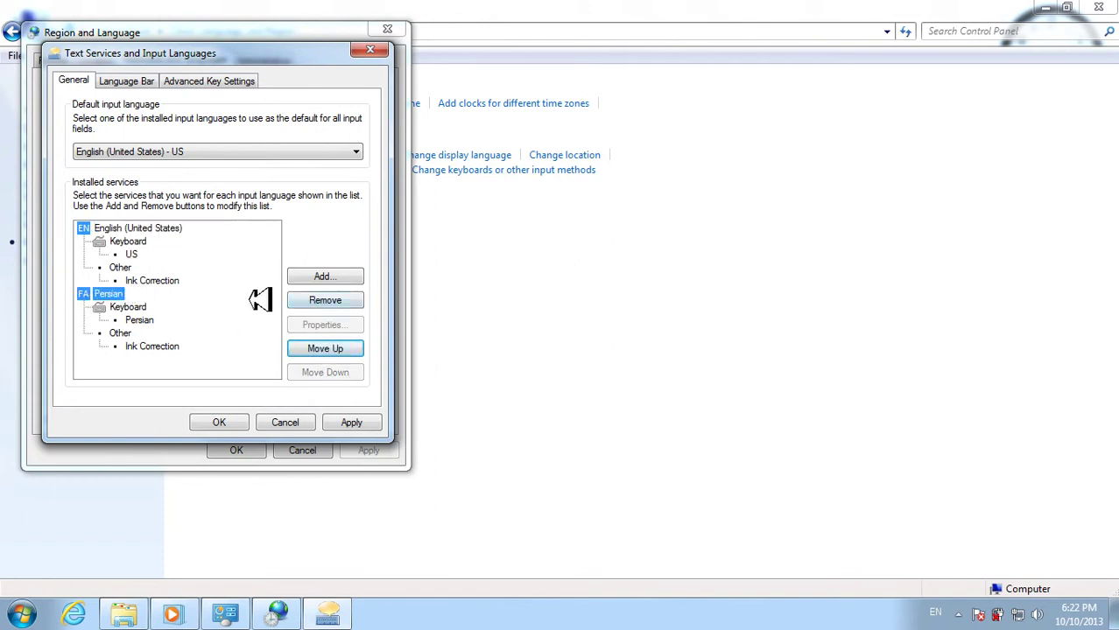
click(313, 299)
click(362, 424)
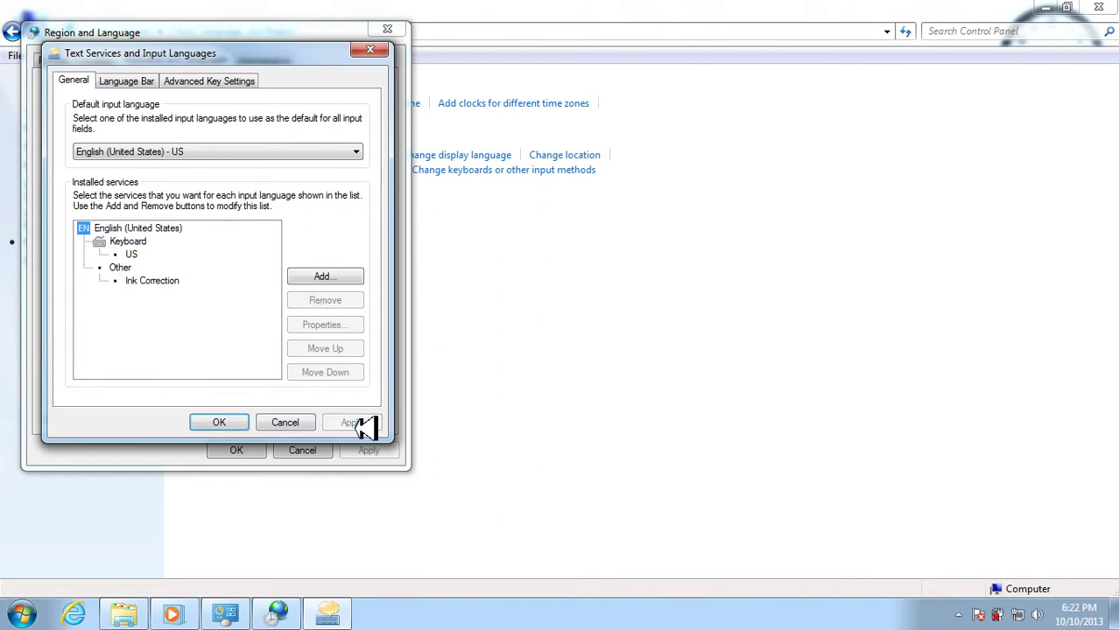
- Confirm and close the language settings, and reopen Text Services and Input Languages through Region and Language
click(220, 421)
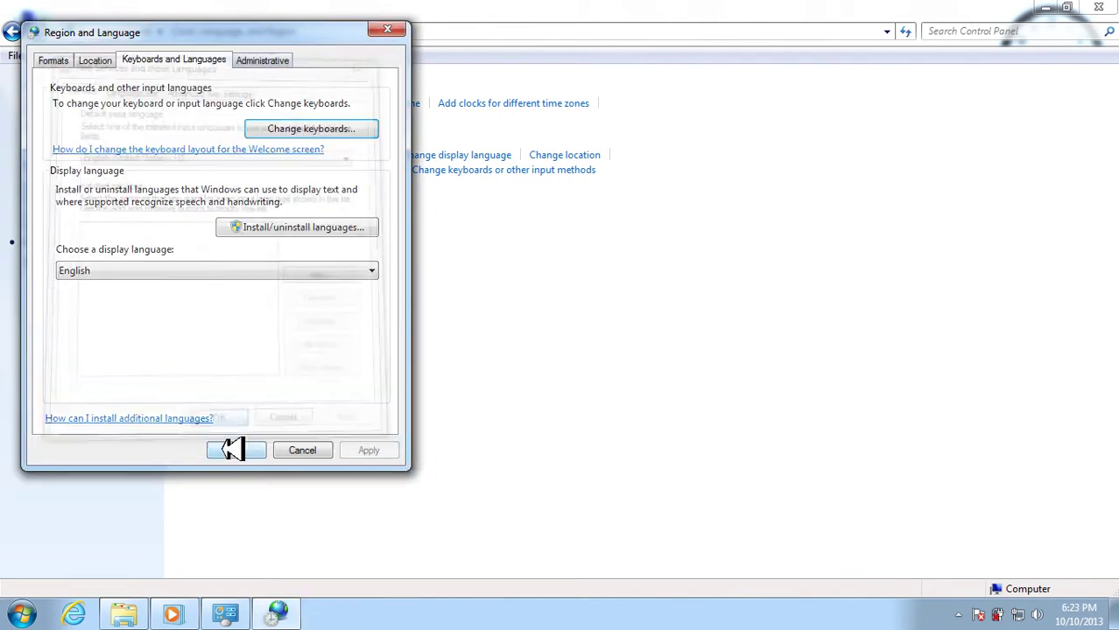
click(236, 450)
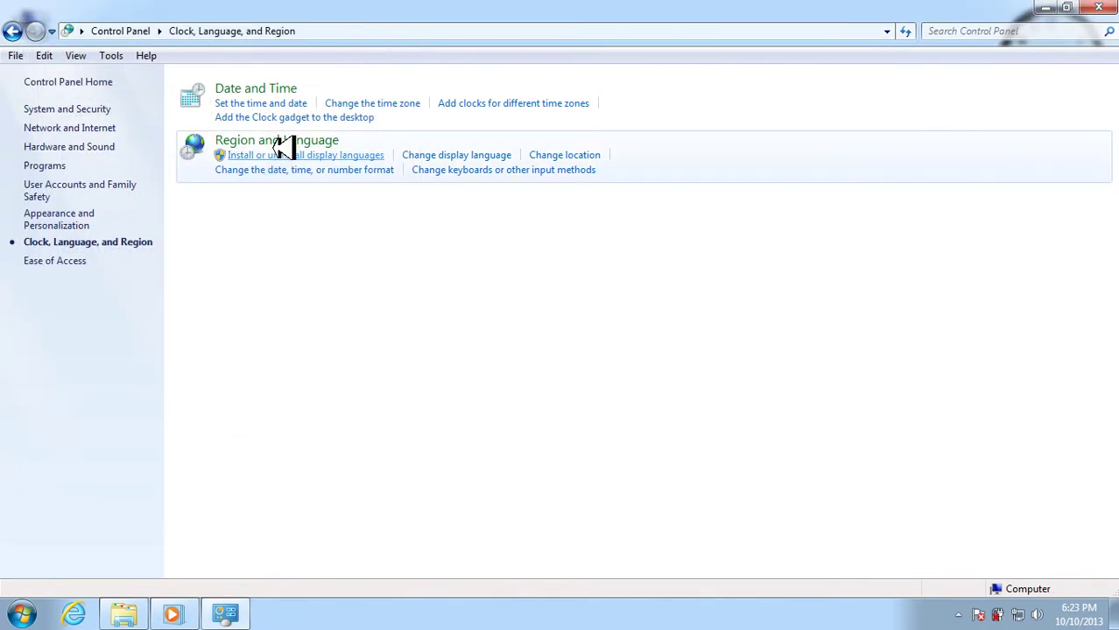
click(289, 142)
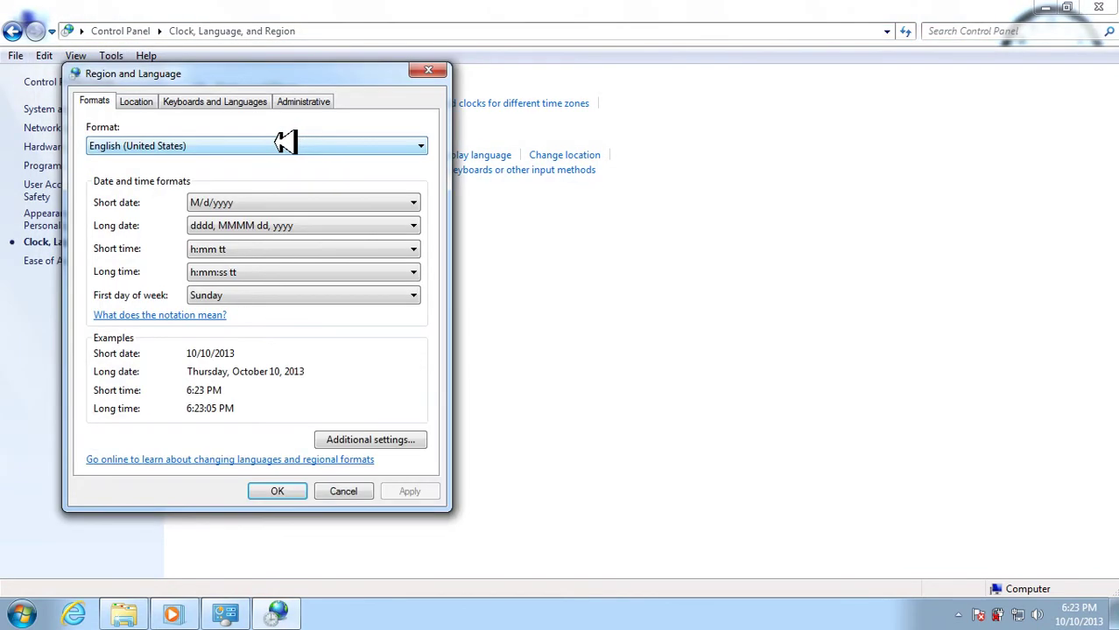
click(254, 102)
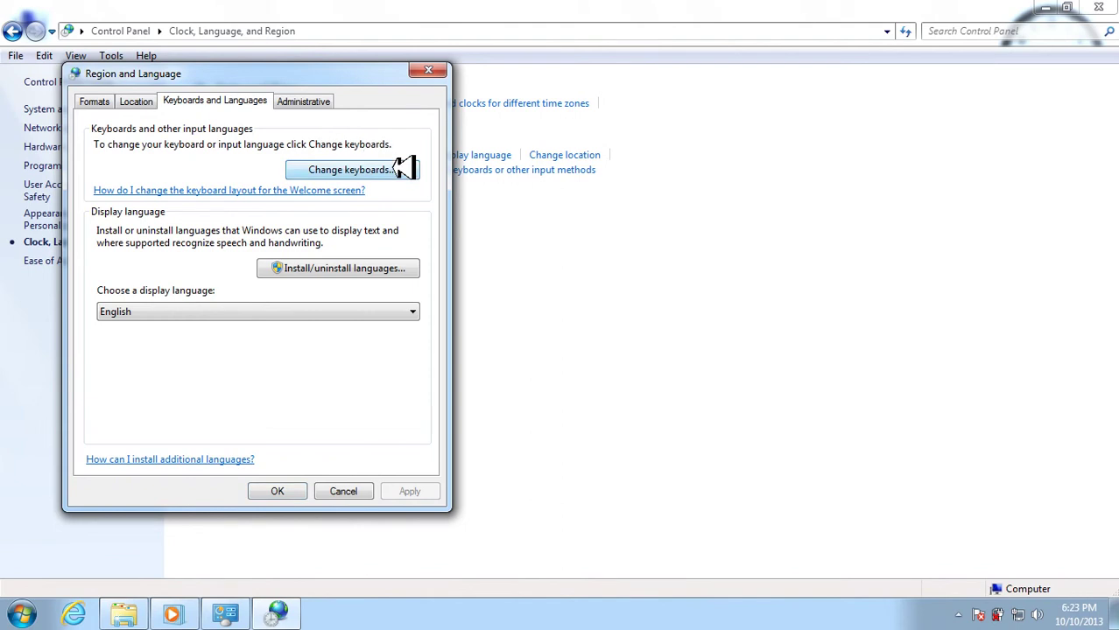
click(405, 173)
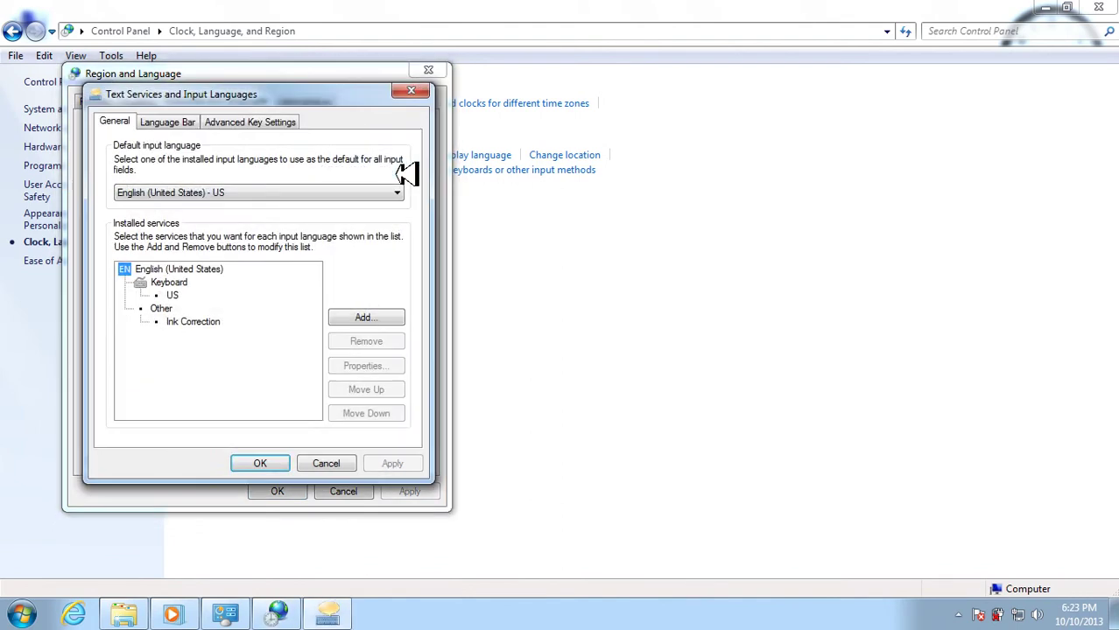
- Add the Persian keyboard under the Persian language to the installed input services and confirm the change
click(366, 321)
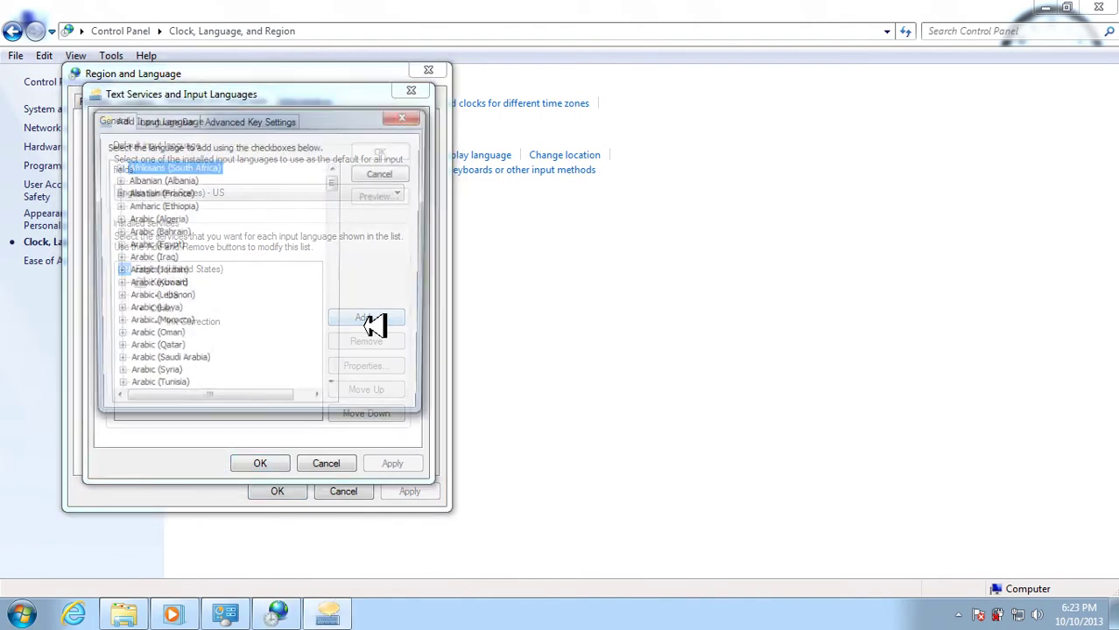
key(p)
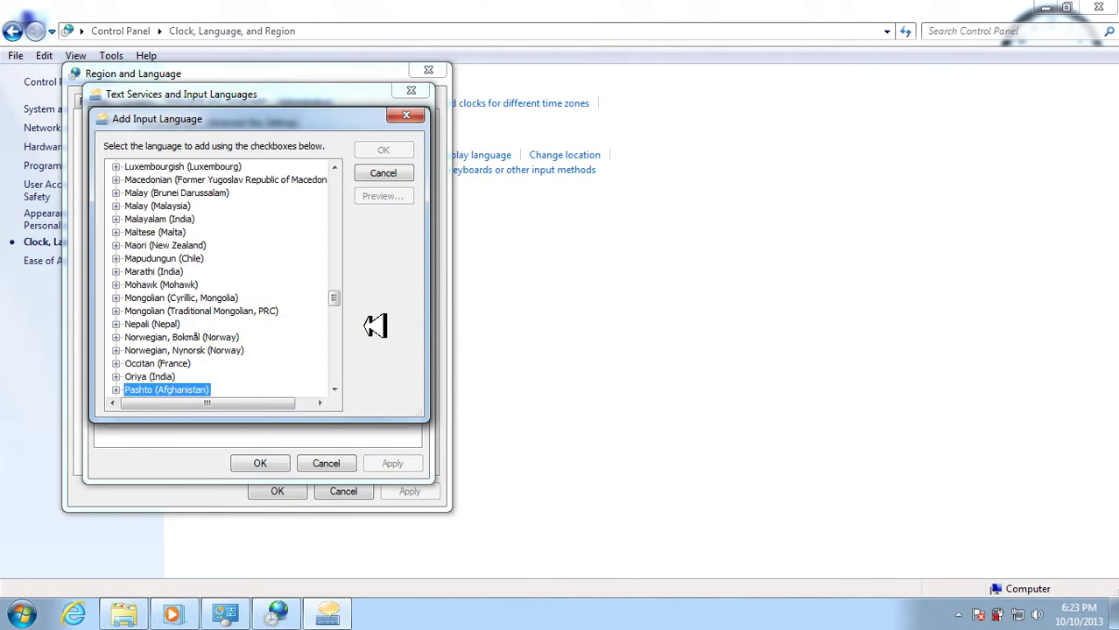
click(334, 389)
click(335, 389)
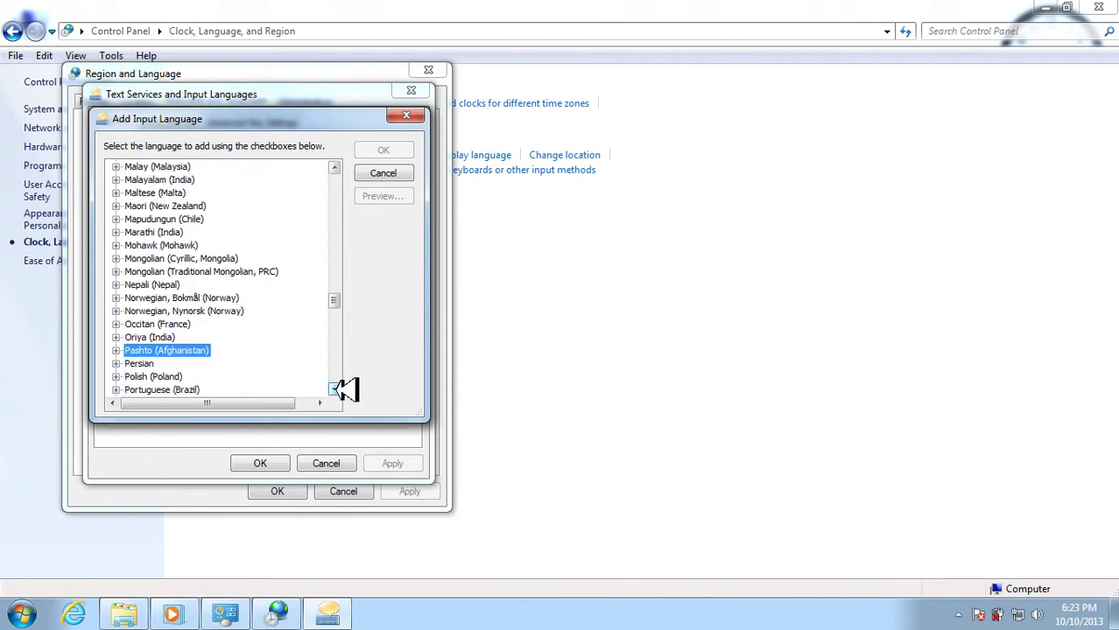
double_click(127, 363)
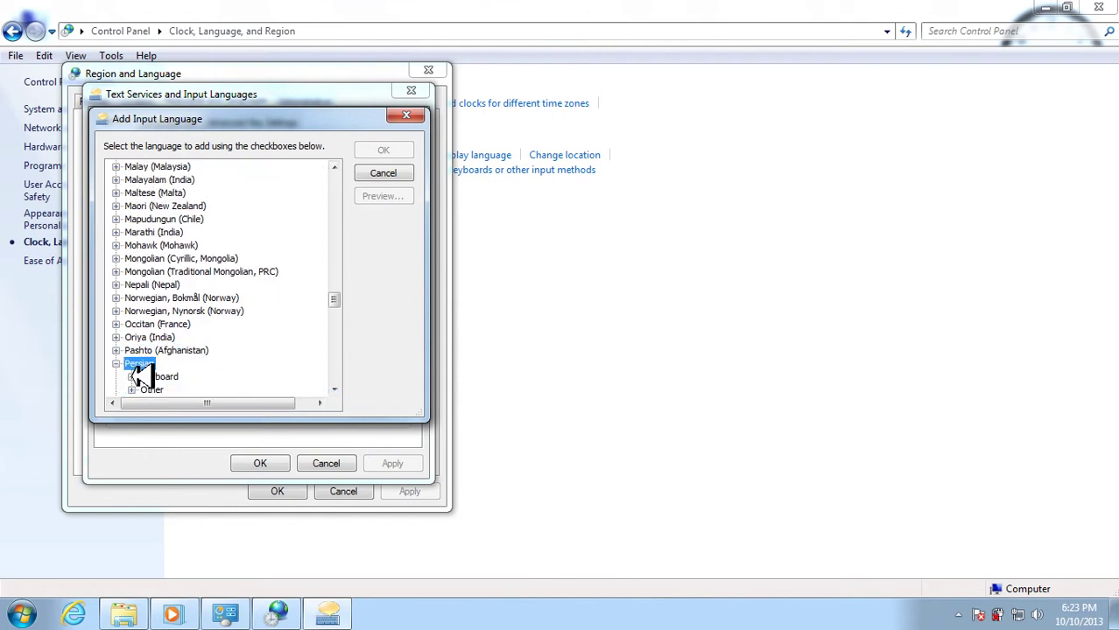
double_click(139, 376)
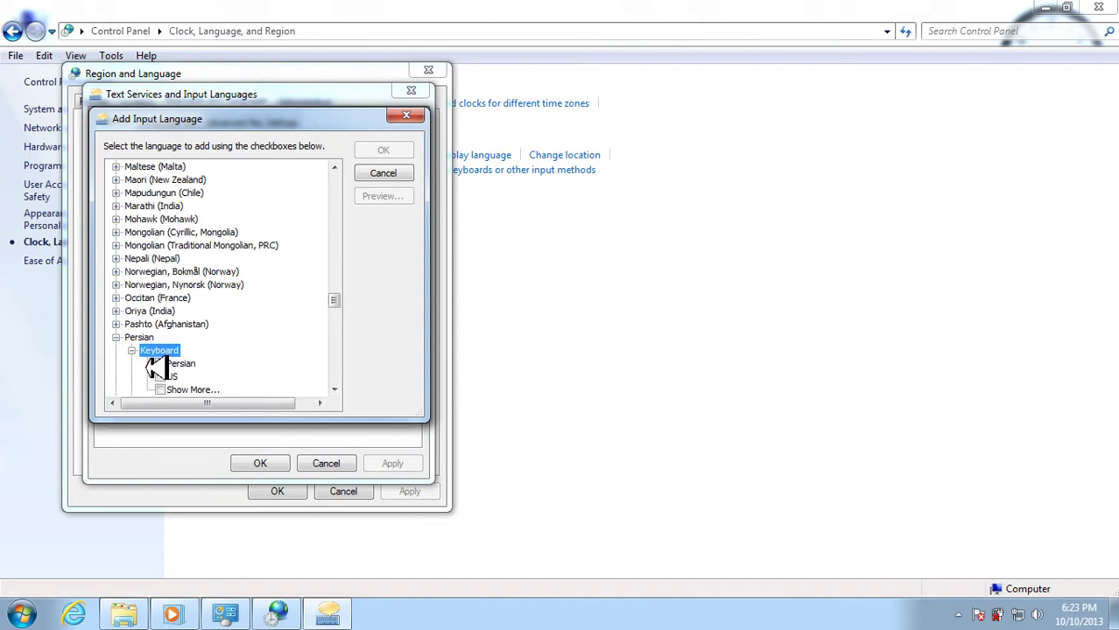
click(161, 364)
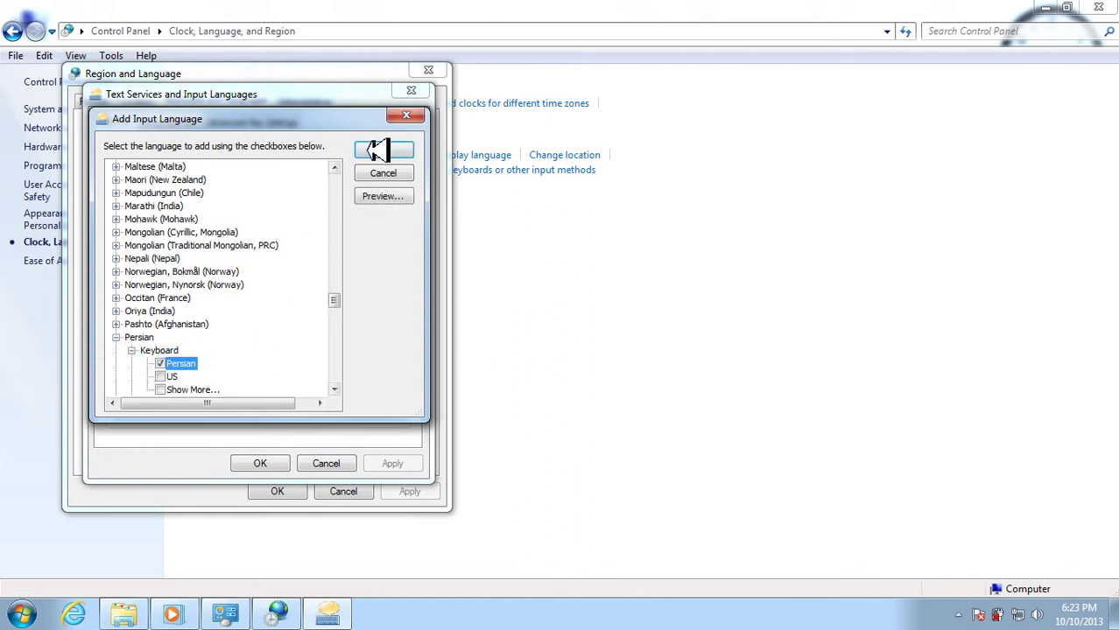
click(385, 150)
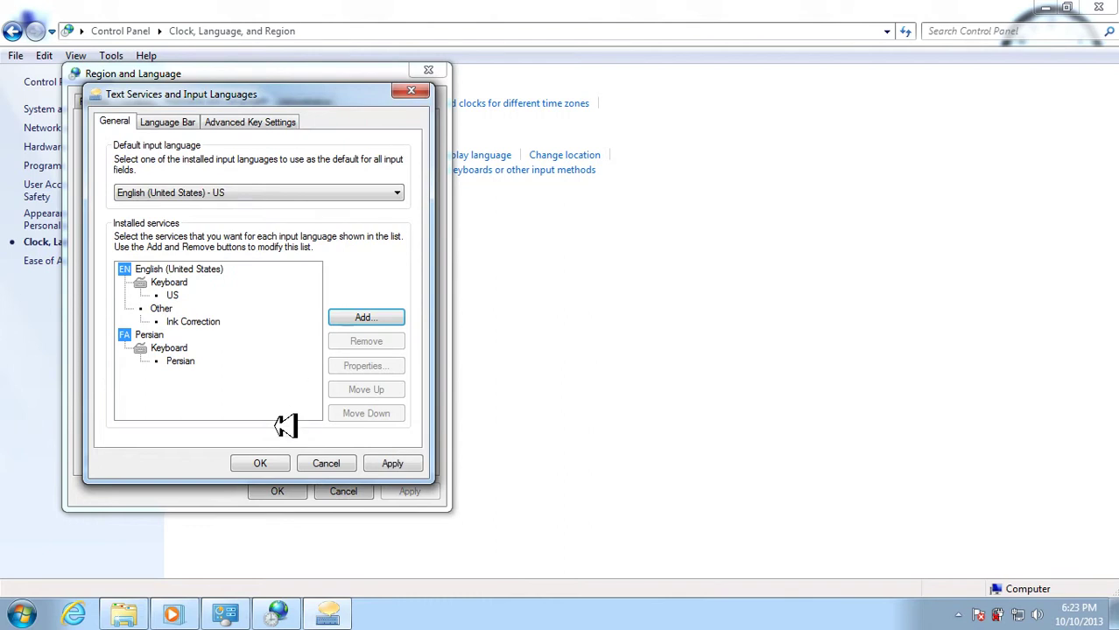
click(183, 270)
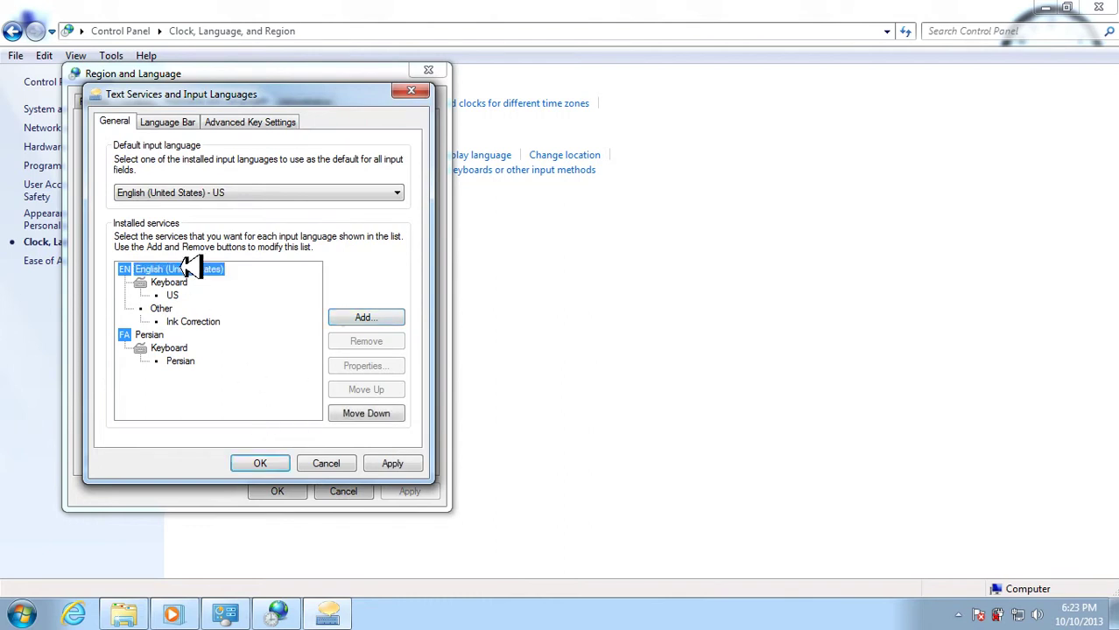
click(267, 464)
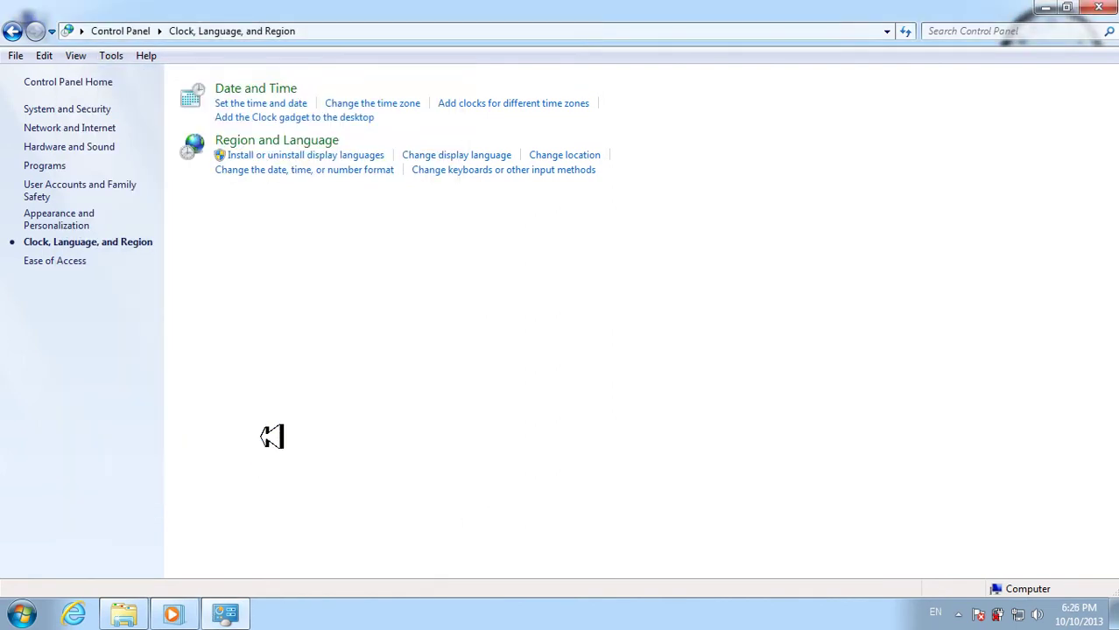
- Reopen Text Services and Input Languages from Region and Language and view the input languages offered by the language indicator
click(306, 140)
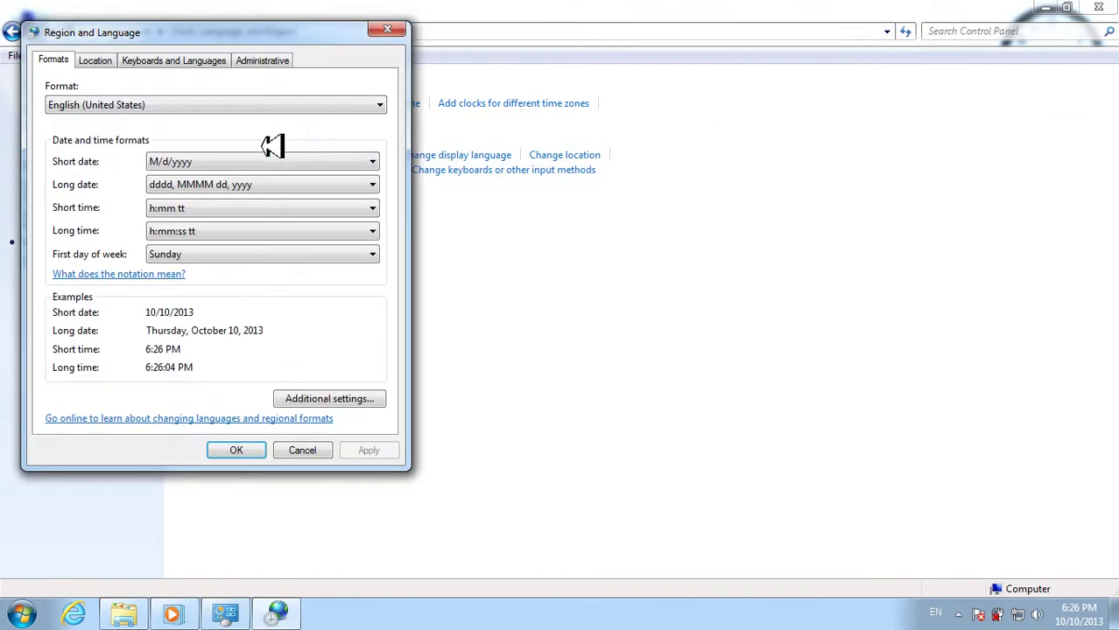
click(200, 61)
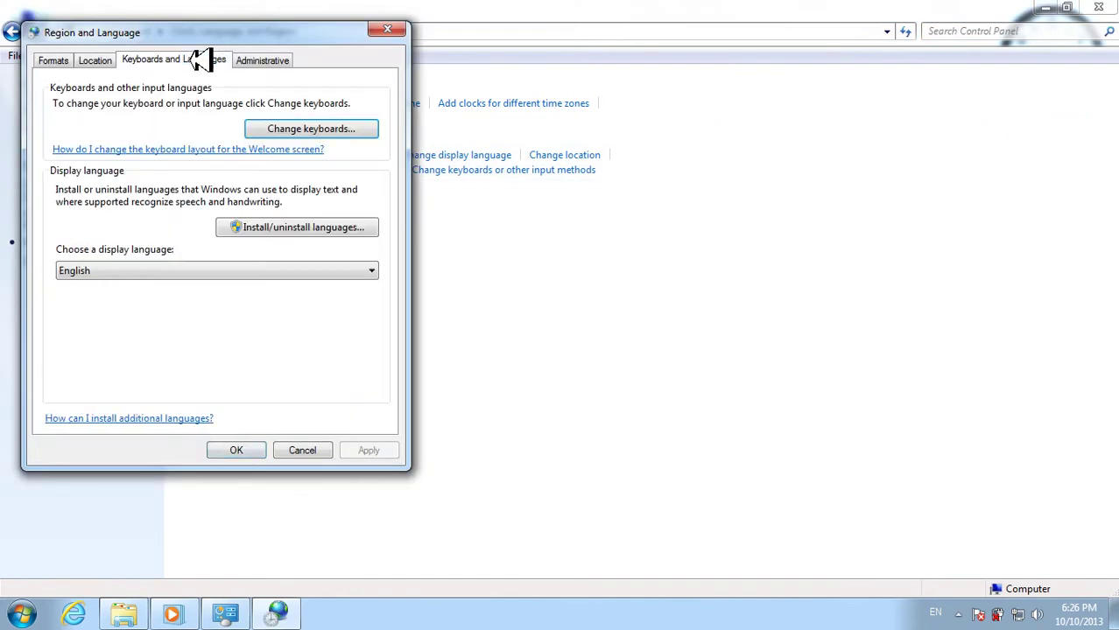
click(355, 128)
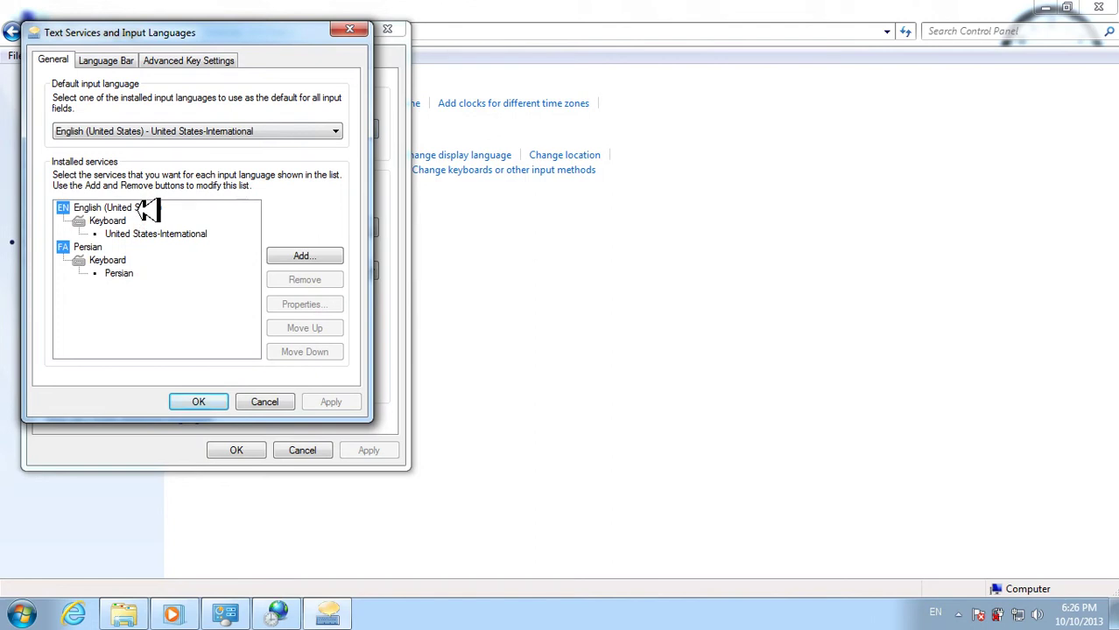
click(148, 211)
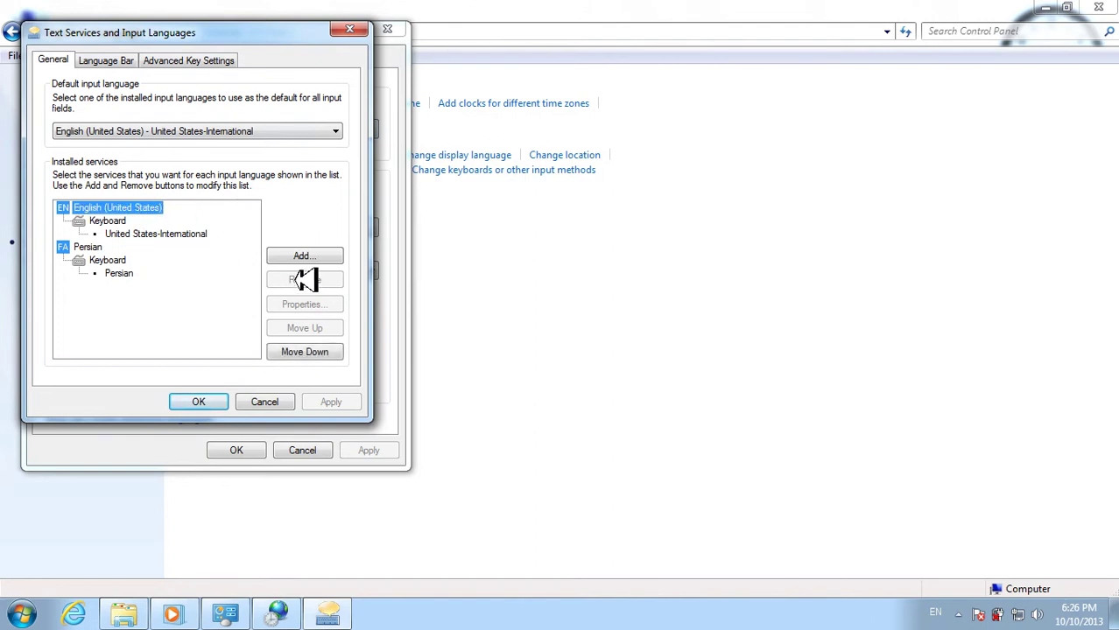
click(939, 613)
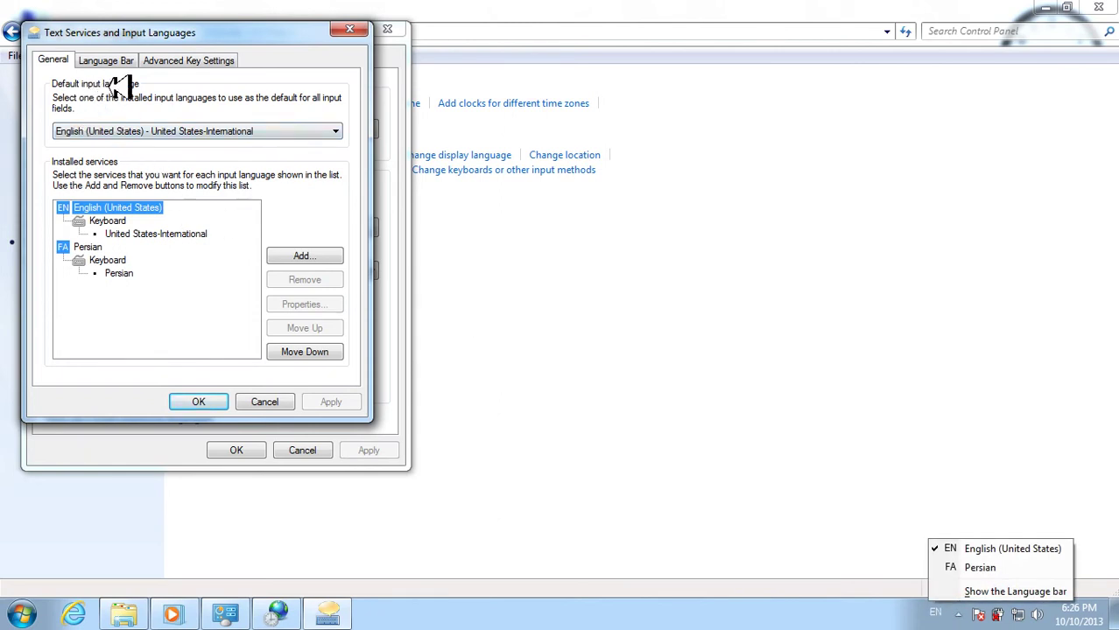
- Set the default input language to Persian - Persian and apply the change
click(95, 133)
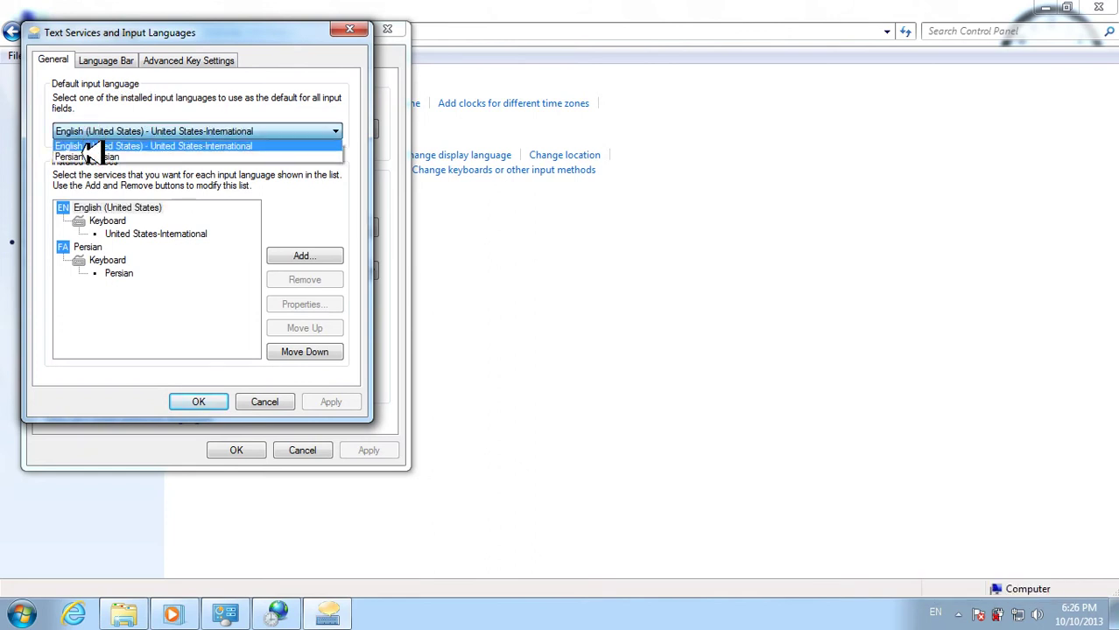
click(95, 157)
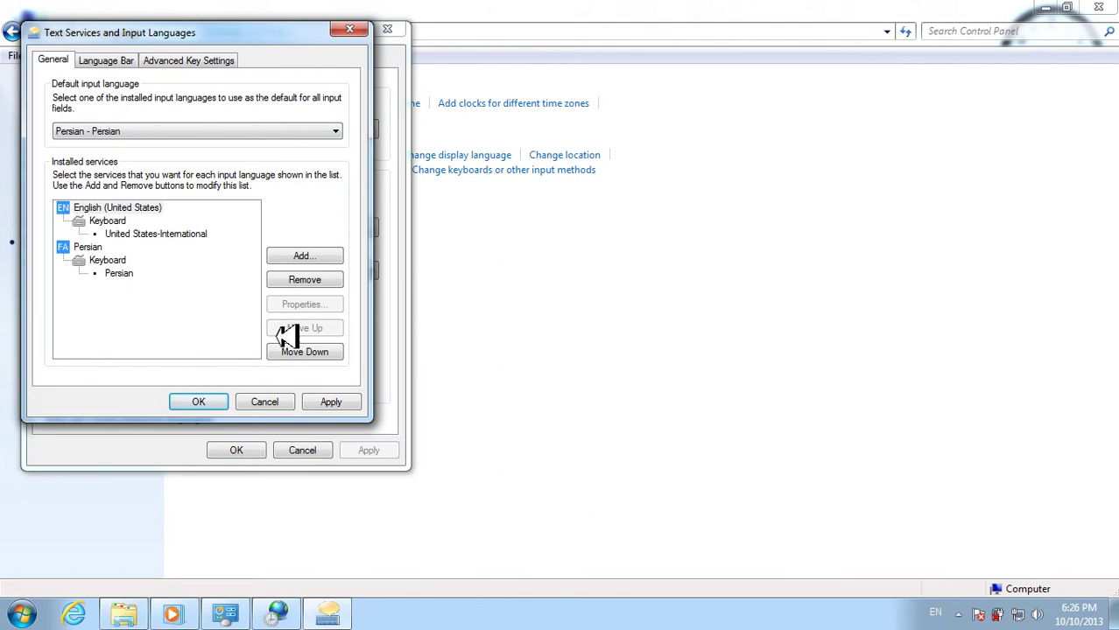
click(330, 405)
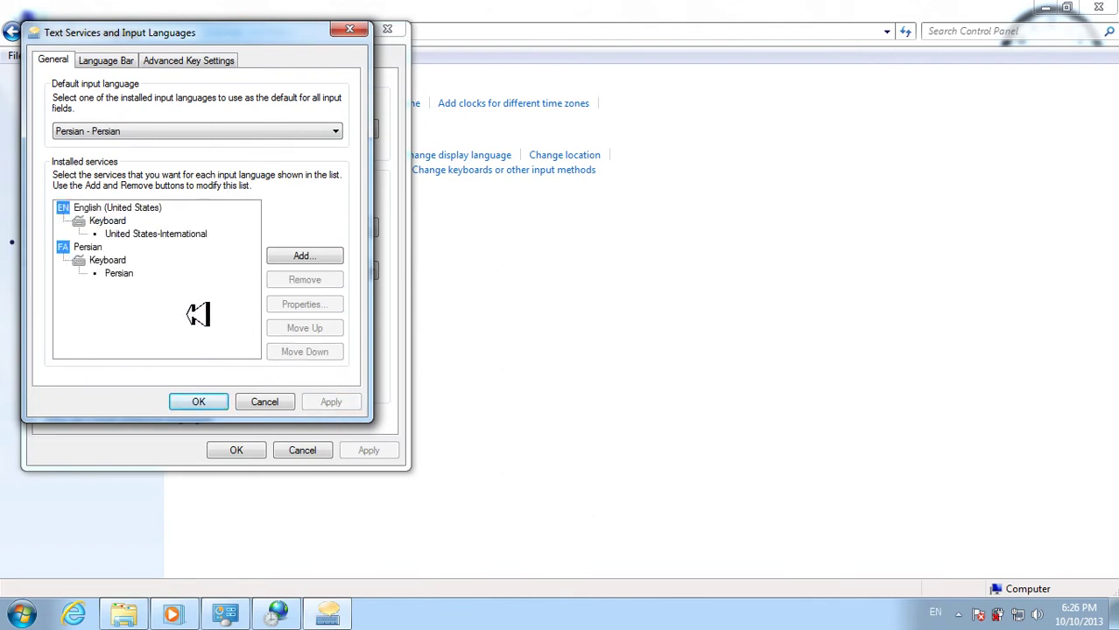
- Move Persian above English (United States) in the installed services, apply the order, and close the language settings and Control Panel
click(107, 247)
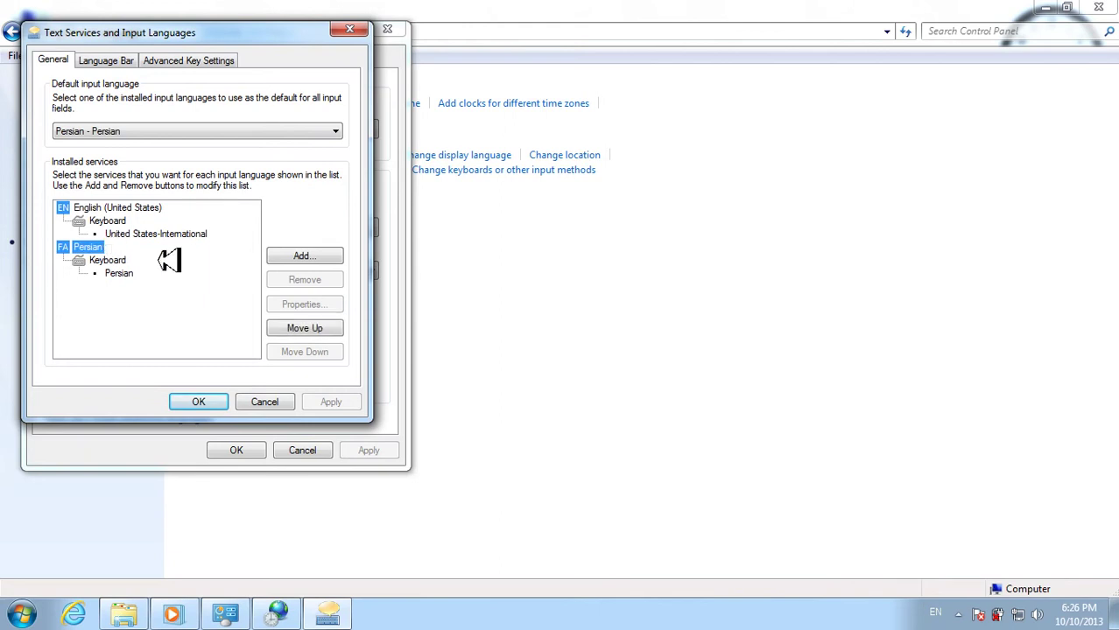
click(296, 328)
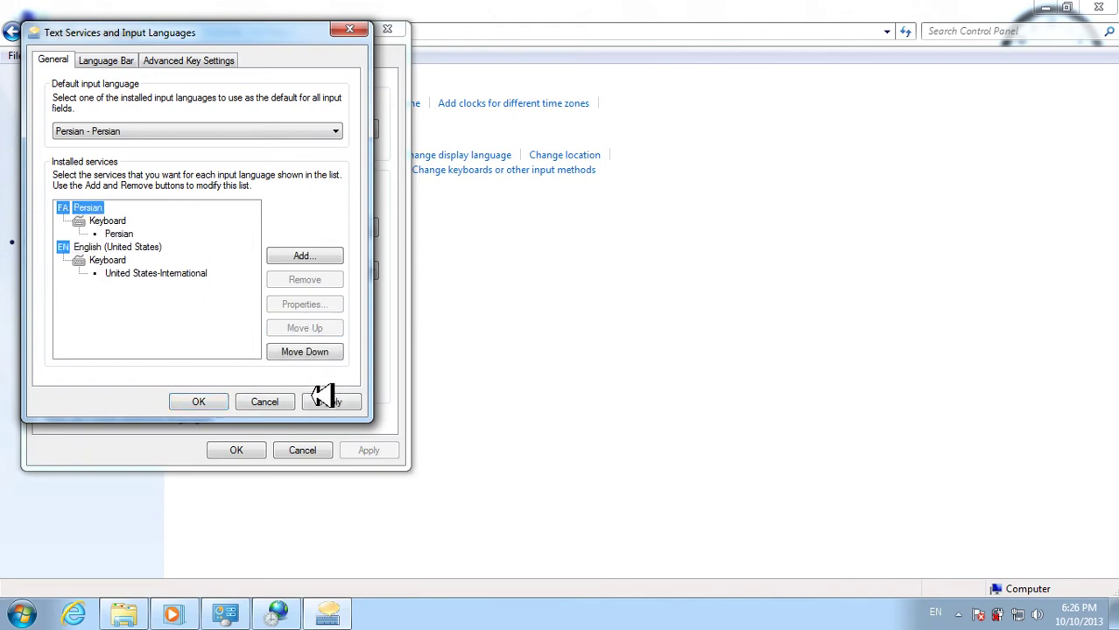
click(324, 402)
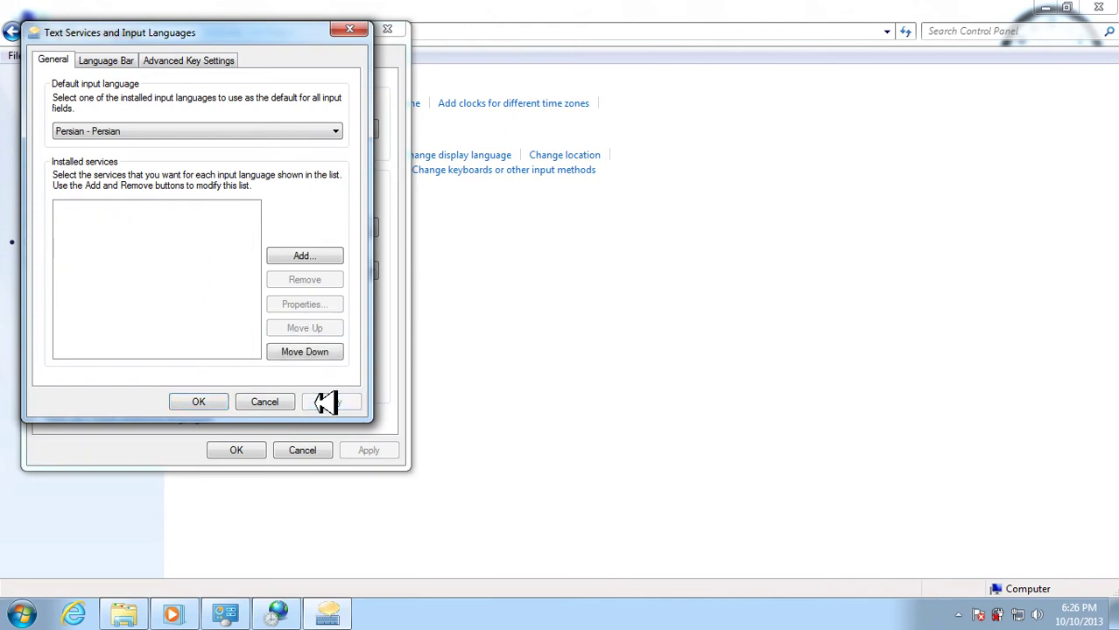
click(219, 402)
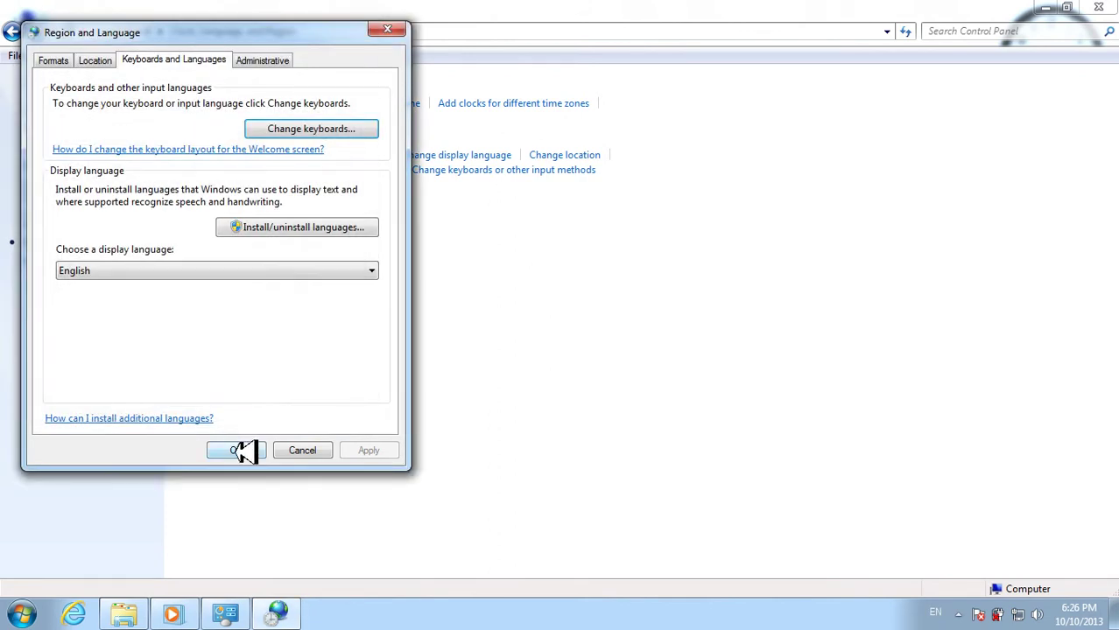
click(243, 450)
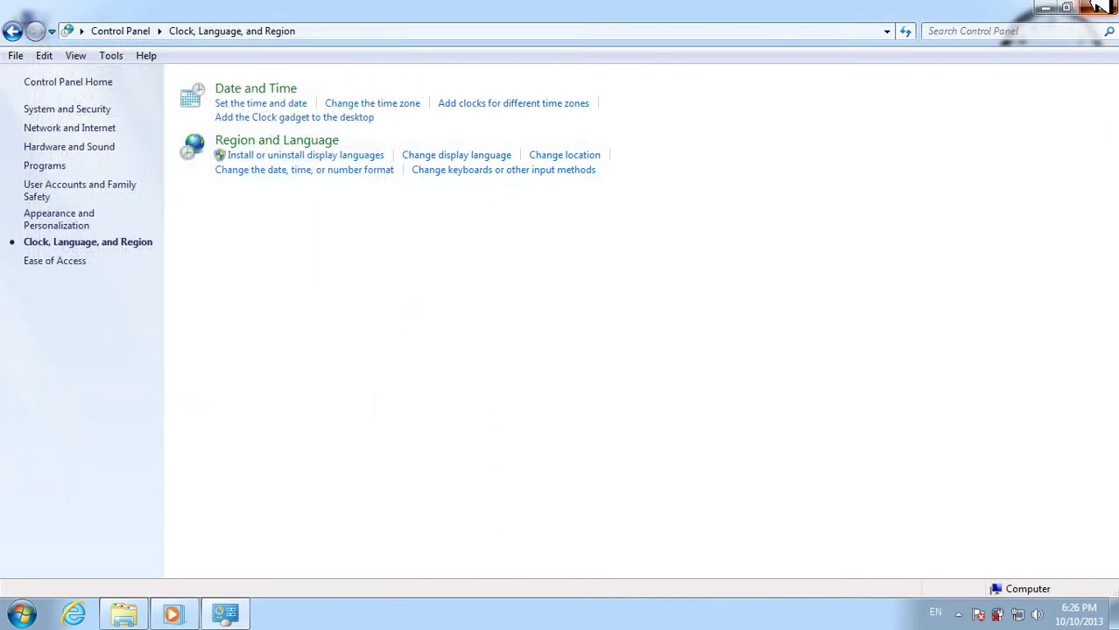
click(1098, 7)
- Launch Word with the winword command to check which input language it starts with, and close it
click(21, 613)
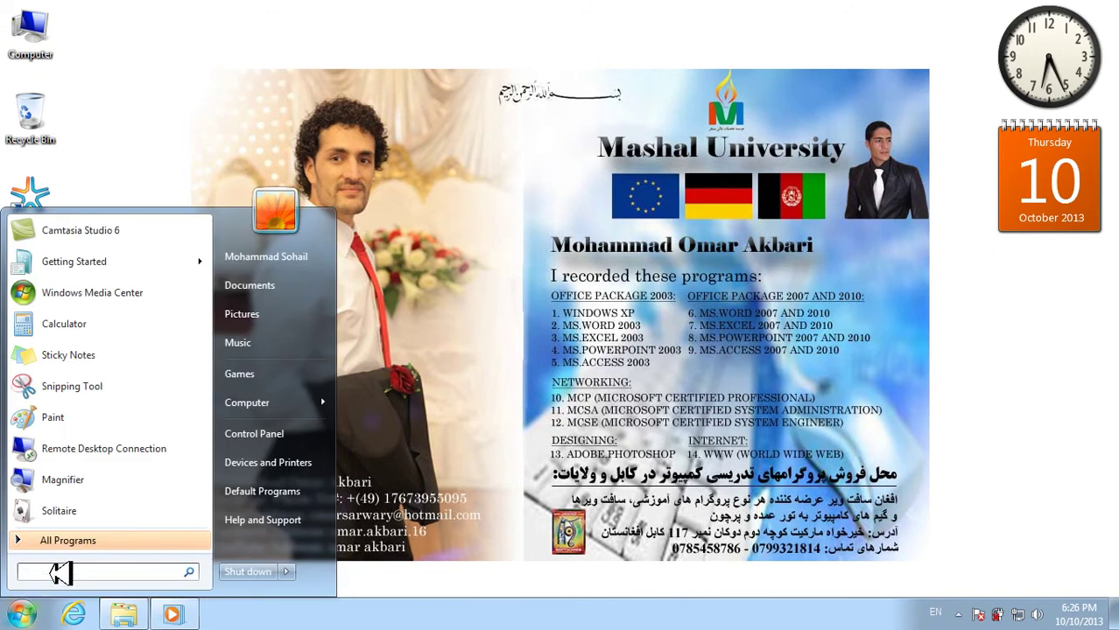
text(winword)
key(Return)
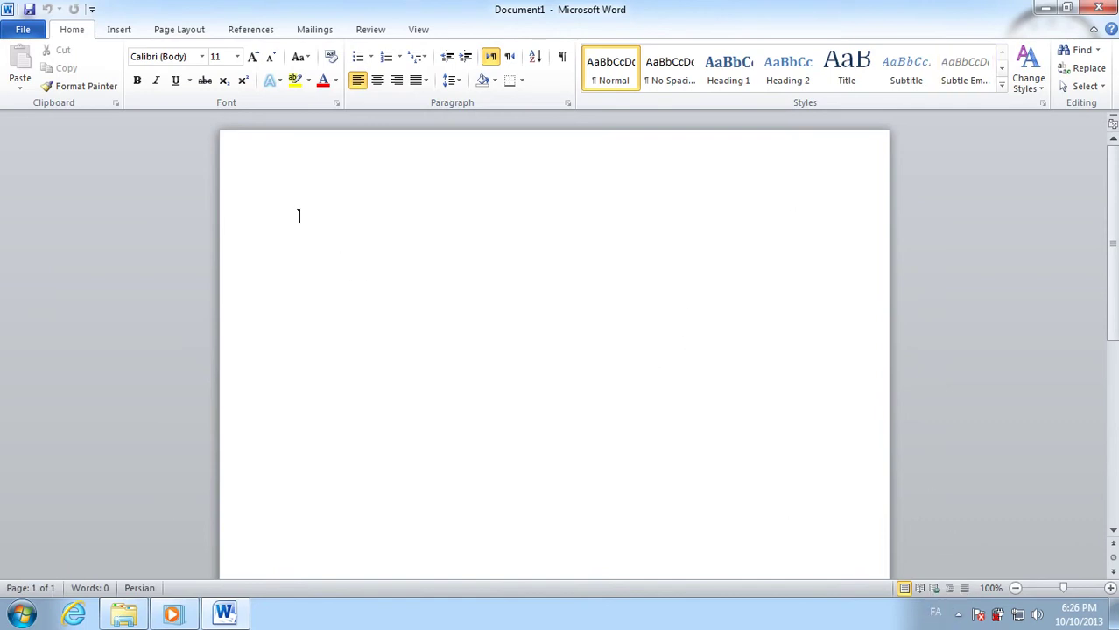
click(1112, 6)
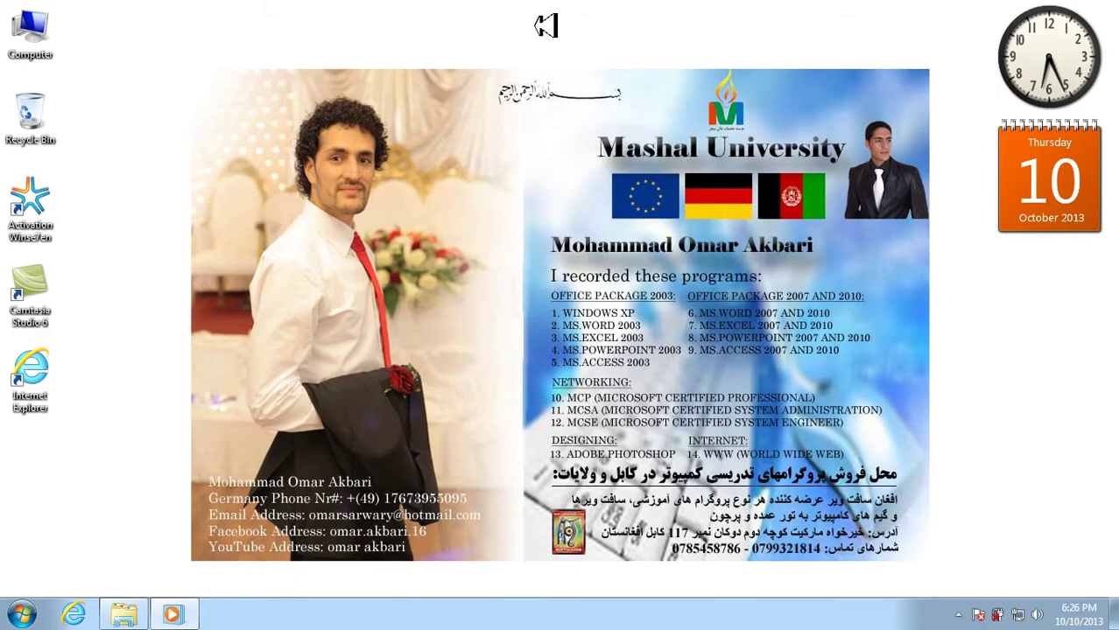
- Refresh the desktop and check the active input language in the language indicator's list
right_click(499, 262)
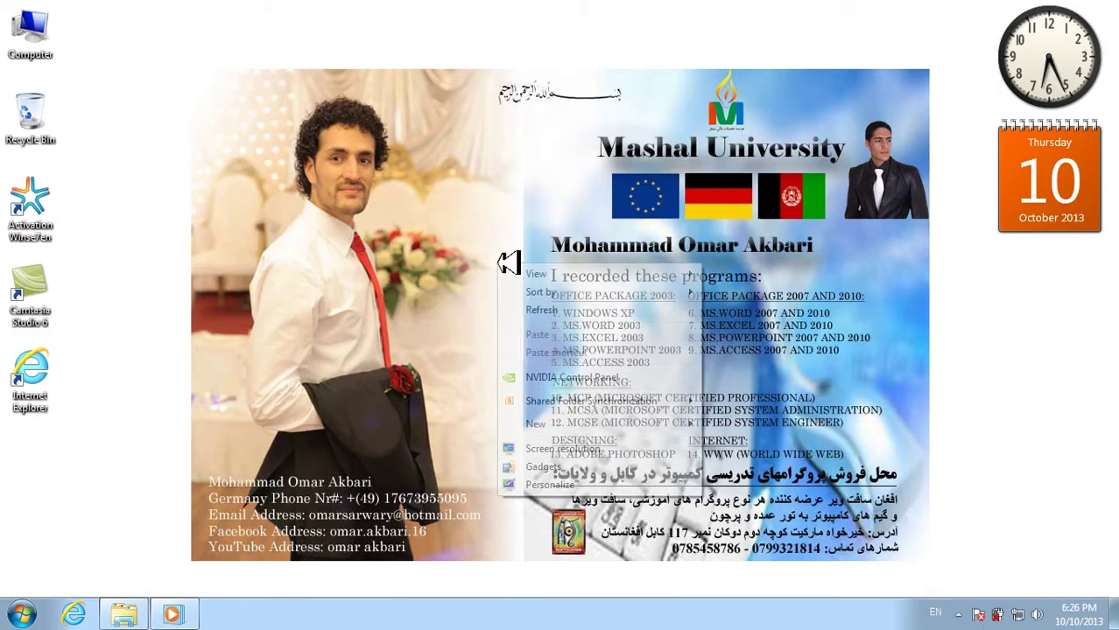
click(527, 310)
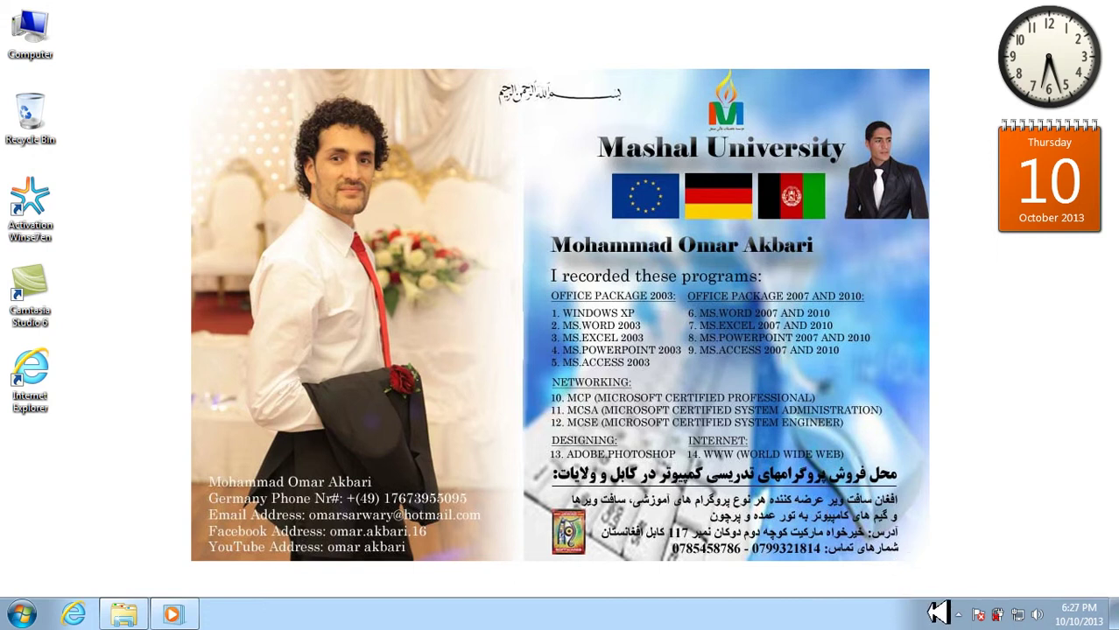
click(944, 612)
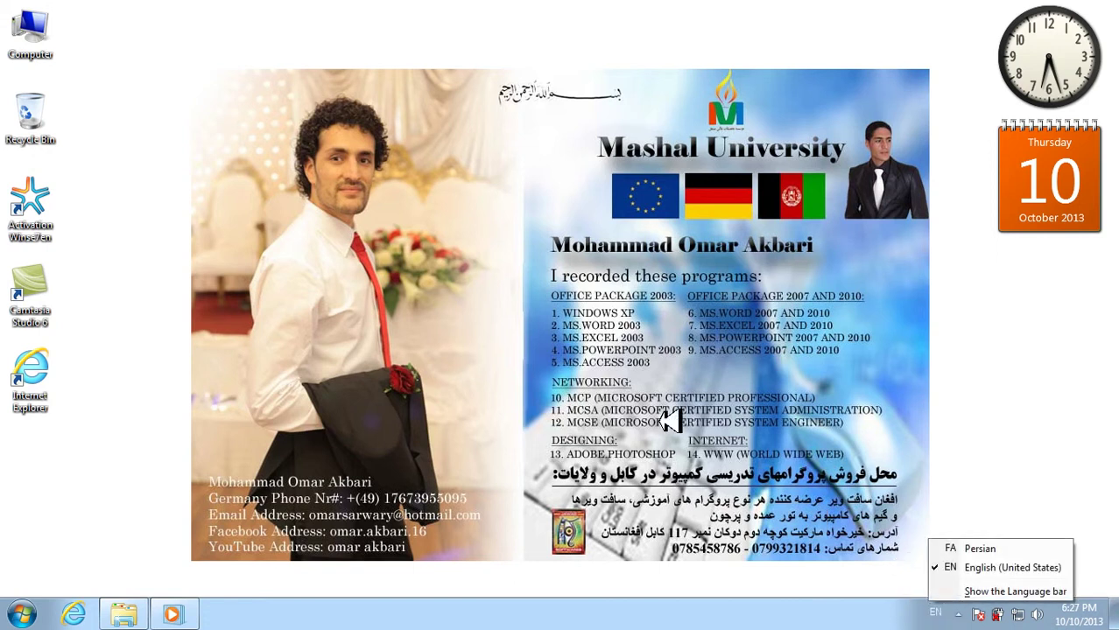
click(661, 411)
- Launch Word again with the winword command to check its starting document language, and close it
click(12, 611)
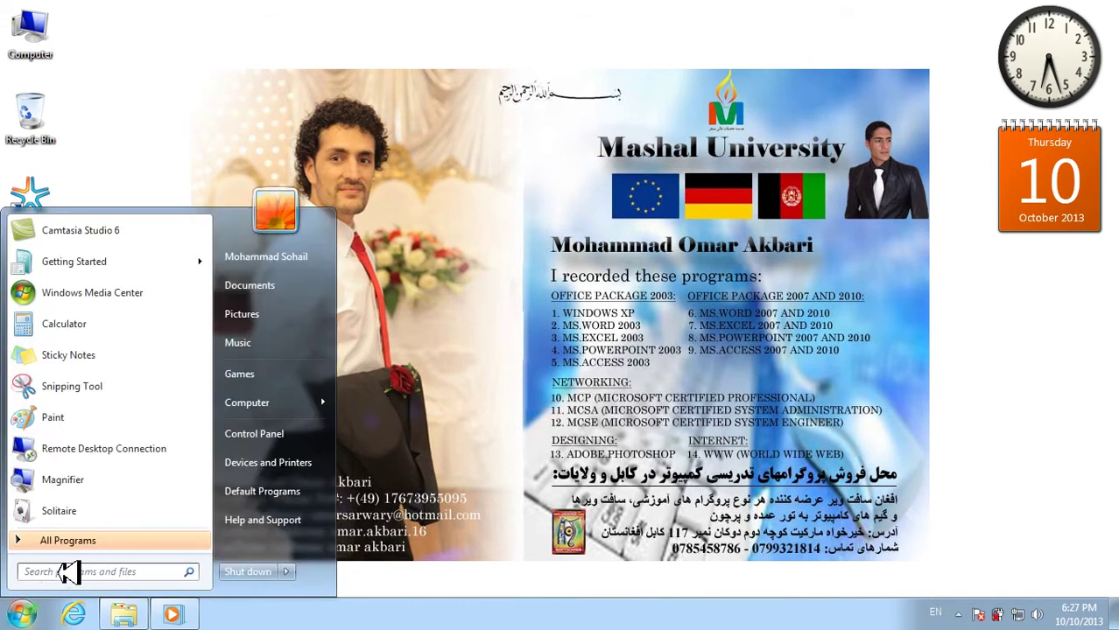
text(winword)
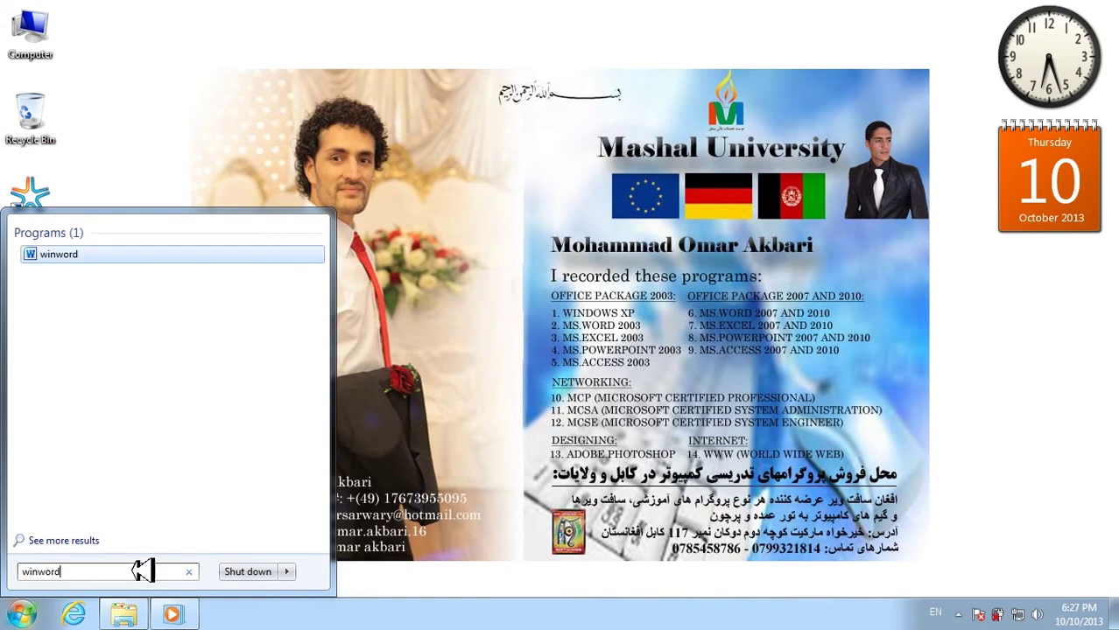
key(Return)
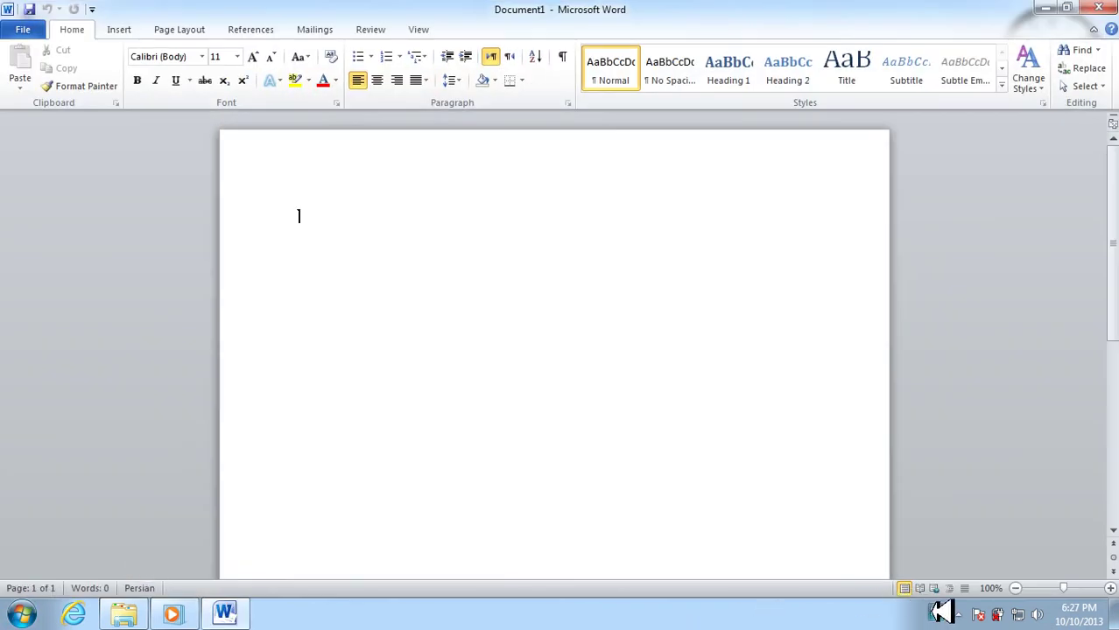
click(1108, 8)
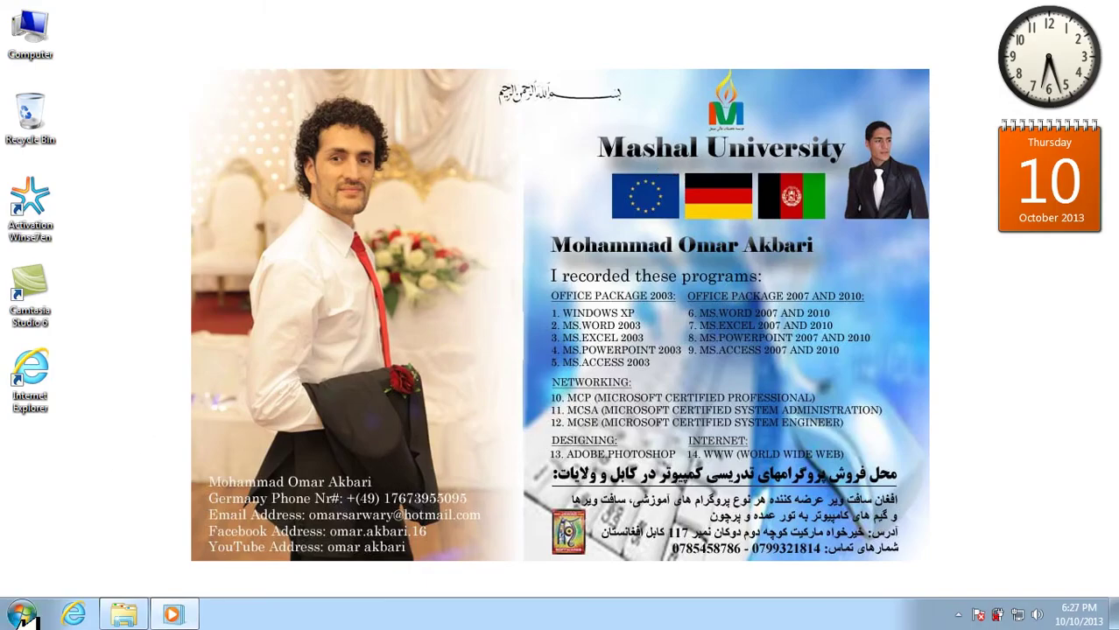
- In the Windows text services settings, set the default input language to English (United States) - United States-International and apply it
click(23, 616)
click(282, 431)
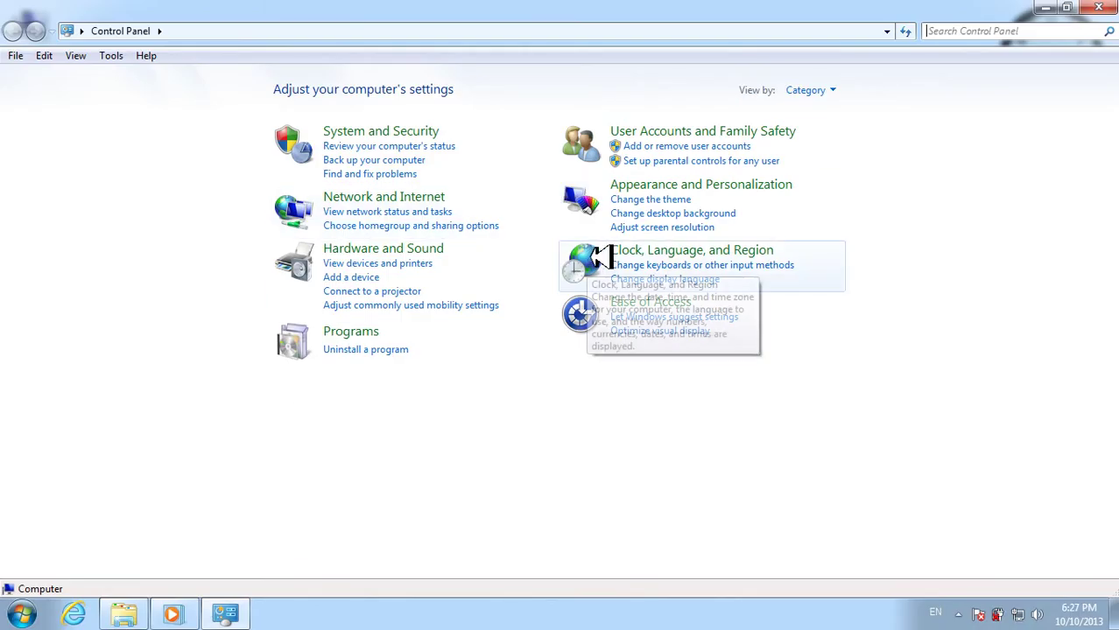
click(598, 256)
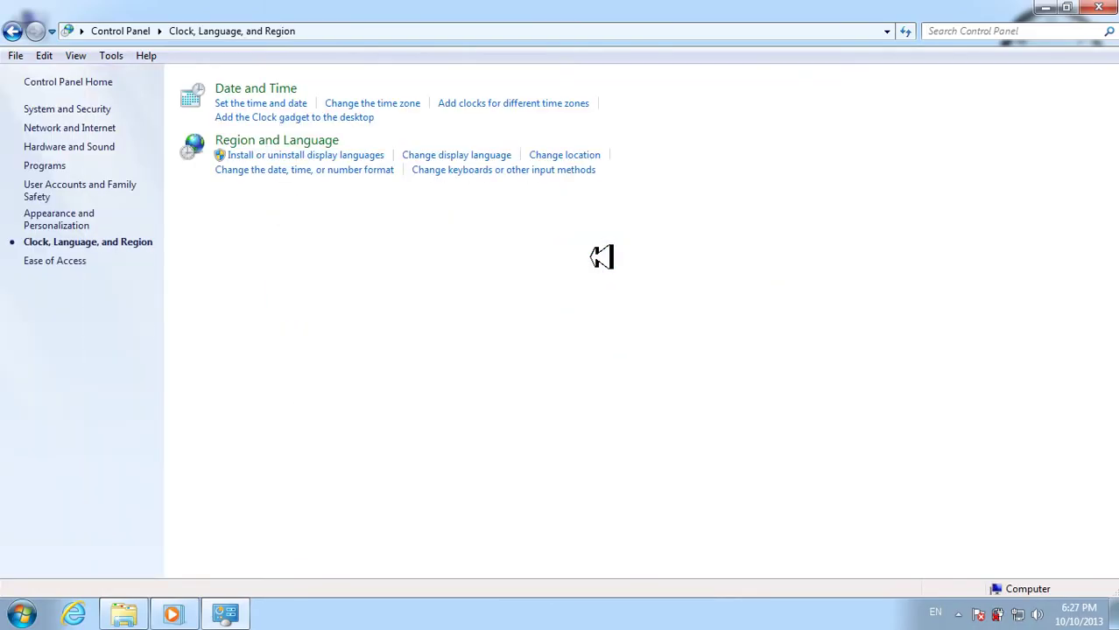
click(328, 140)
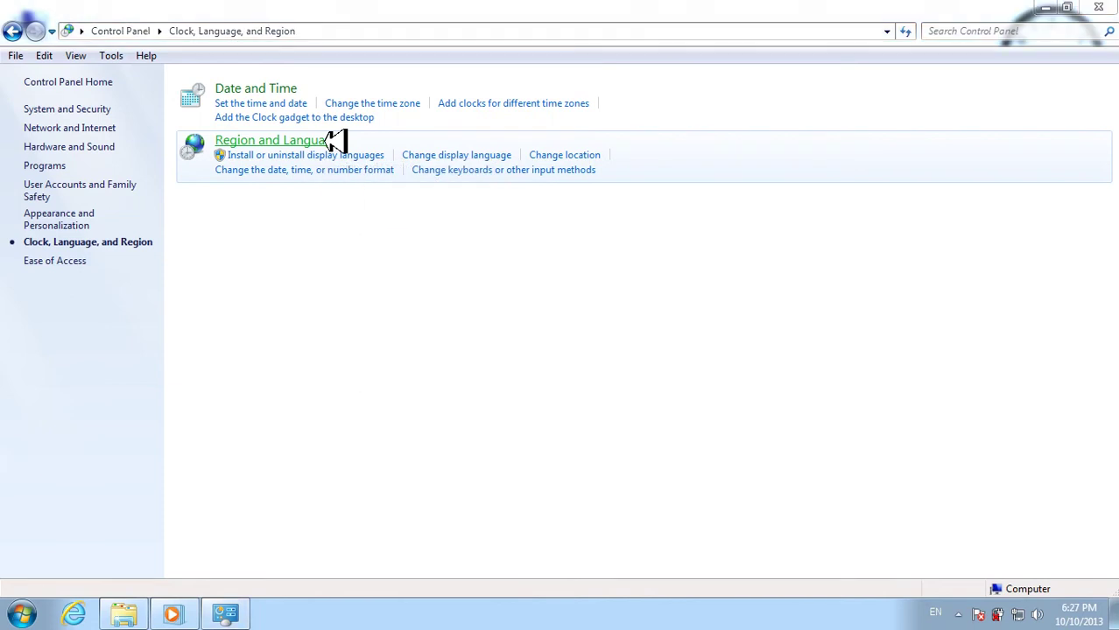
click(236, 80)
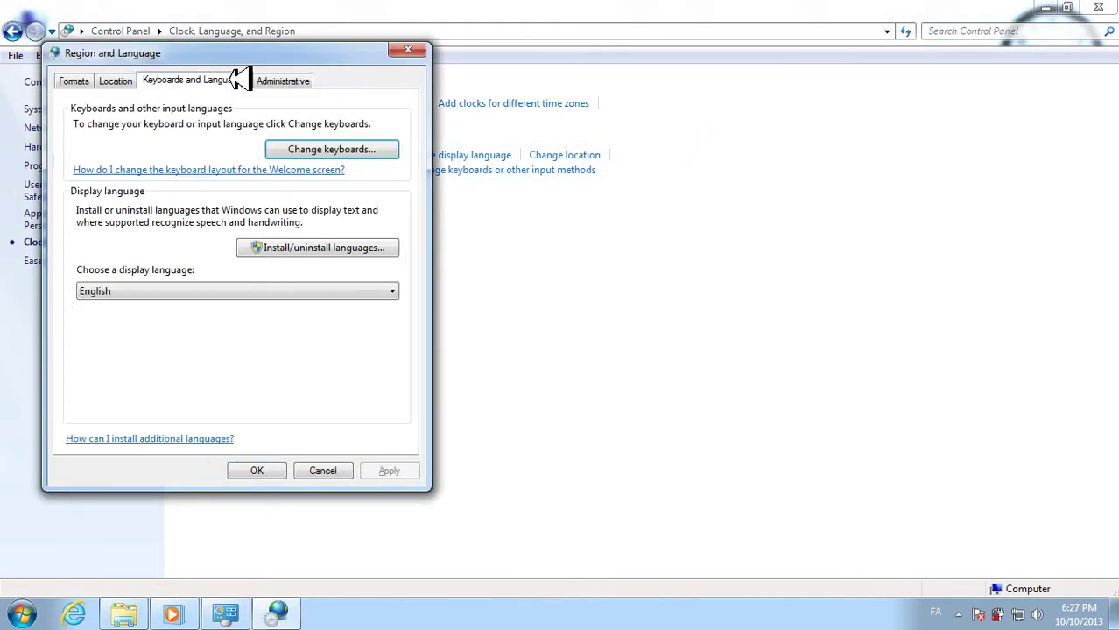
click(369, 150)
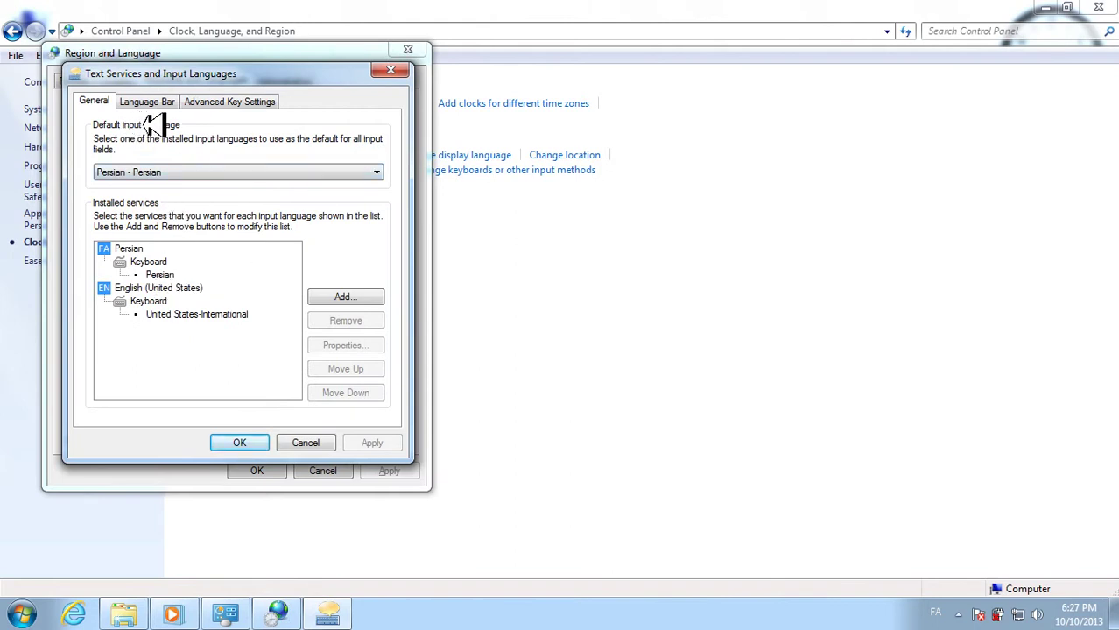
click(210, 172)
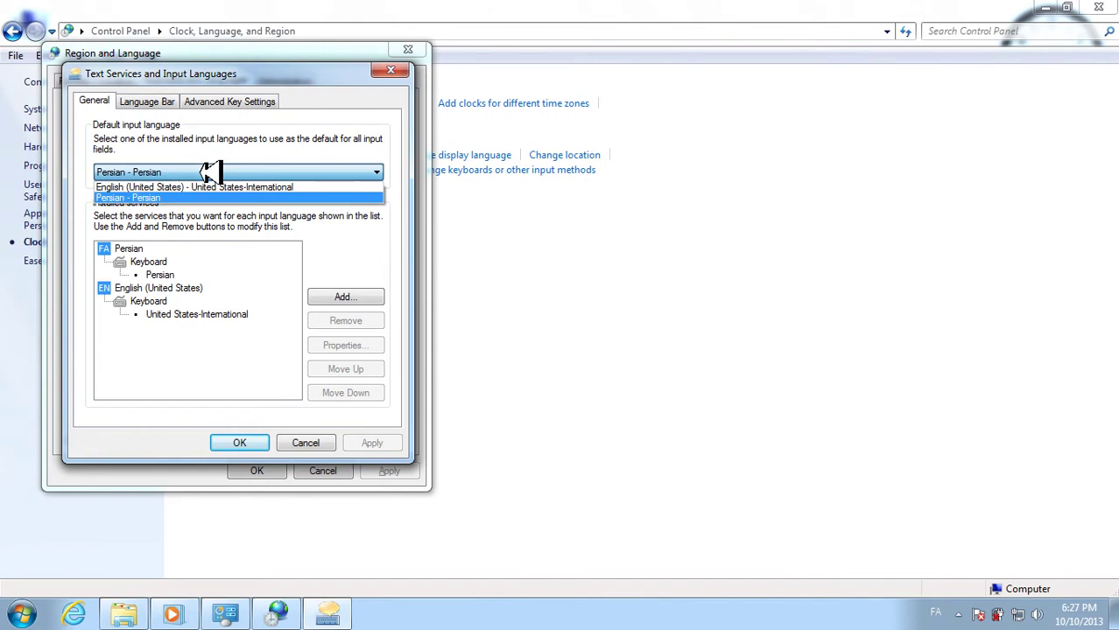
click(142, 186)
click(364, 444)
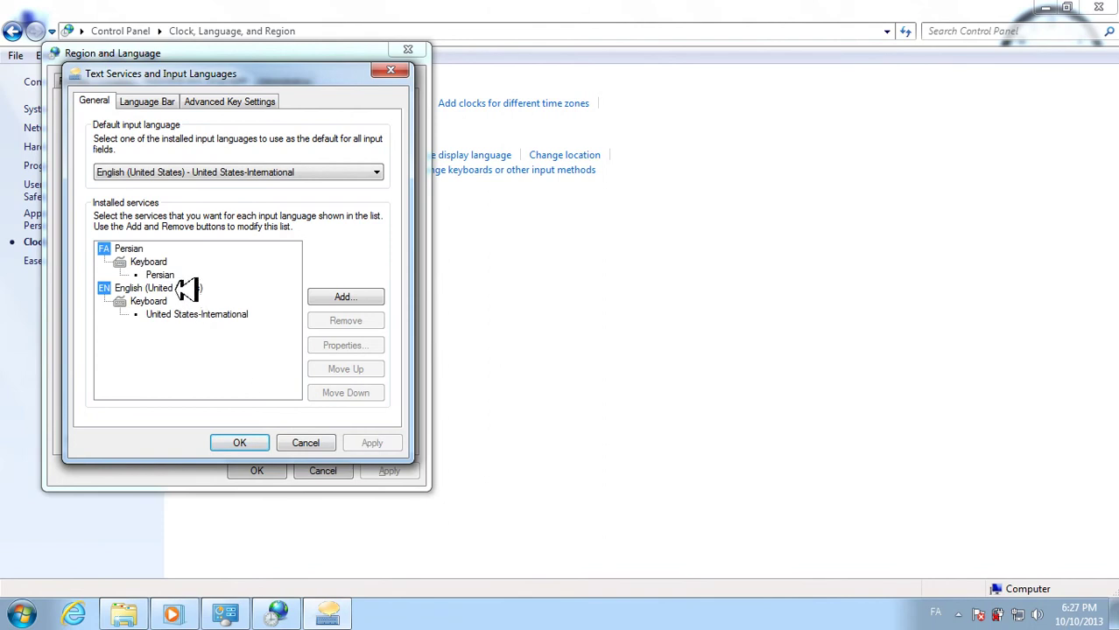
- Move English (United States) above Persian in the installed services, apply the order, and close the language settings and Control Panel
click(186, 289)
click(335, 371)
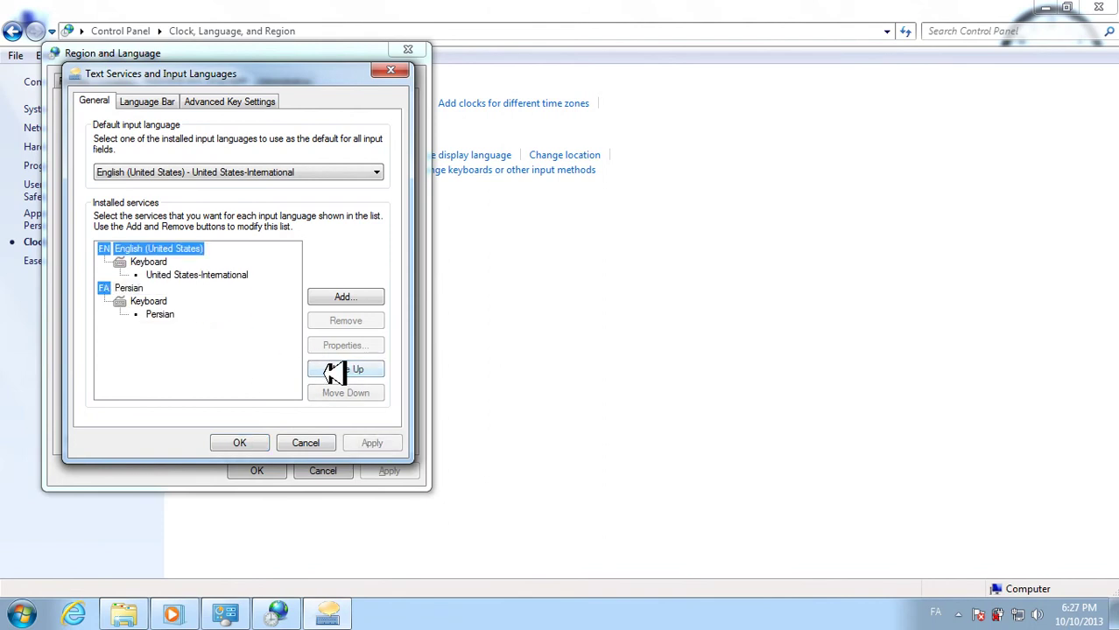
click(369, 443)
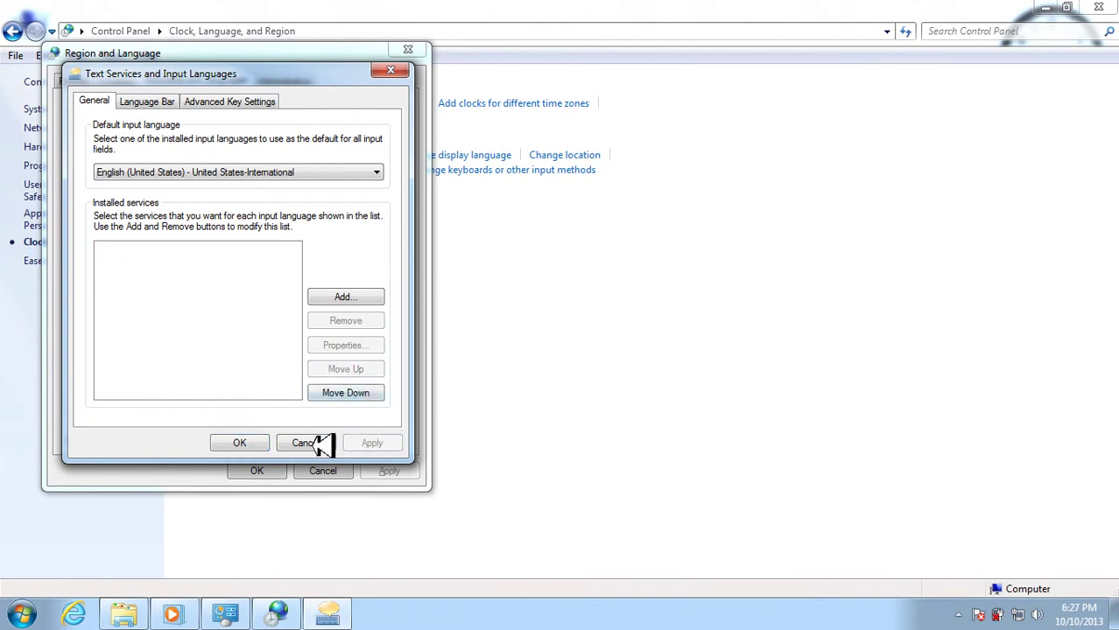
click(263, 442)
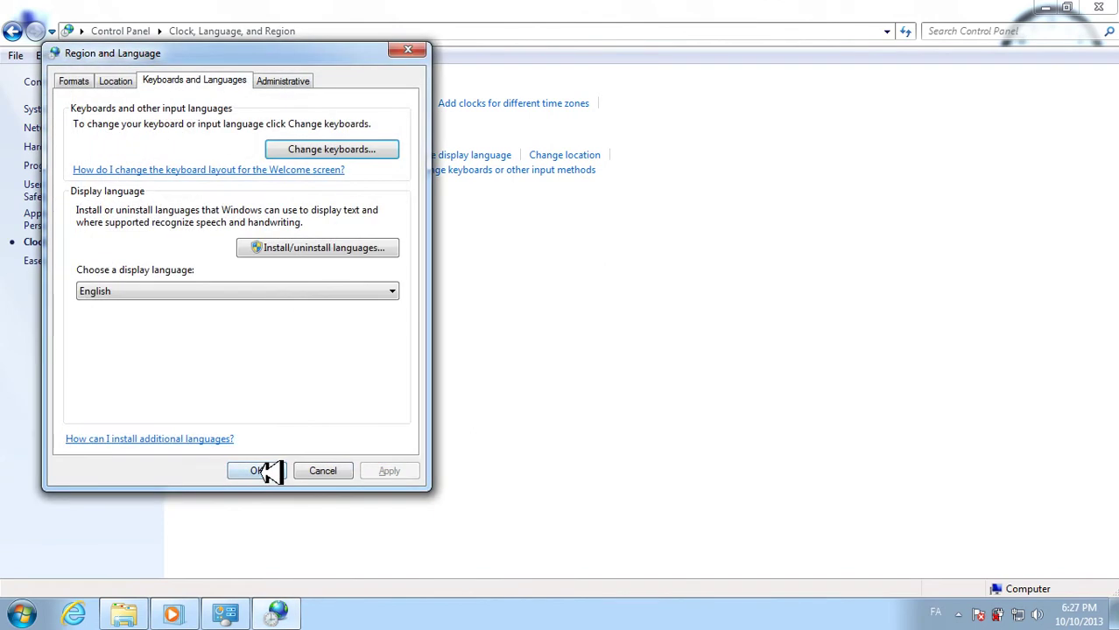
click(263, 471)
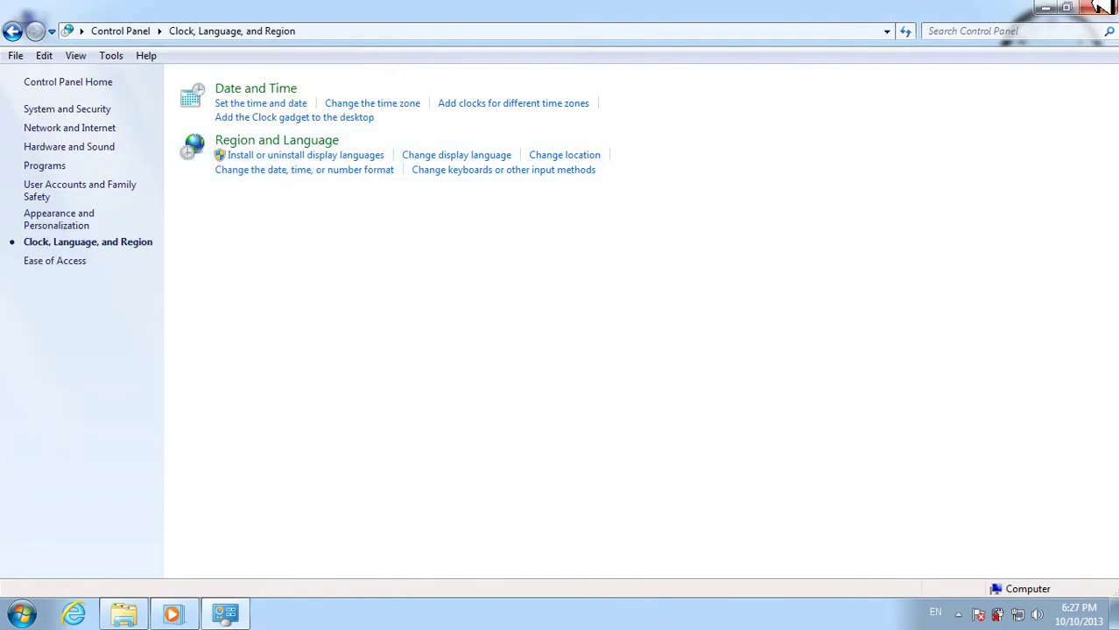
click(1103, 7)
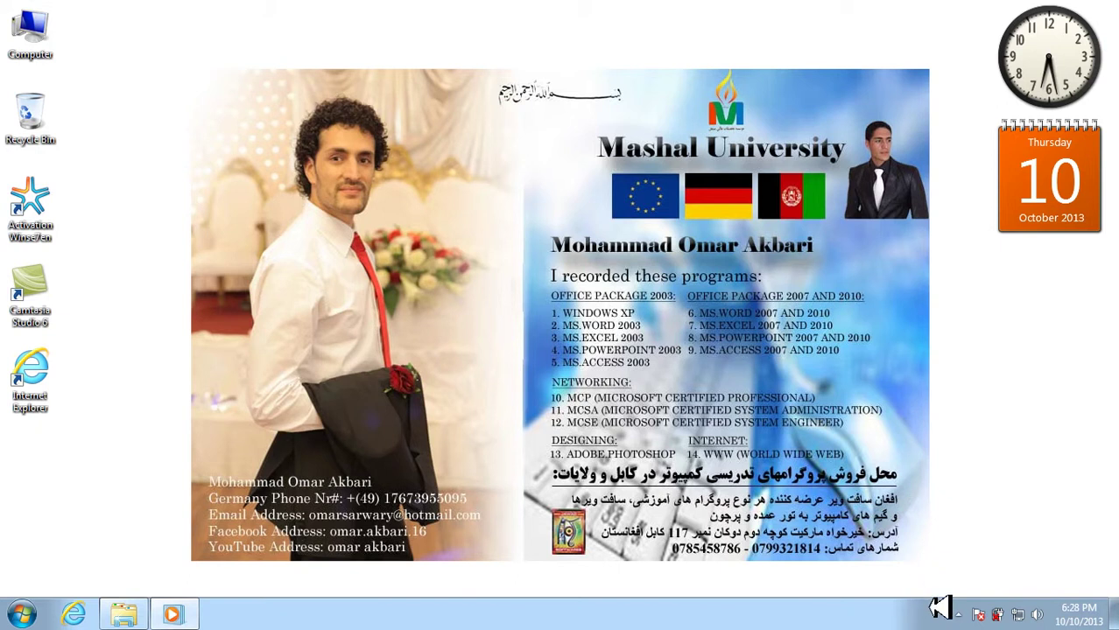
- Refresh the desktop and launch Word with the winword command to check the new default language
right_click(591, 363)
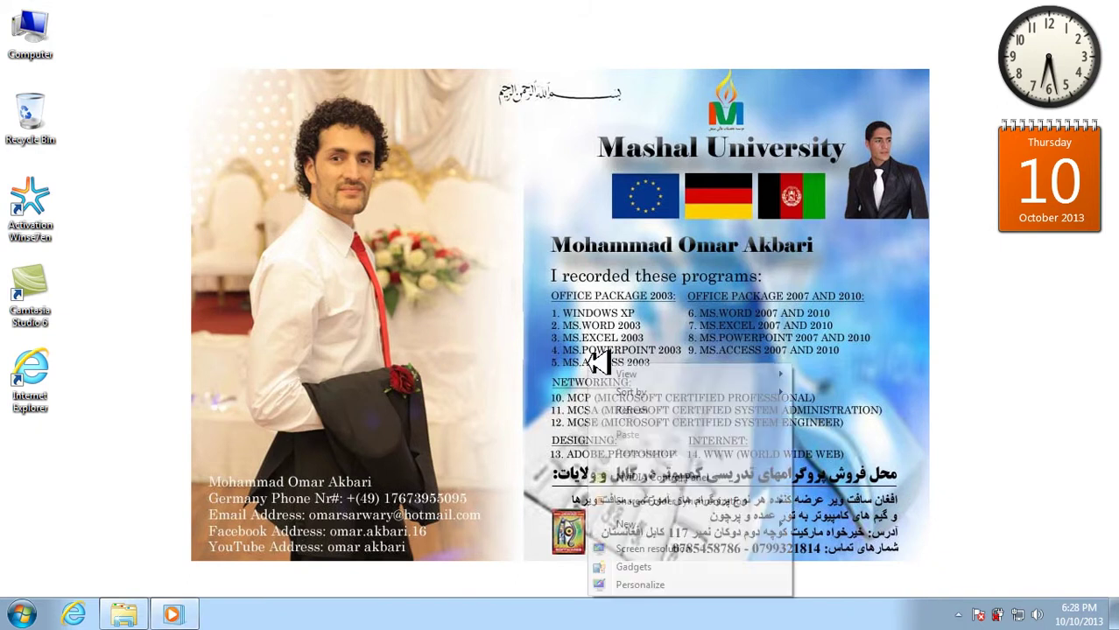
click(630, 412)
click(21, 614)
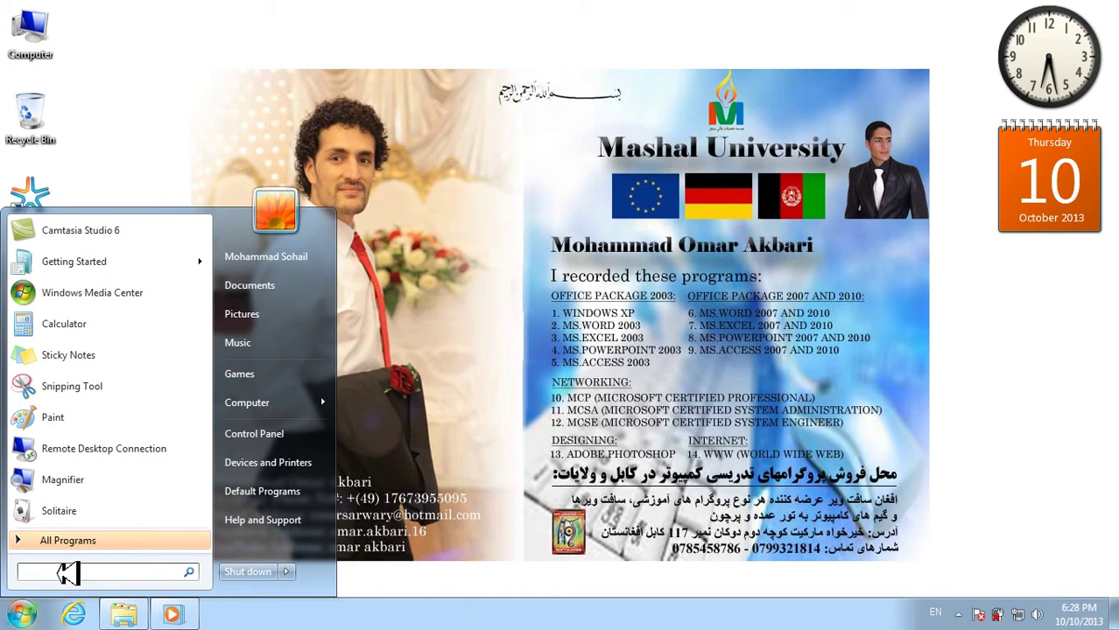
text(winword)
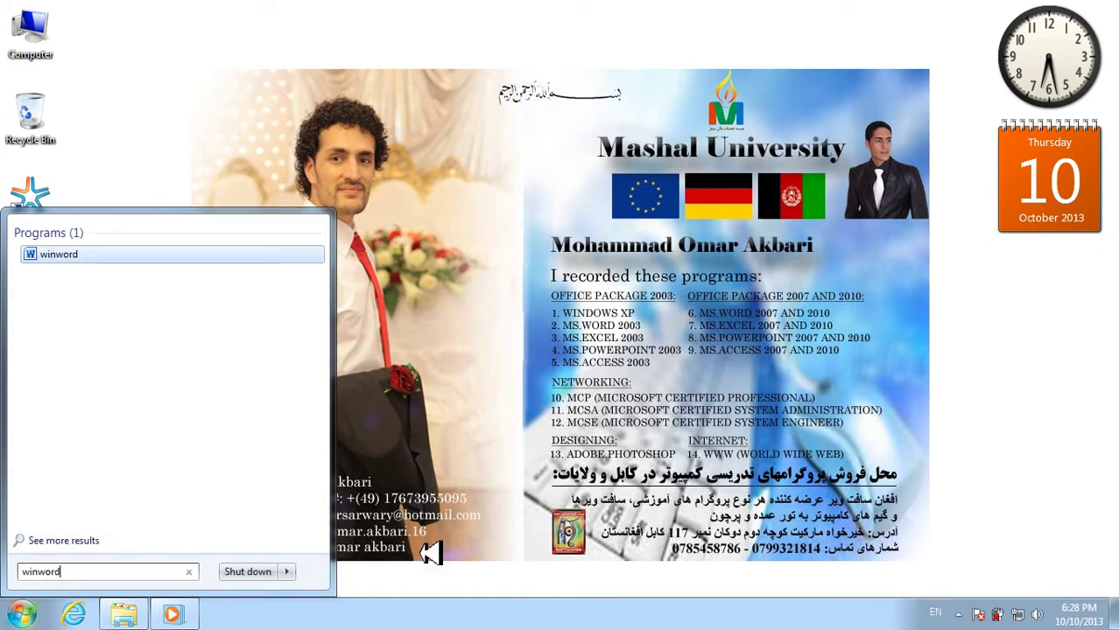
key(Return)
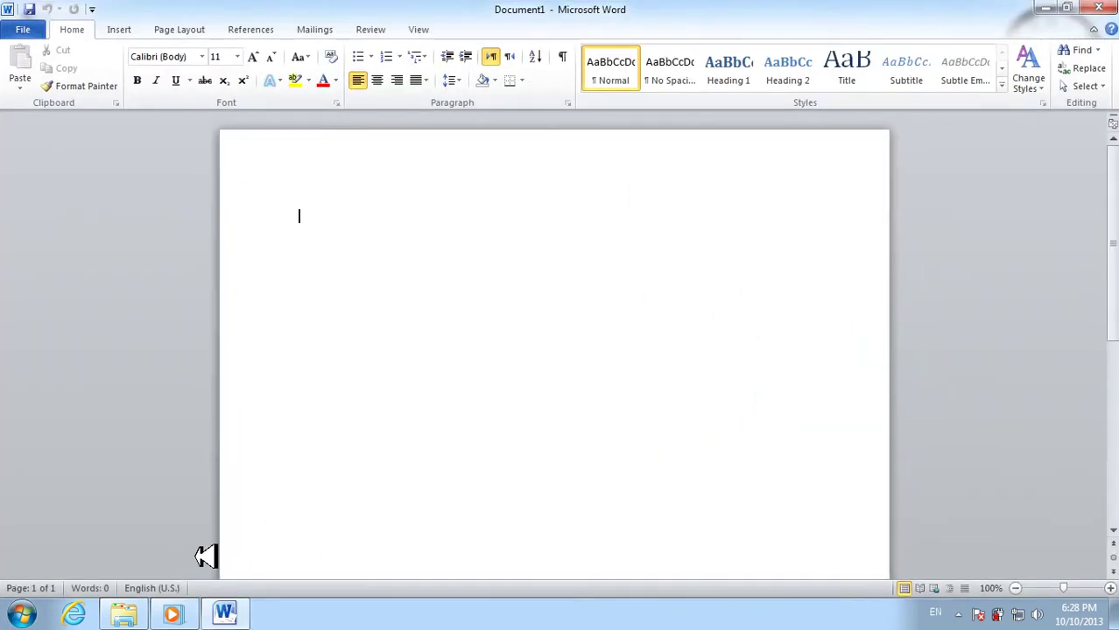
- Switch the input language in the blank Word document to Persian, and close Word
click(944, 611)
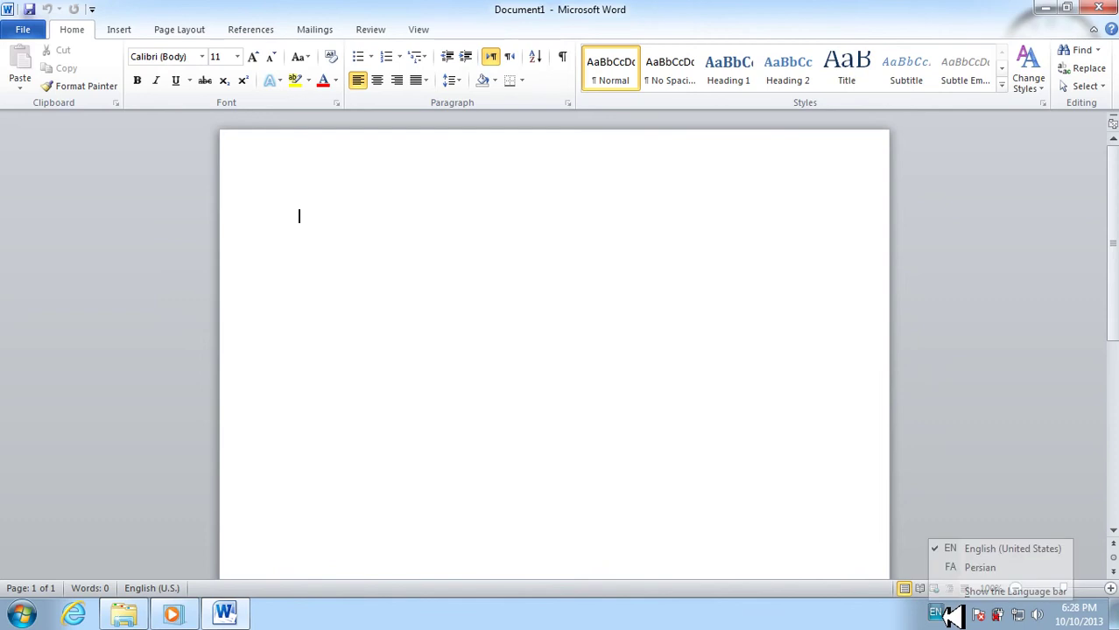
click(979, 568)
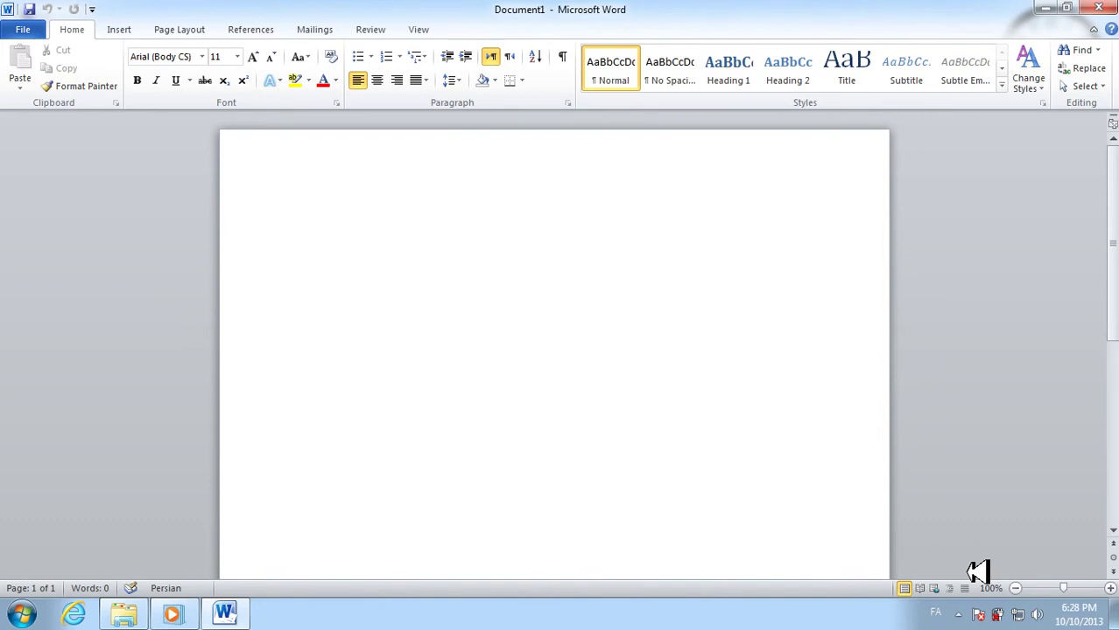
click(1099, 8)
- Launch Excel and enter the heading Salary in cell G3 with the values 100 and 200 in G4 and G5
click(21, 614)
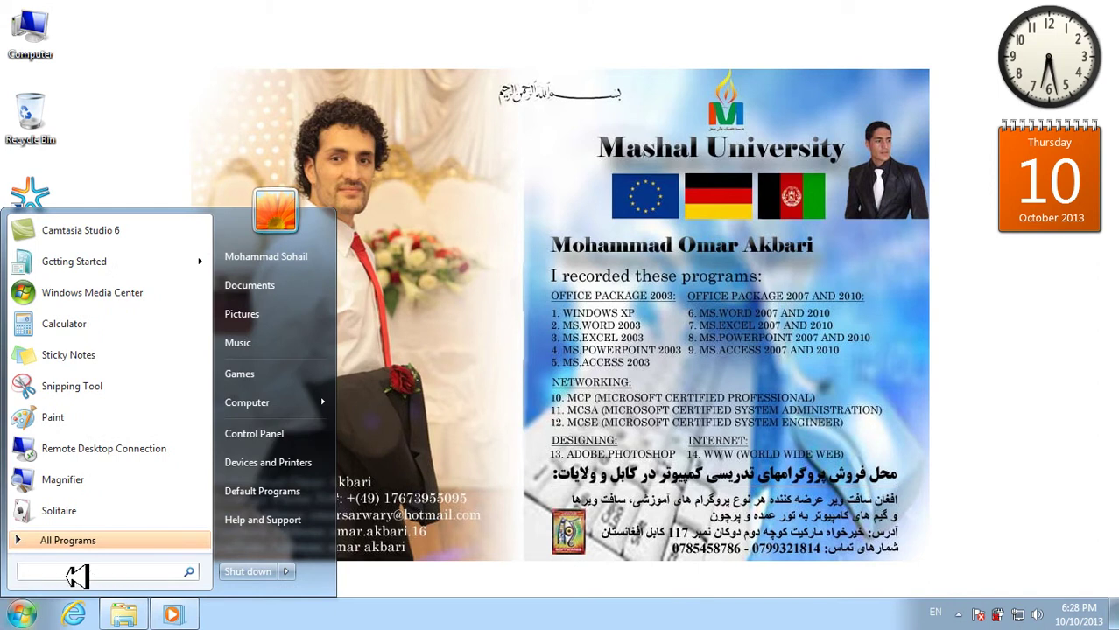
text(excel)
key(Return)
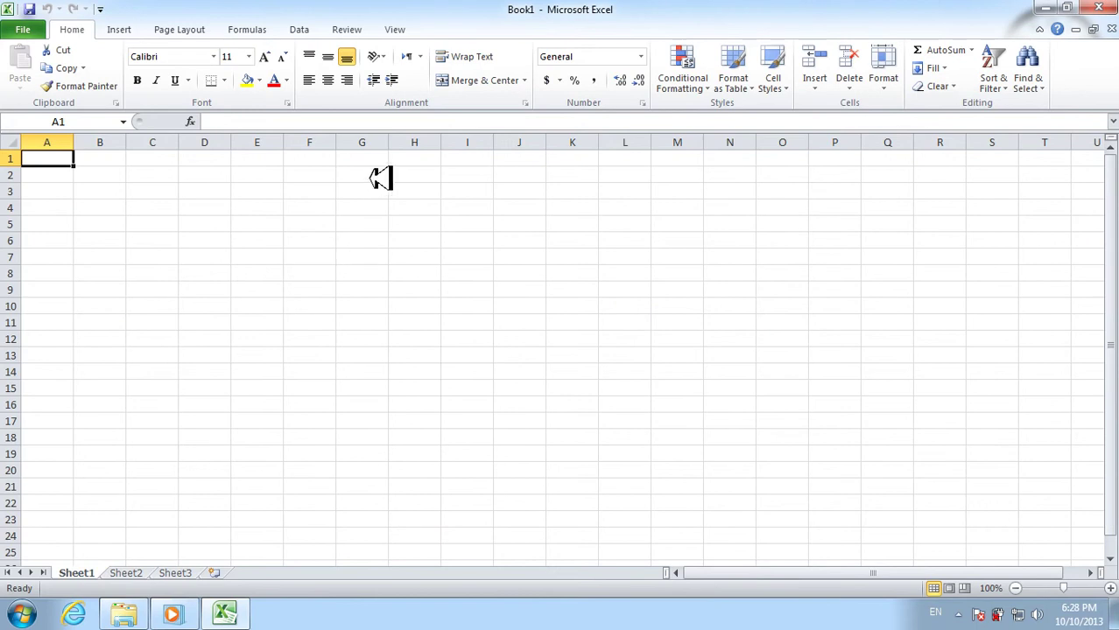
click(378, 191)
text(Salary)
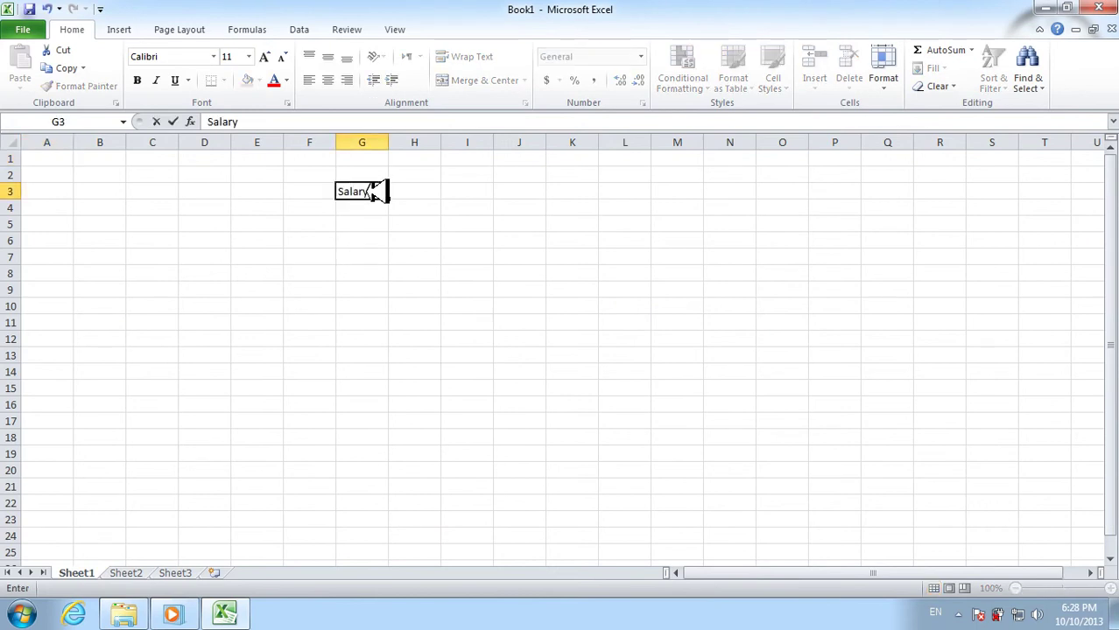
key(Return)
text(100)
key(Return)
text(200)
key(Return)
- Format cells G4:G5 as Currency with two decimal places and the $ symbol
drag(377, 208, 375, 221)
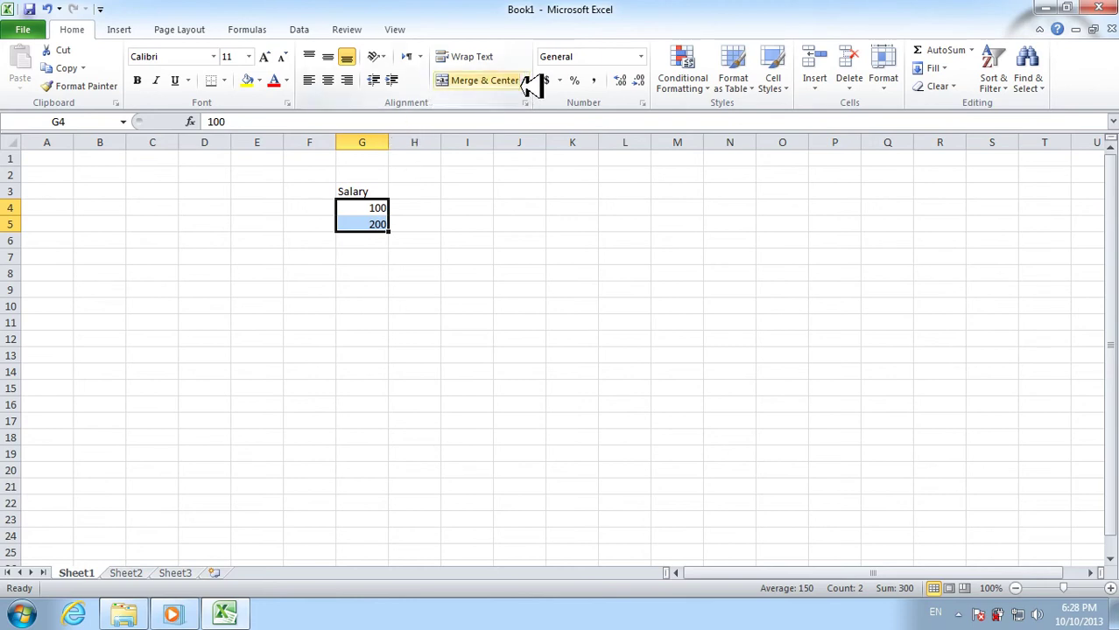
click(643, 103)
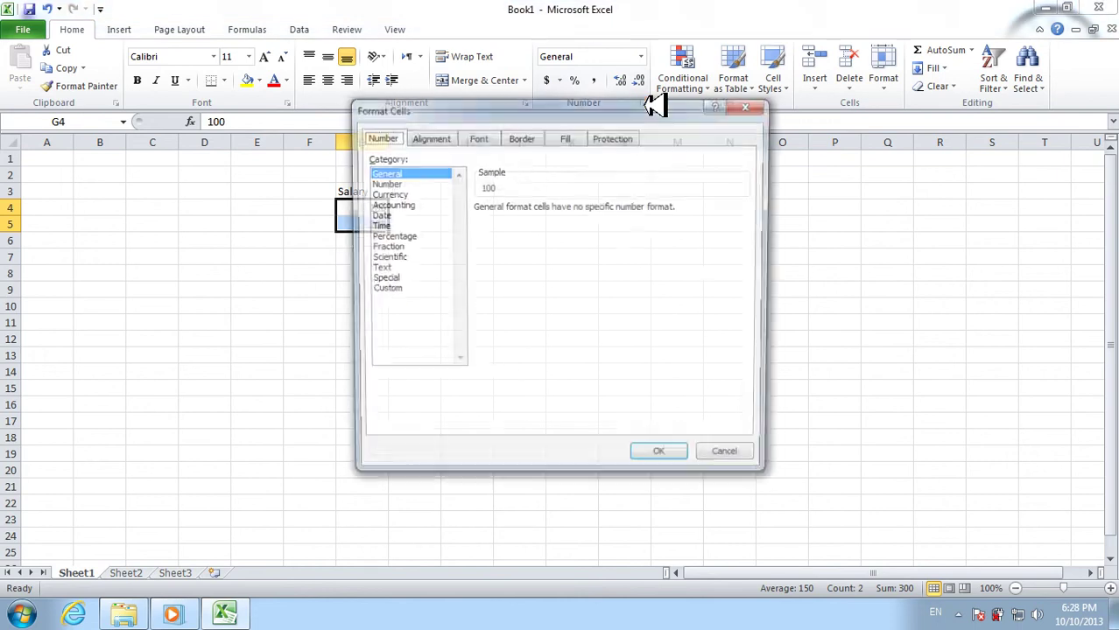
click(394, 204)
click(387, 194)
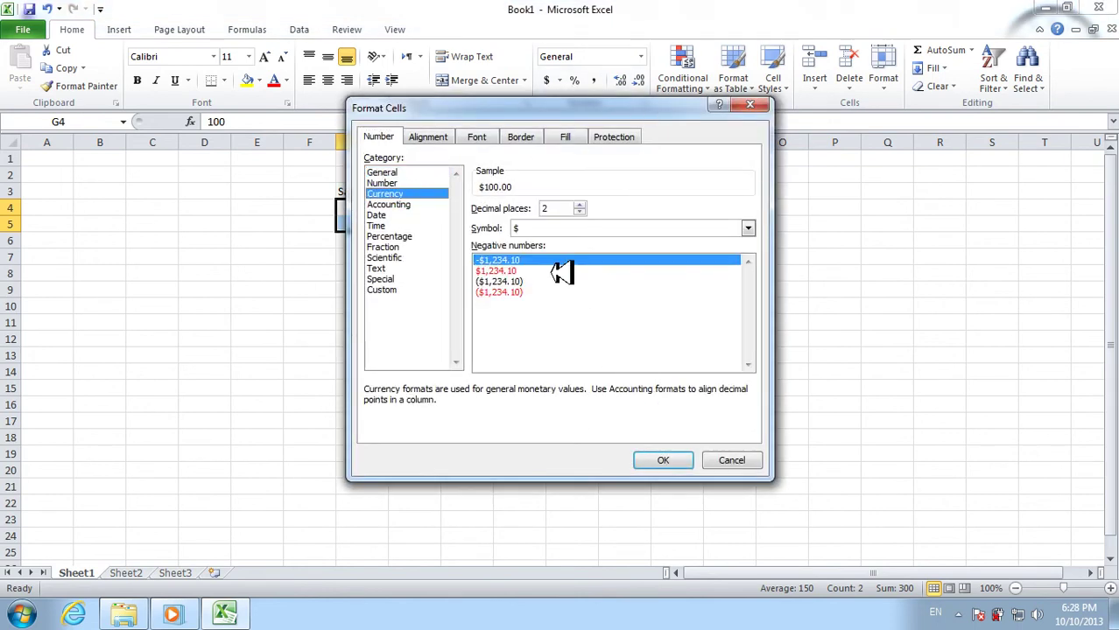
click(648, 453)
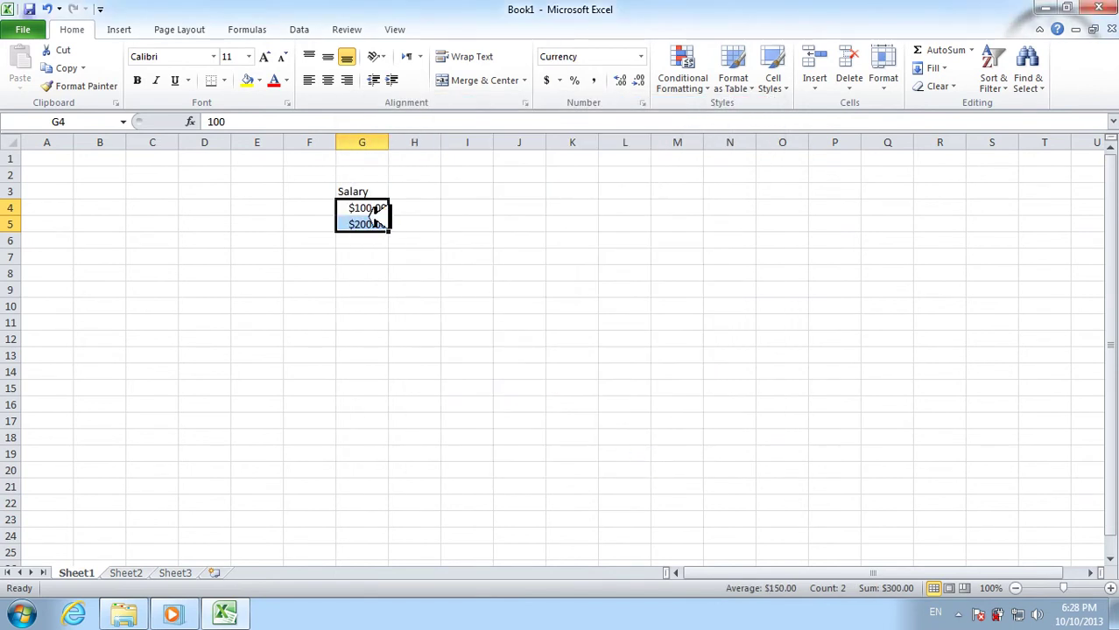
- Minimize the workbook and open the Region and Language settings from the Control Panel's Clock, Language, and Region category
click(1049, 8)
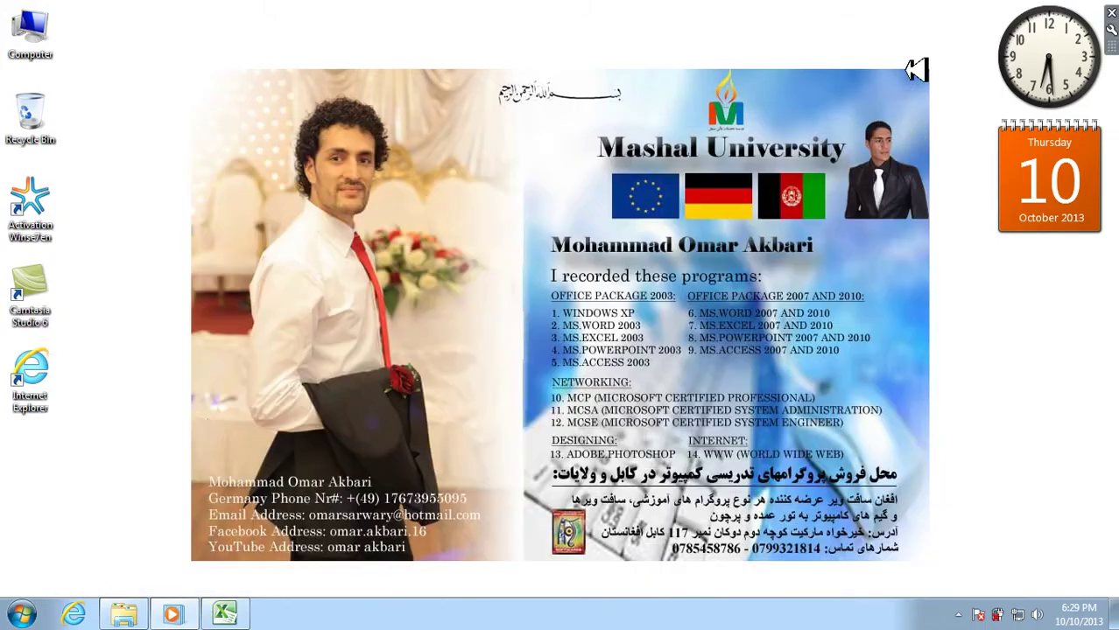
click(23, 615)
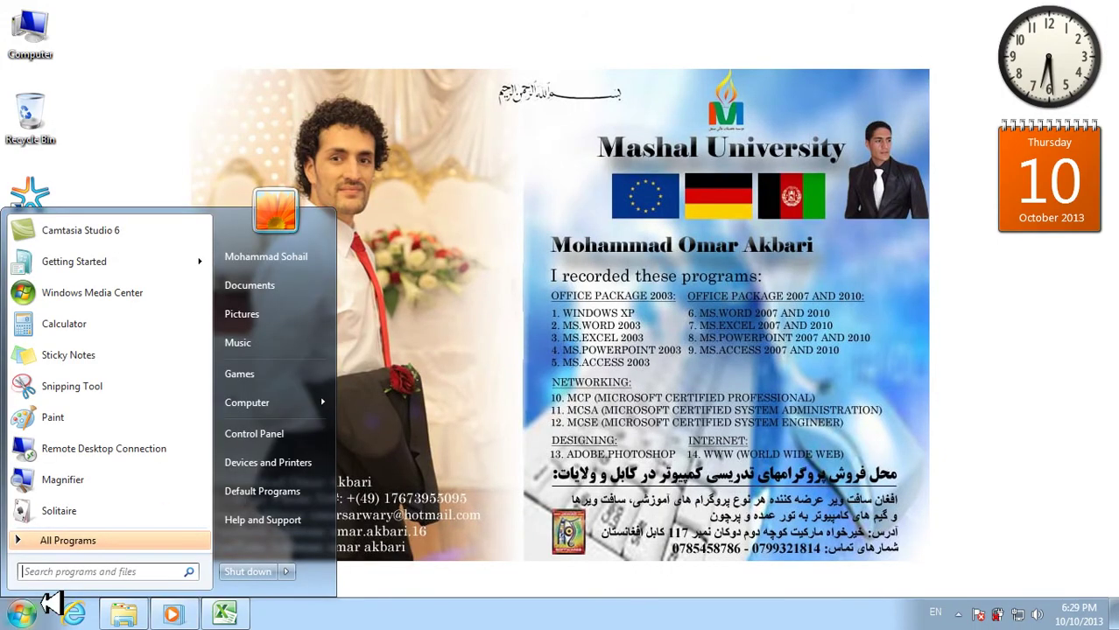
click(292, 434)
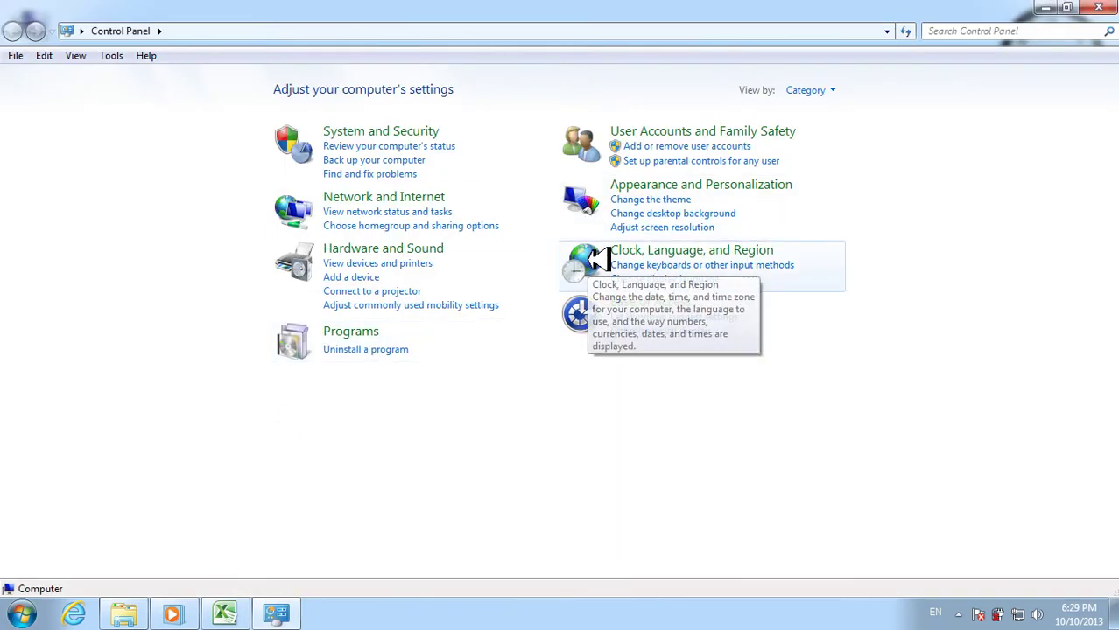
click(599, 259)
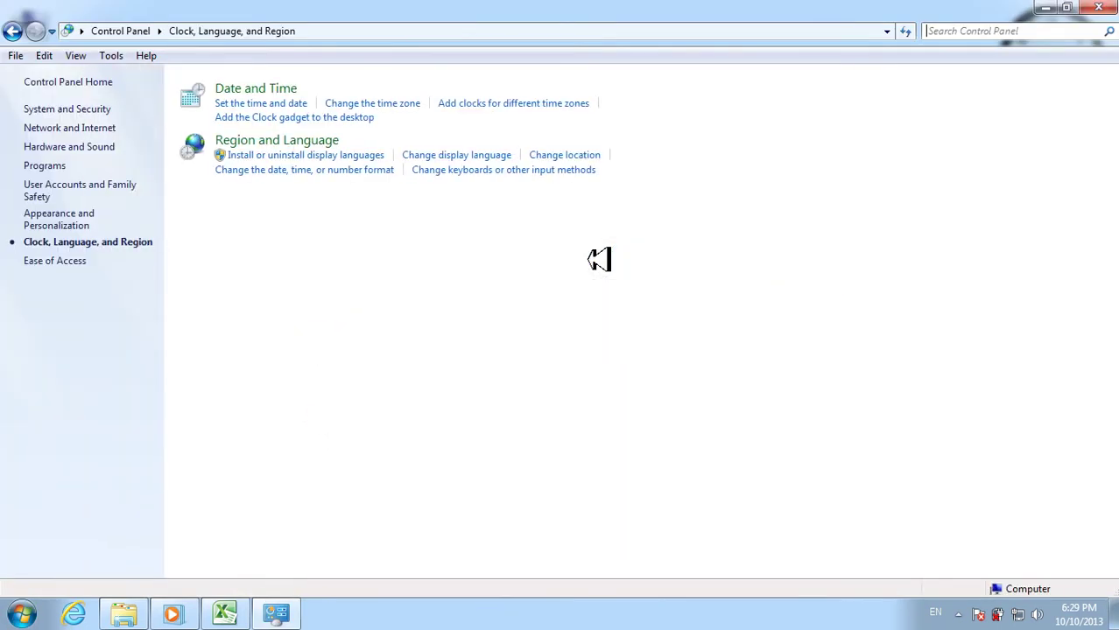
click(300, 140)
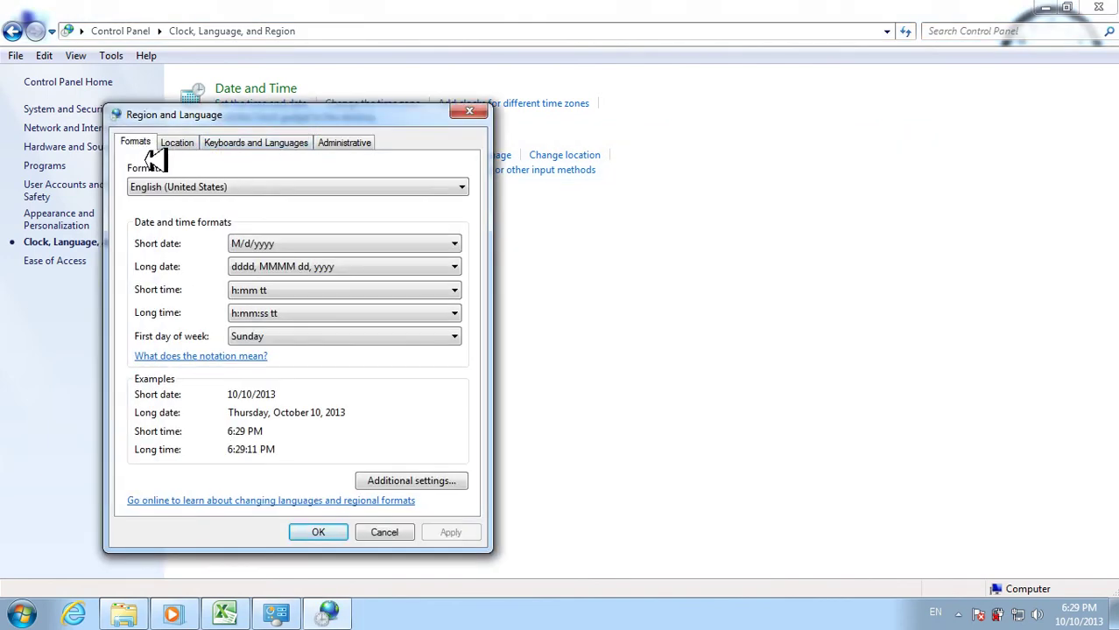
- Examine the list of regional formats and the available display languages without changing either setting
click(243, 187)
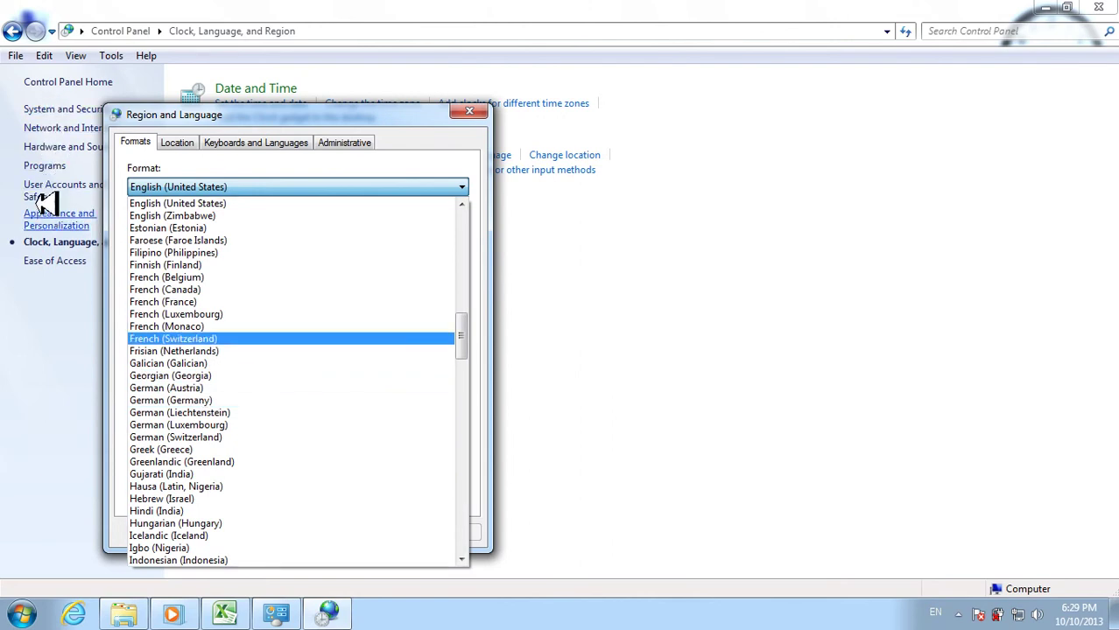
click(213, 179)
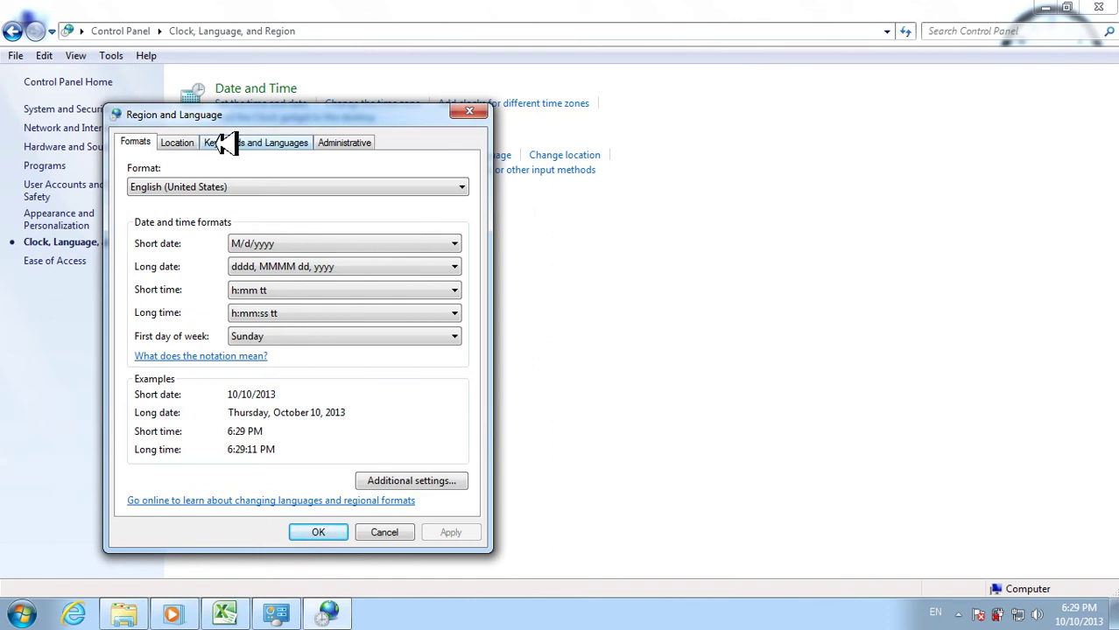
click(282, 140)
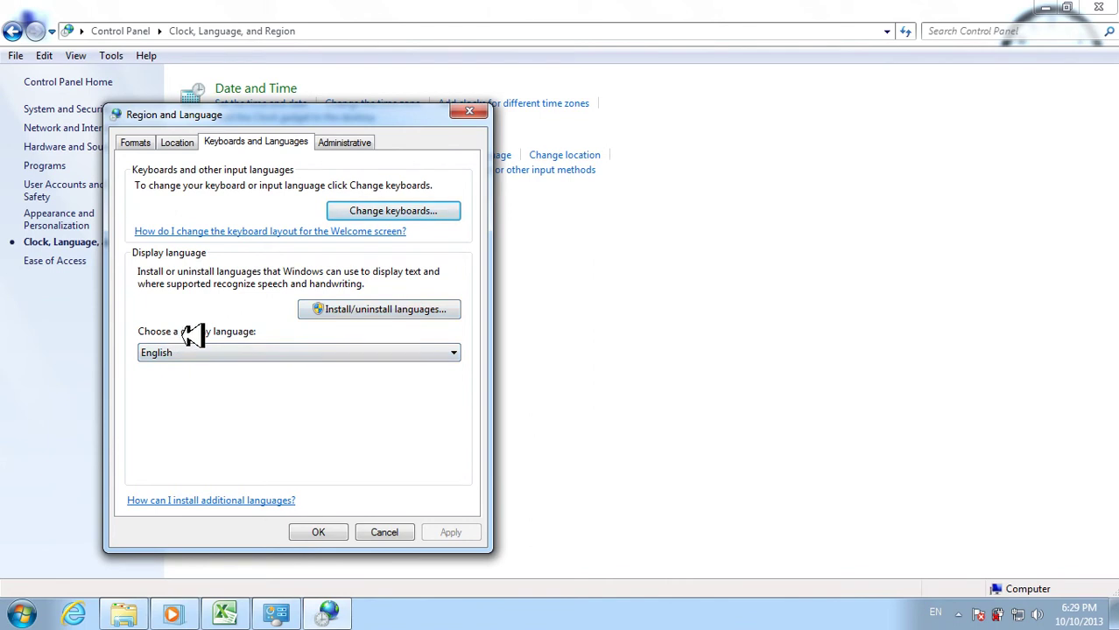
click(219, 352)
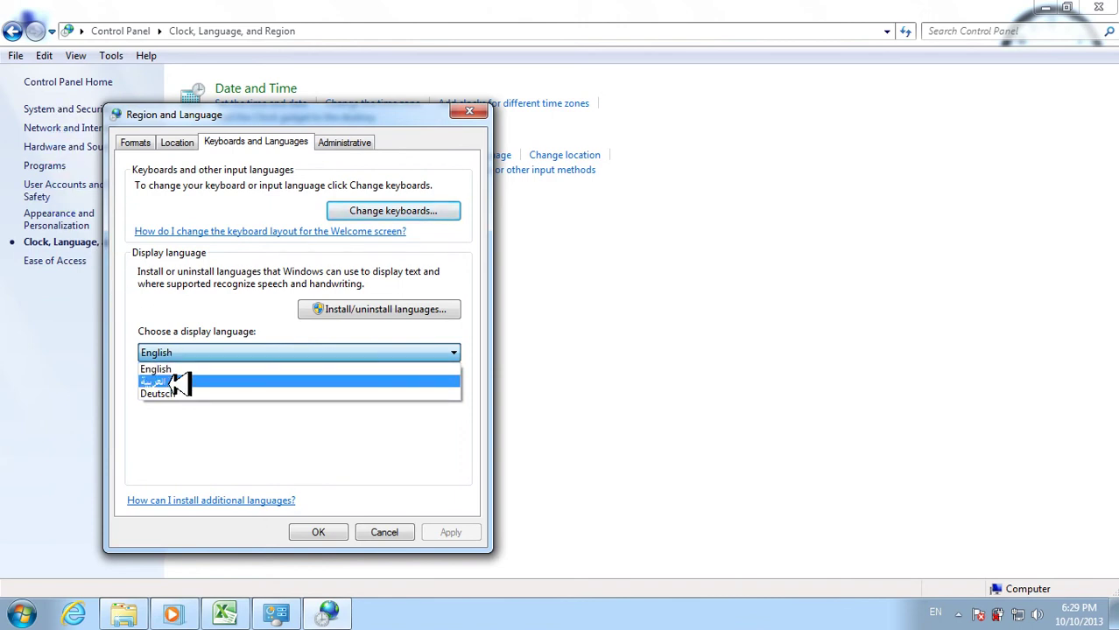
click(182, 426)
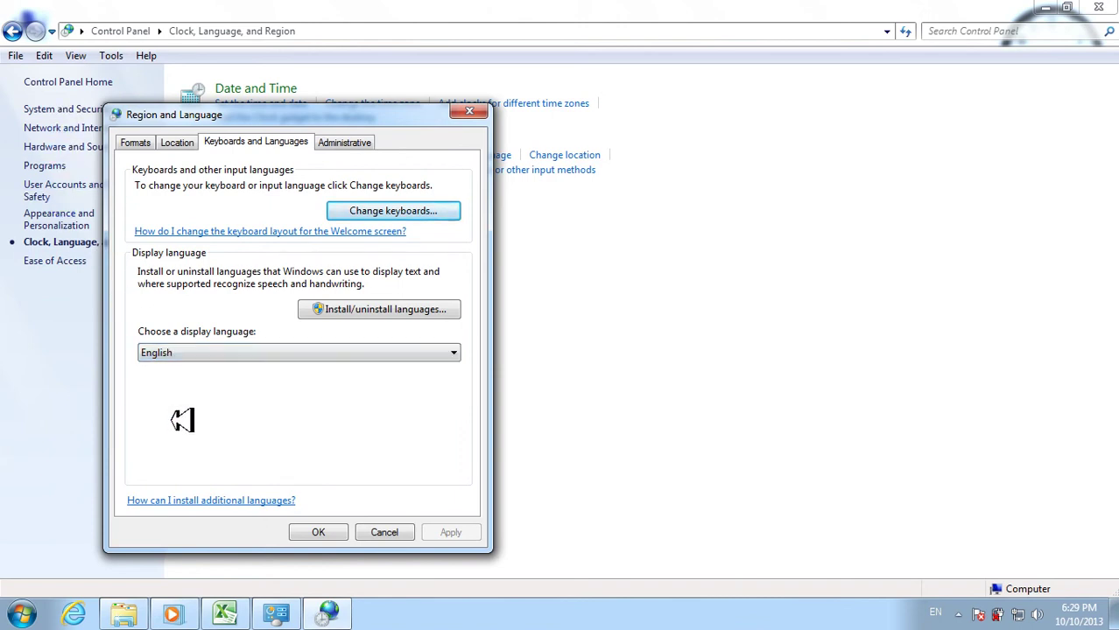
- Set the Windows regional format to Persian, and close the Control Panel
click(146, 142)
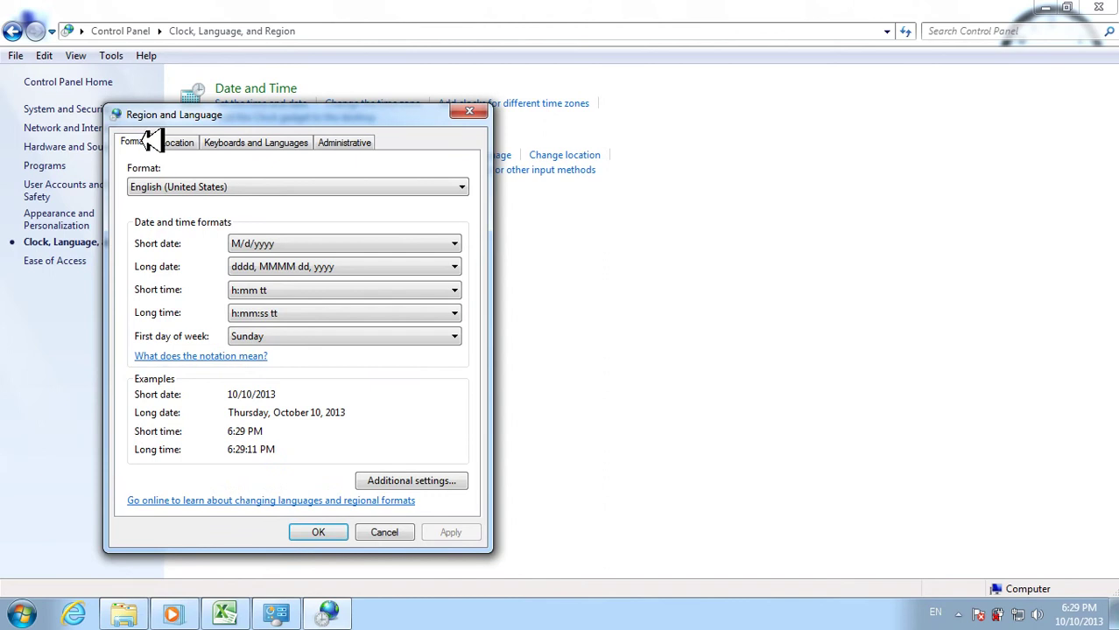
click(225, 186)
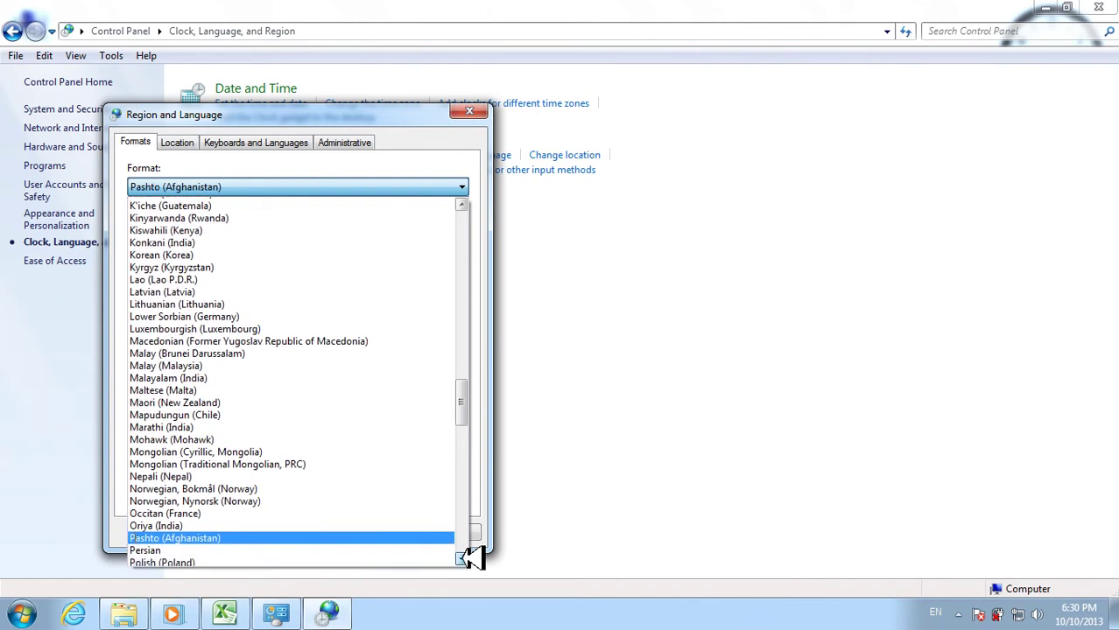
click(291, 533)
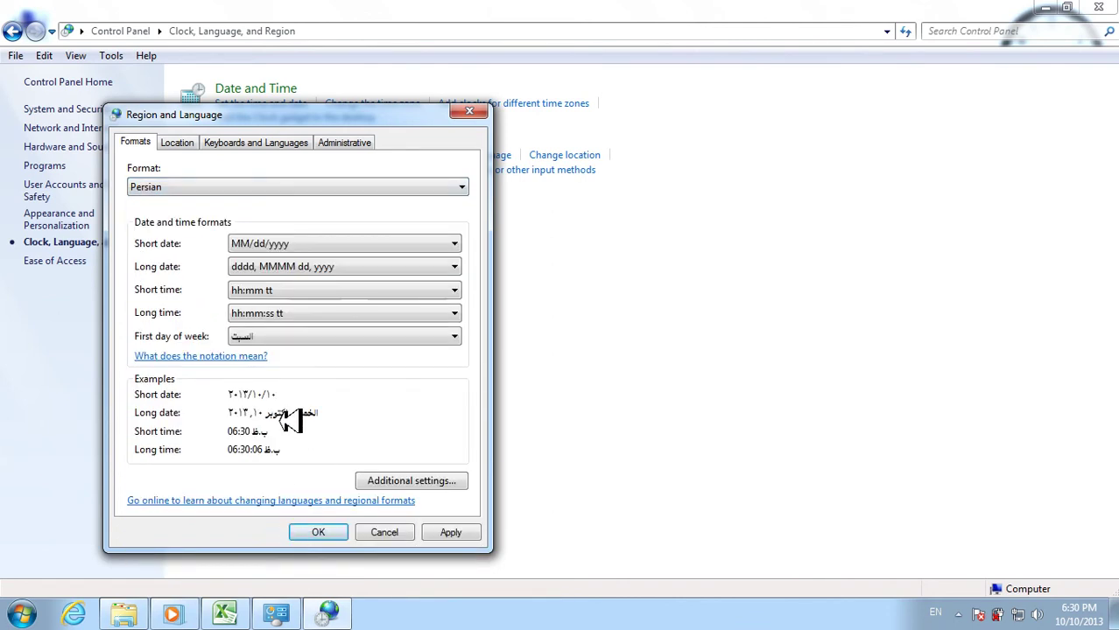
click(323, 534)
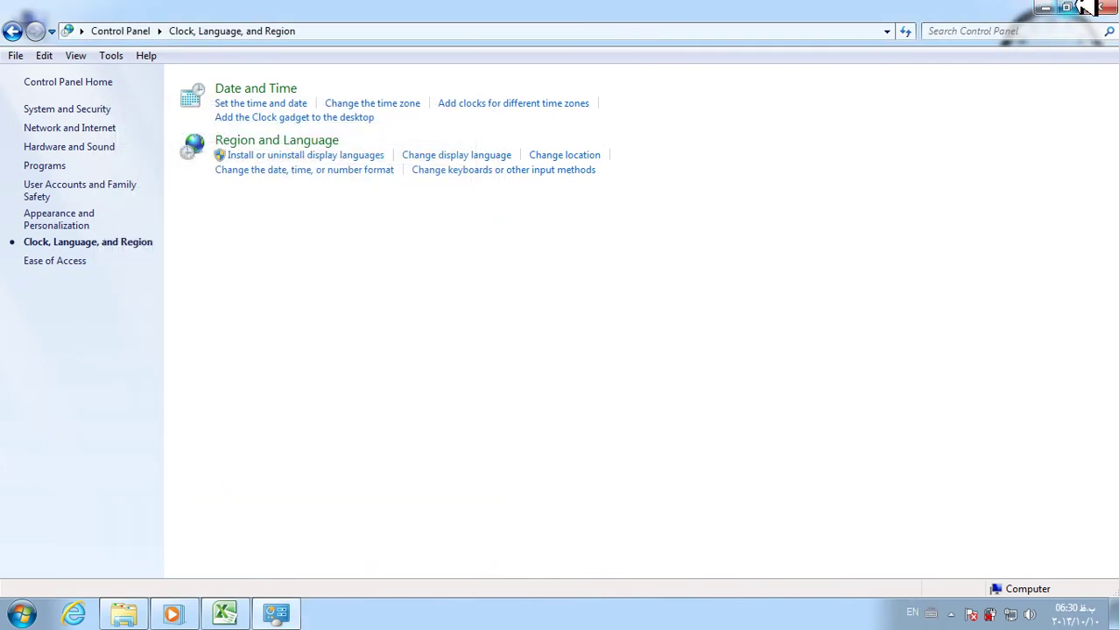
click(1098, 7)
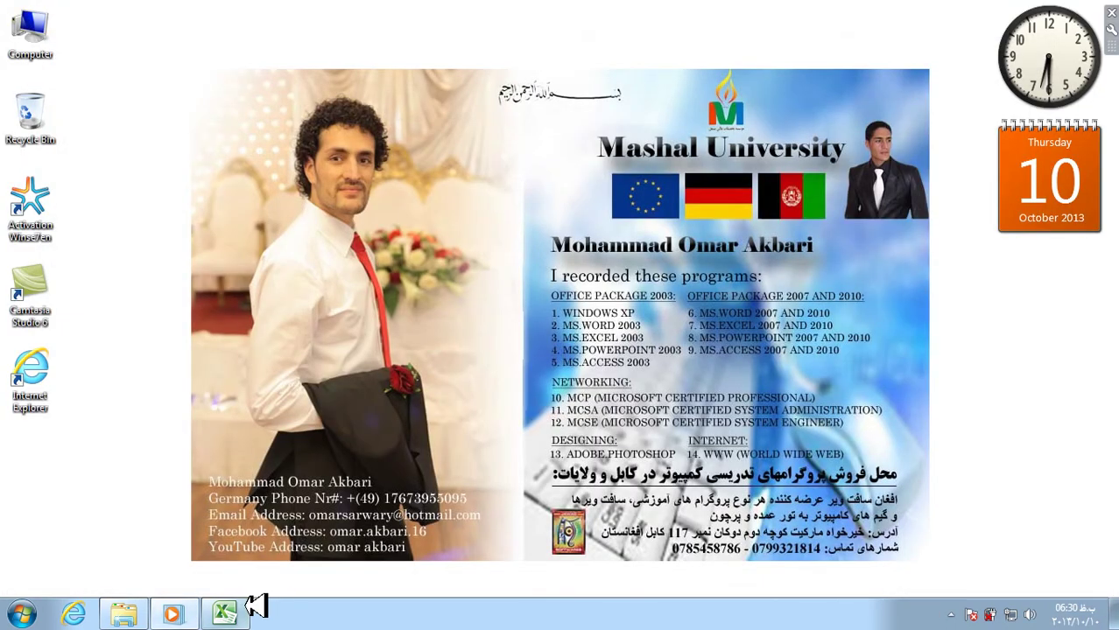
- Switch to Excel and widen column G so the salary values in G4 and G5 display in full
click(251, 600)
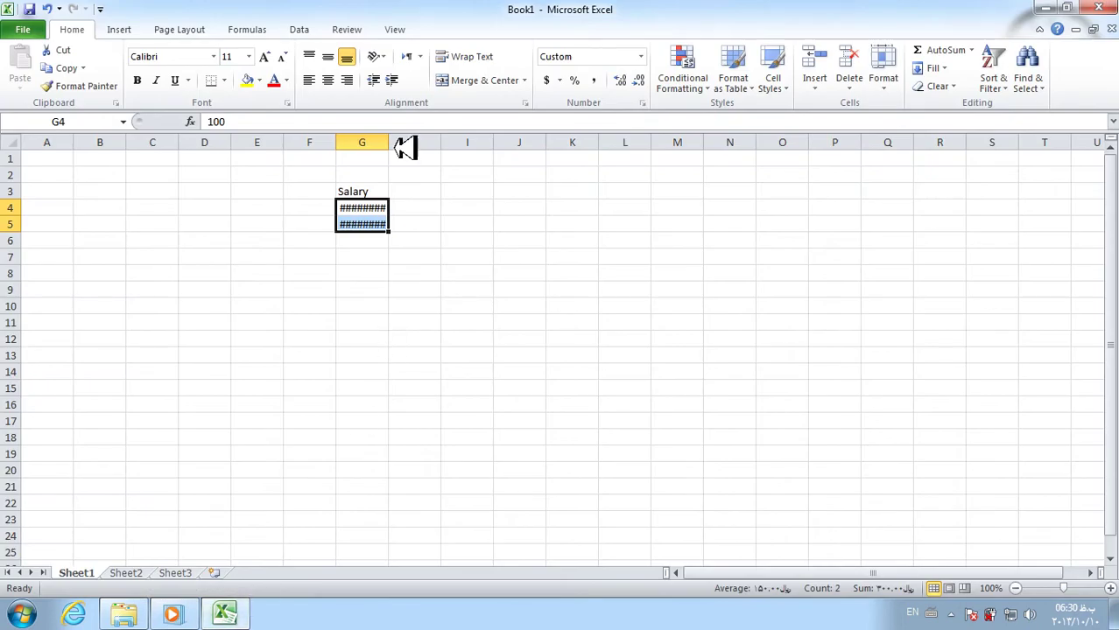
drag(391, 142, 446, 143)
click(447, 239)
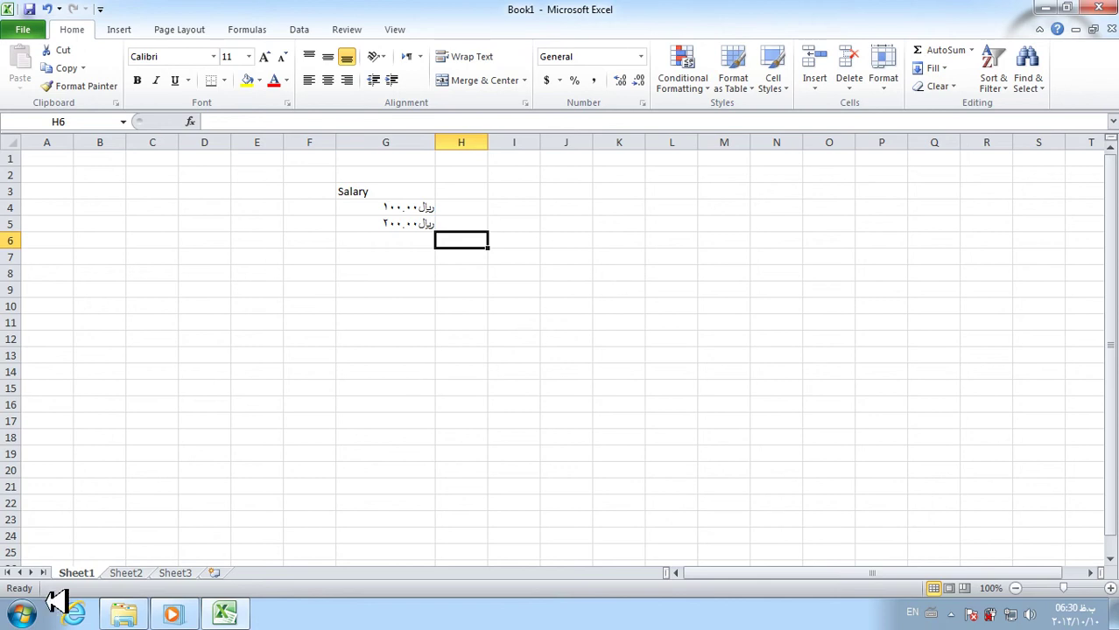
click(1053, 7)
- Reopen the Region and Language settings from the Control Panel and apply the English (United Kingdom) format
click(12, 618)
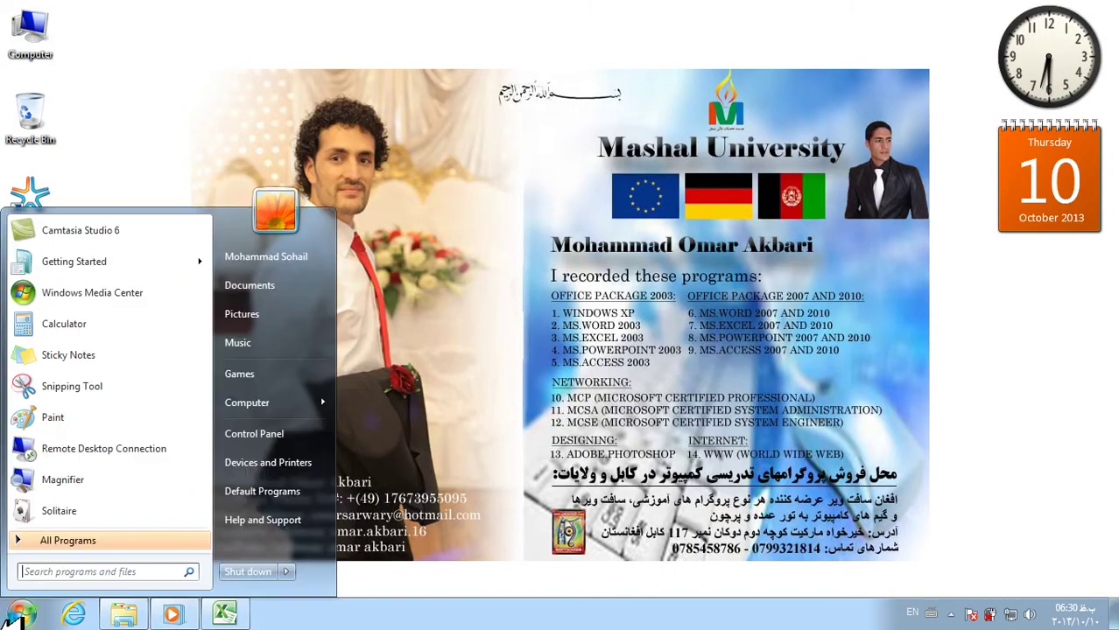
click(278, 423)
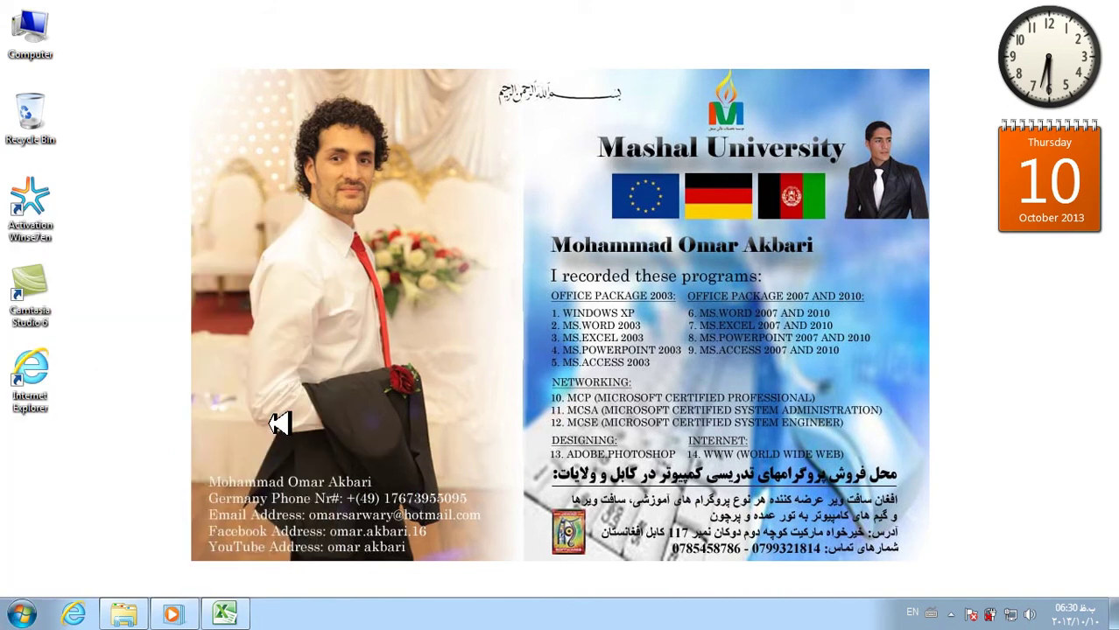
click(597, 247)
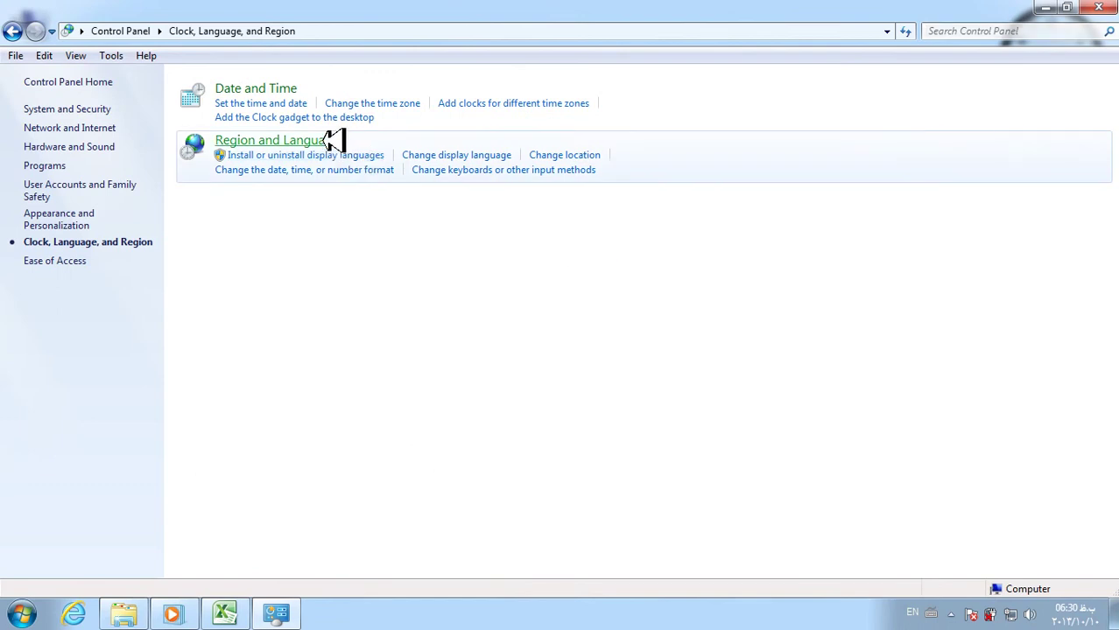
click(335, 141)
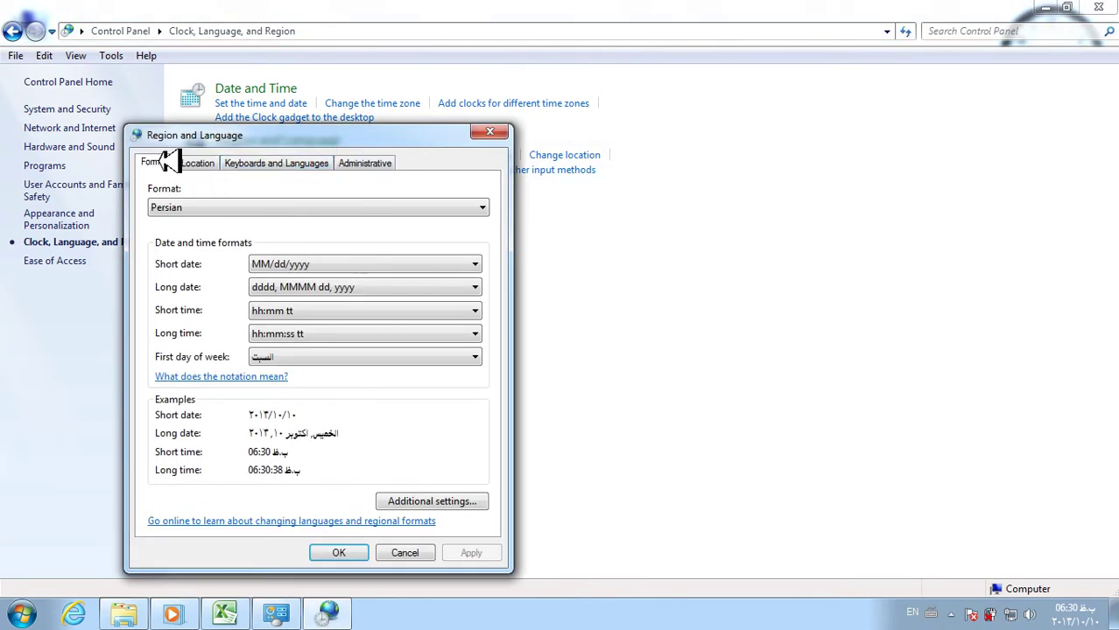
click(200, 210)
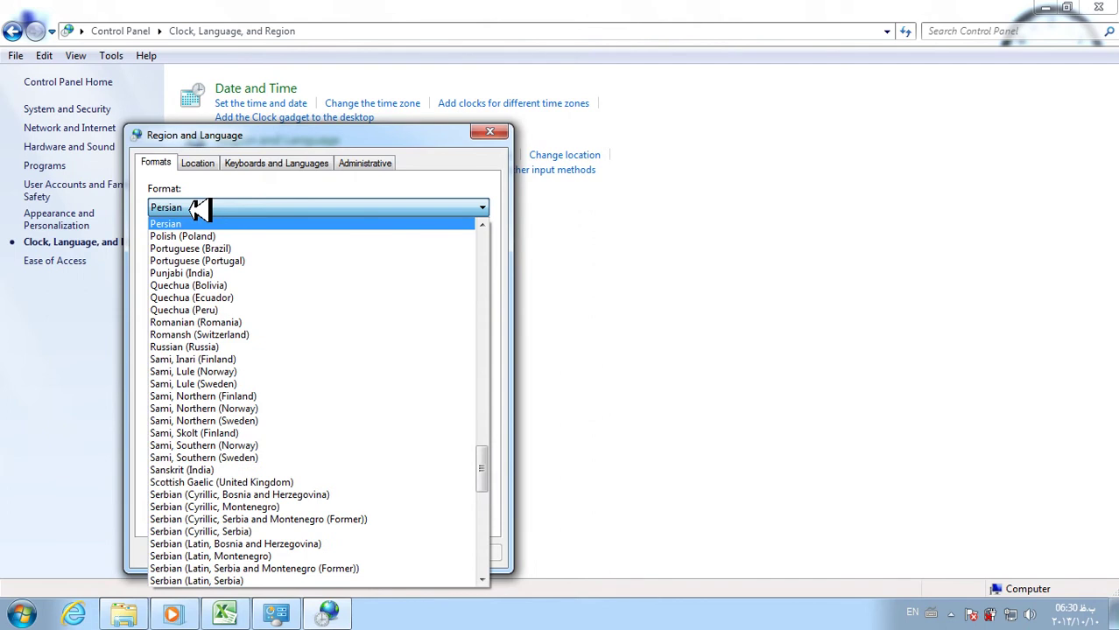
key(e)
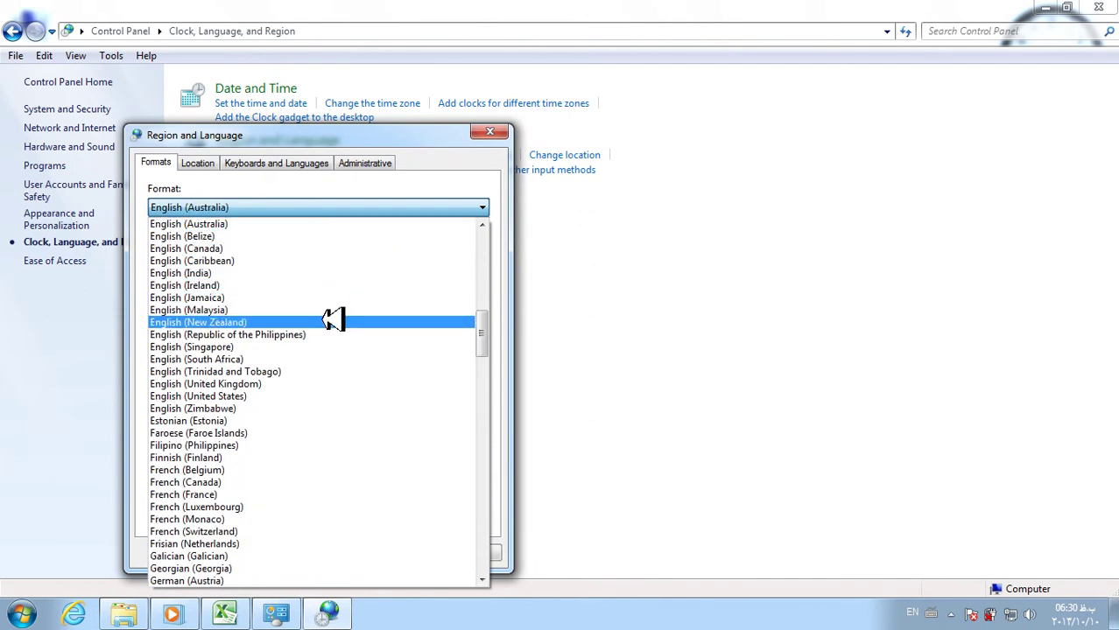
click(273, 386)
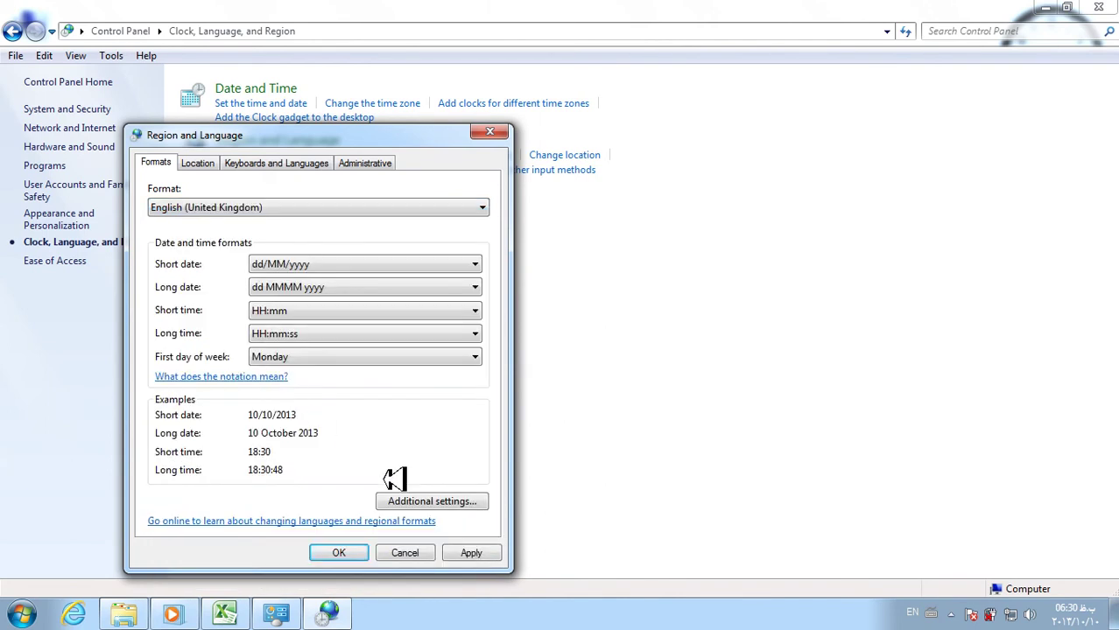
click(459, 552)
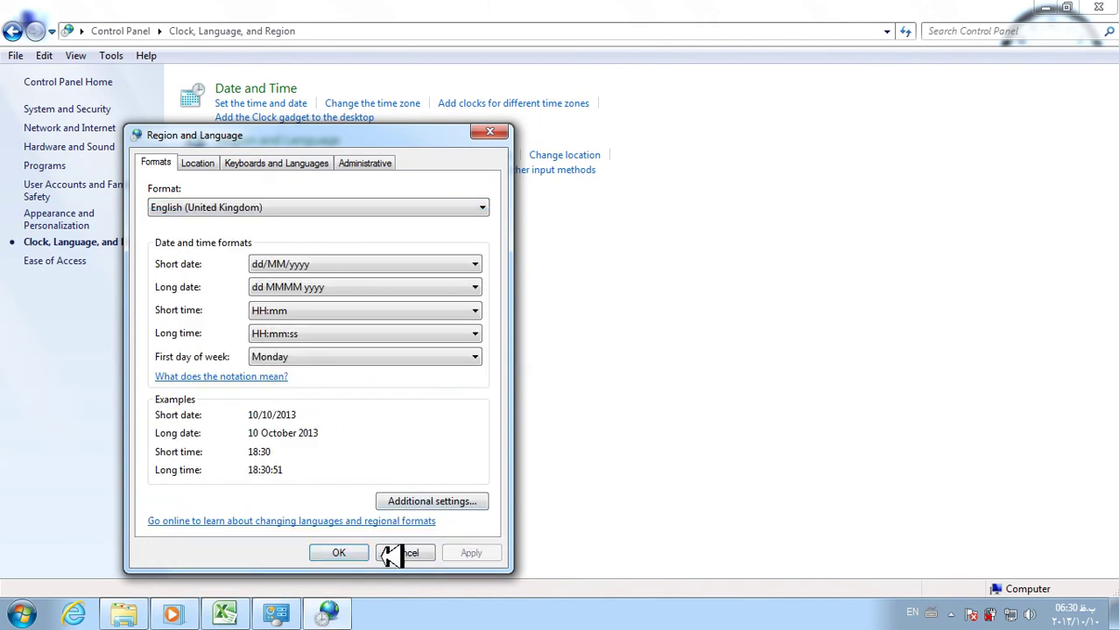
click(363, 553)
- Return to Excel and check the currency symbol in cells G4 and G5 under the United Kingdom format
click(225, 613)
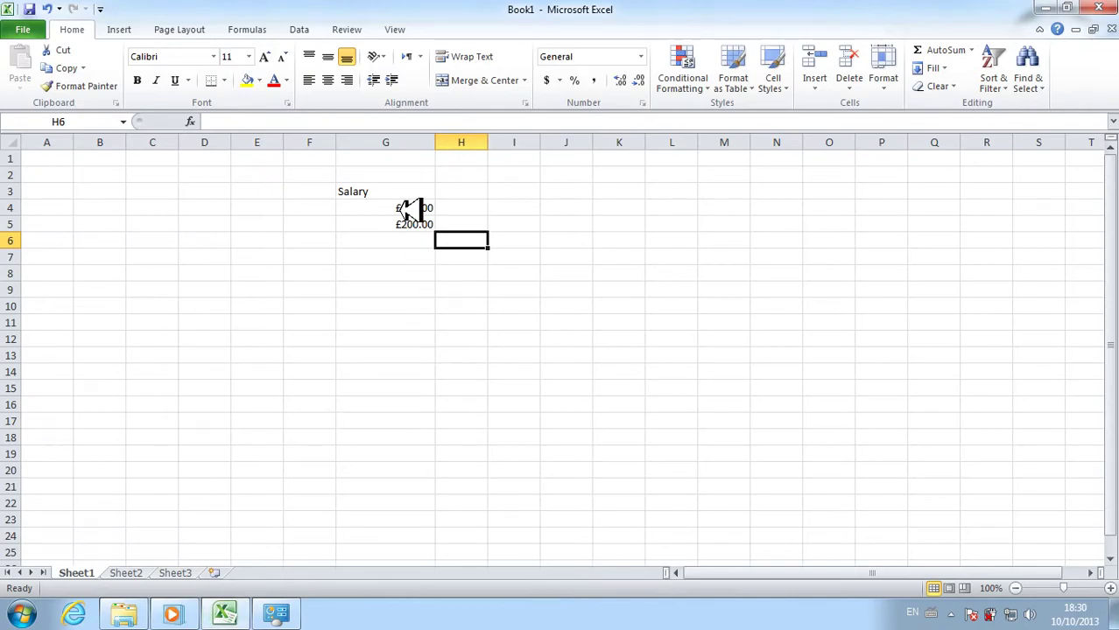
click(409, 210)
click(408, 224)
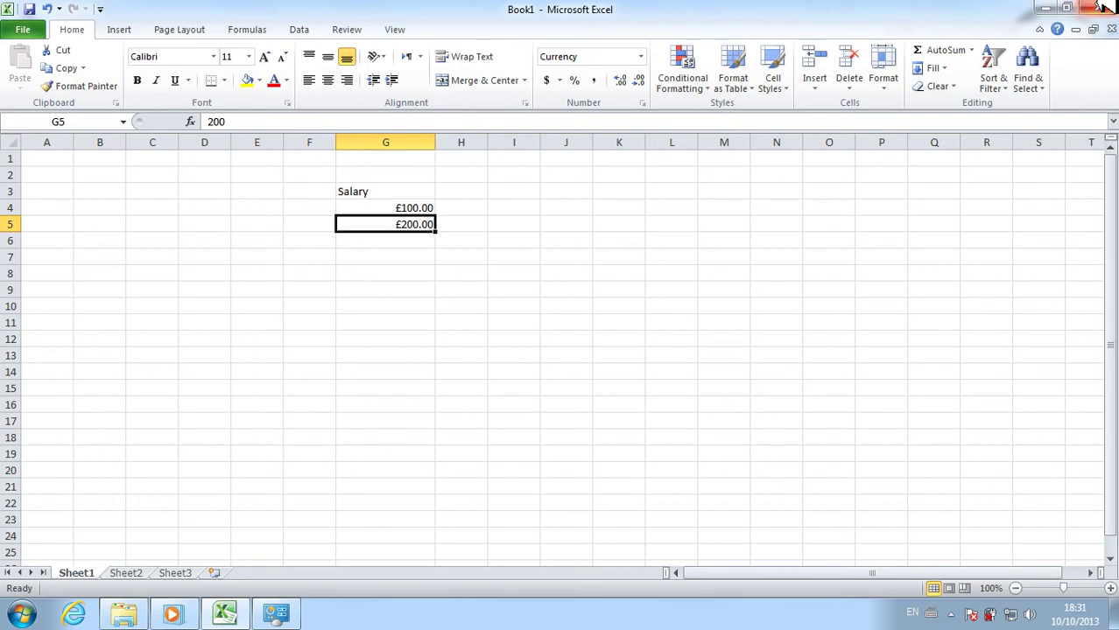
click(1046, 7)
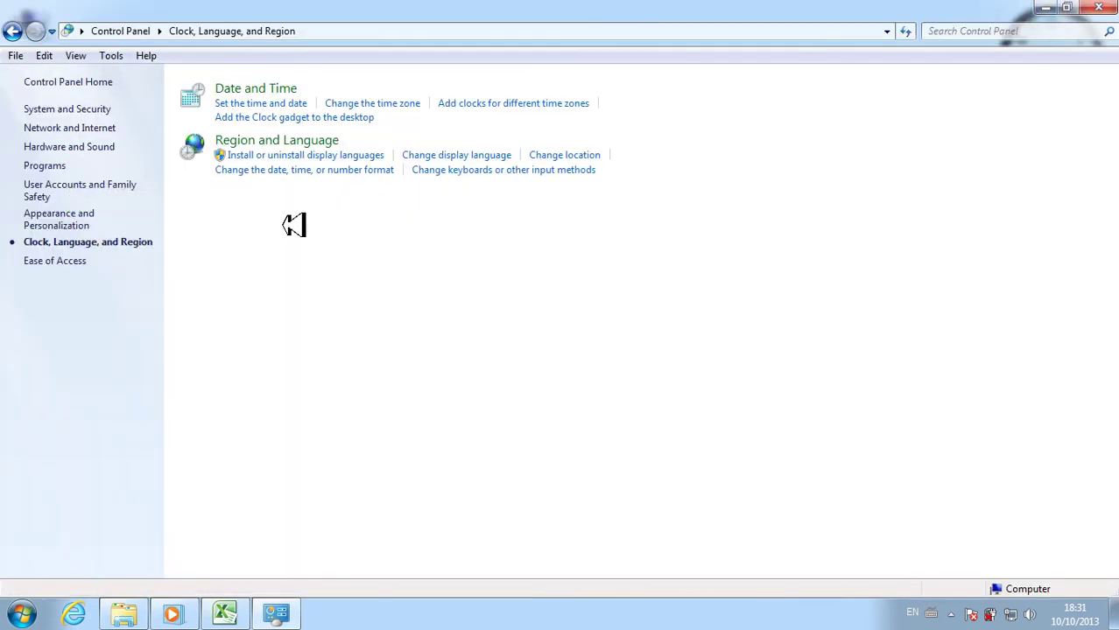
- Set the regional format back to English (United States) in Region and Language, and close the Control Panel
click(316, 140)
click(250, 227)
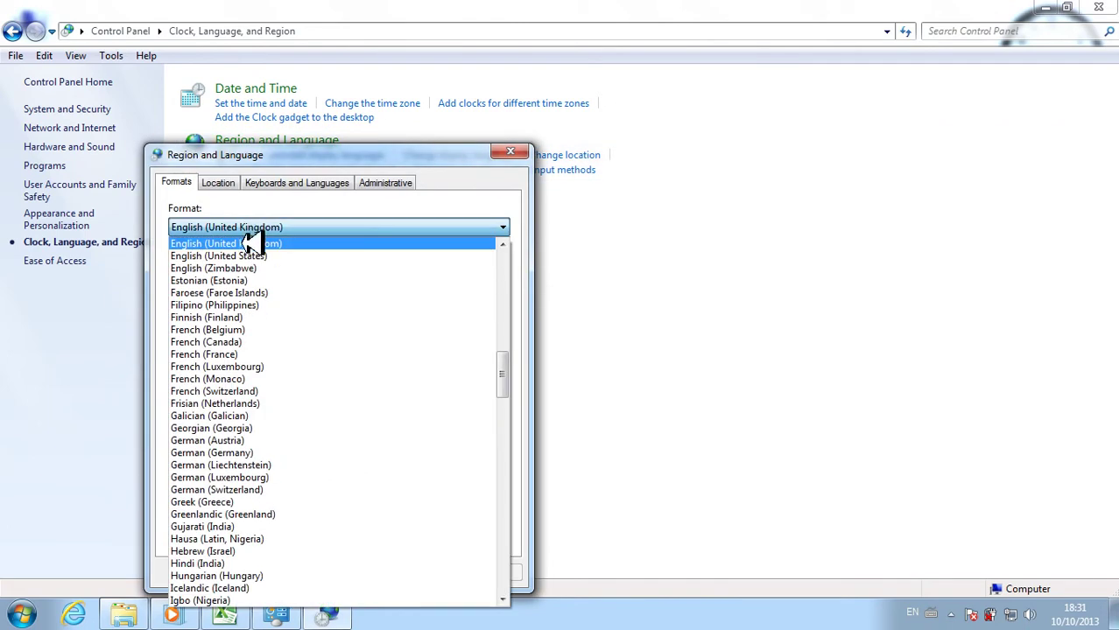
click(261, 256)
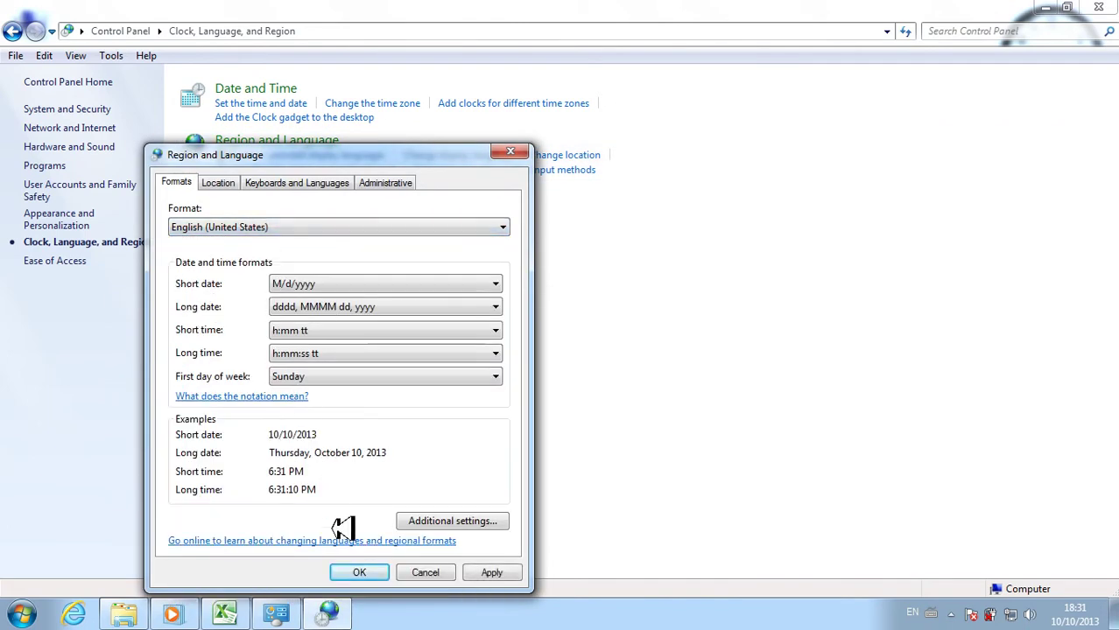
click(359, 574)
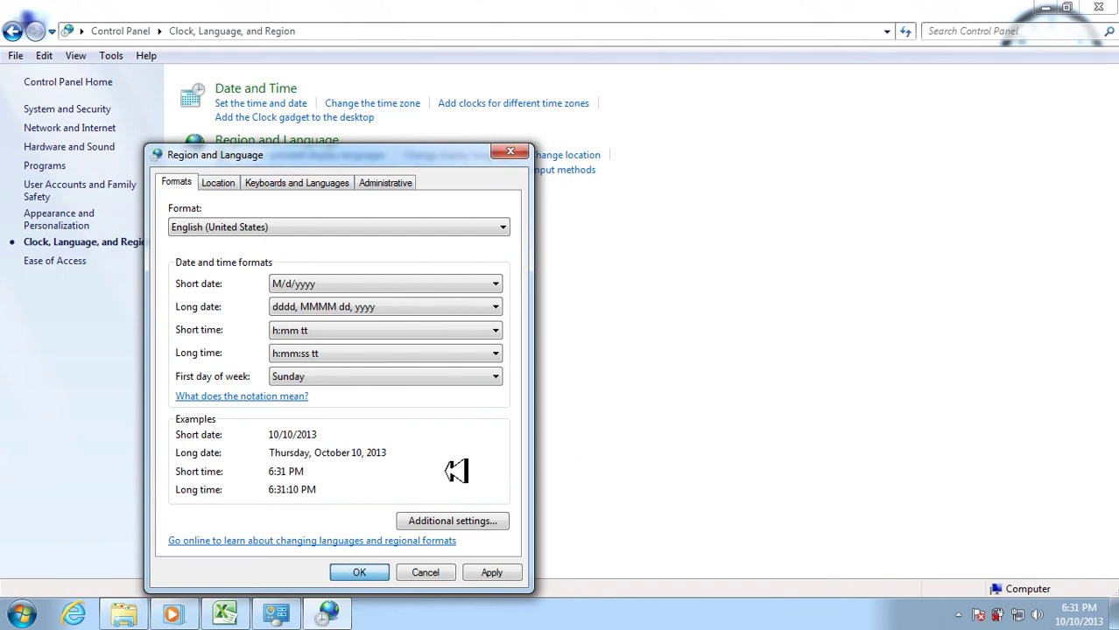
click(1094, 7)
- Switch to Excel and check how cells G4 and G5 display currency under the United States format
click(225, 612)
click(412, 209)
click(417, 224)
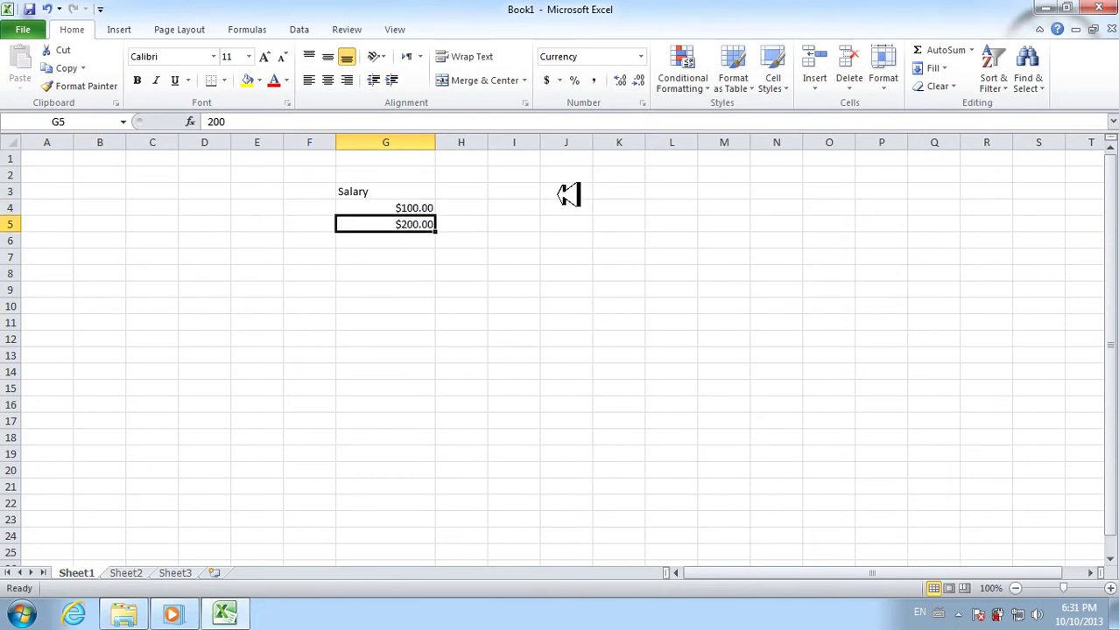
click(1051, 8)
- Leave Excel for the desktop and open Region and Language from the Control Panel to view the regional format choices
right_click(474, 229)
click(506, 276)
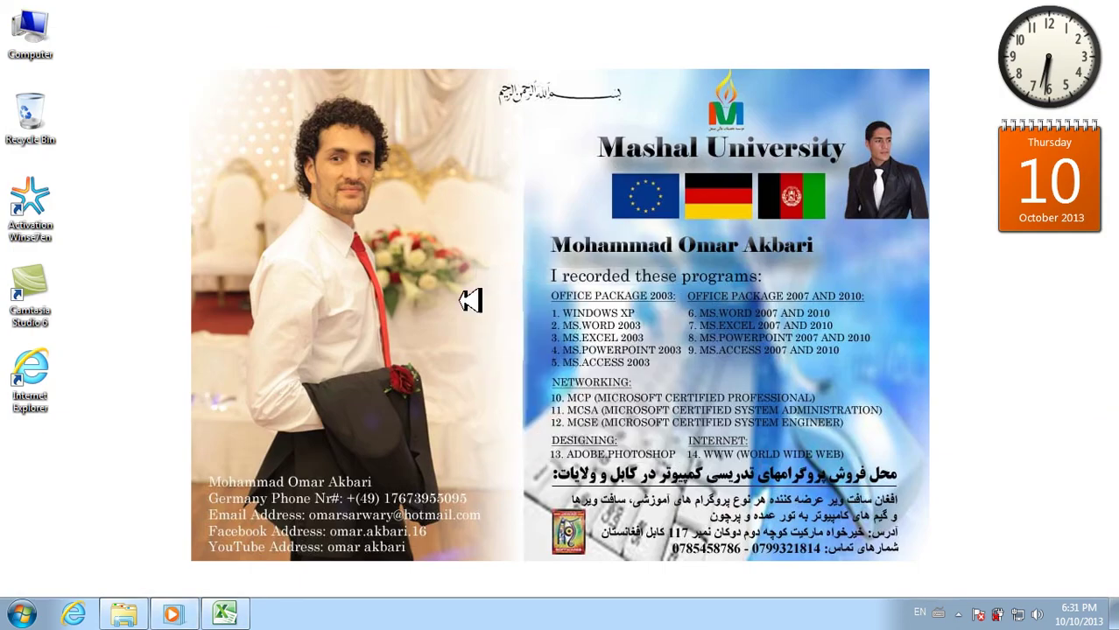
click(24, 610)
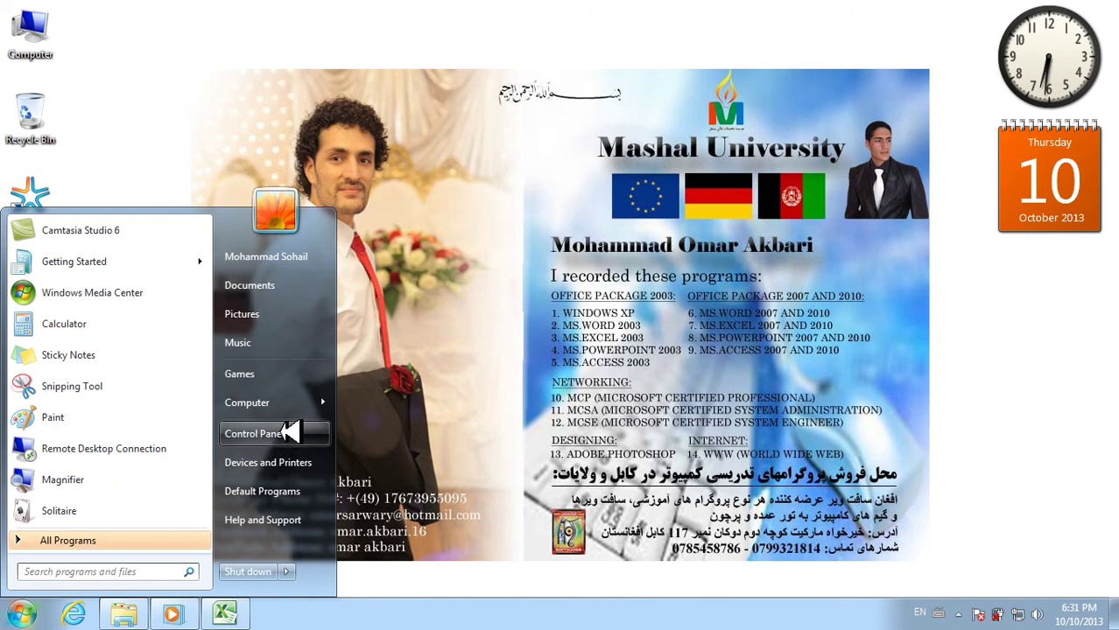
click(289, 430)
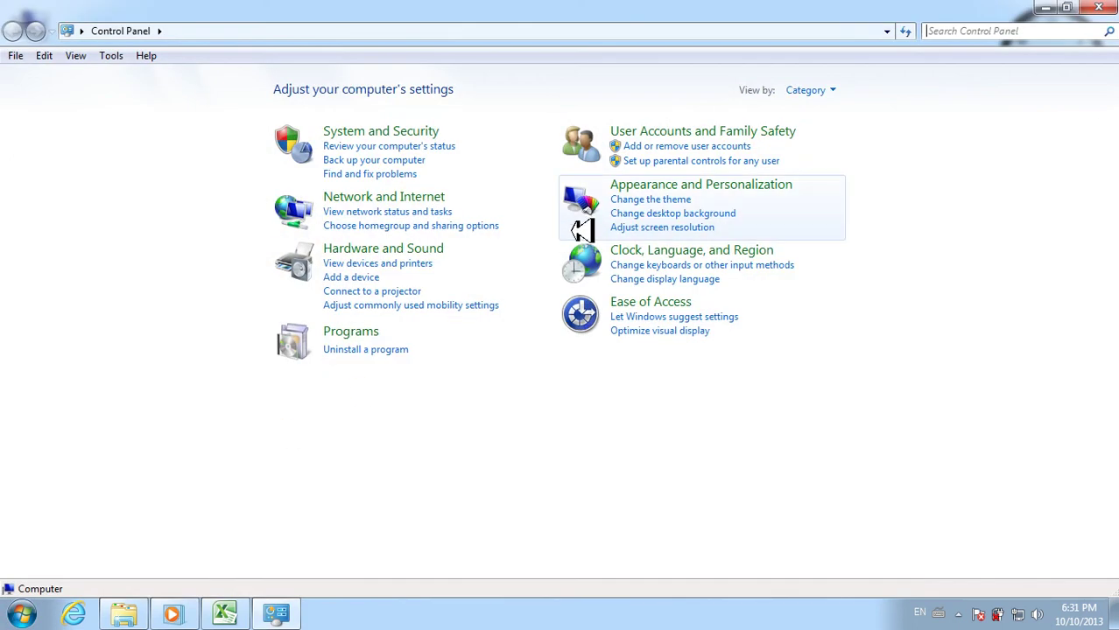
click(598, 261)
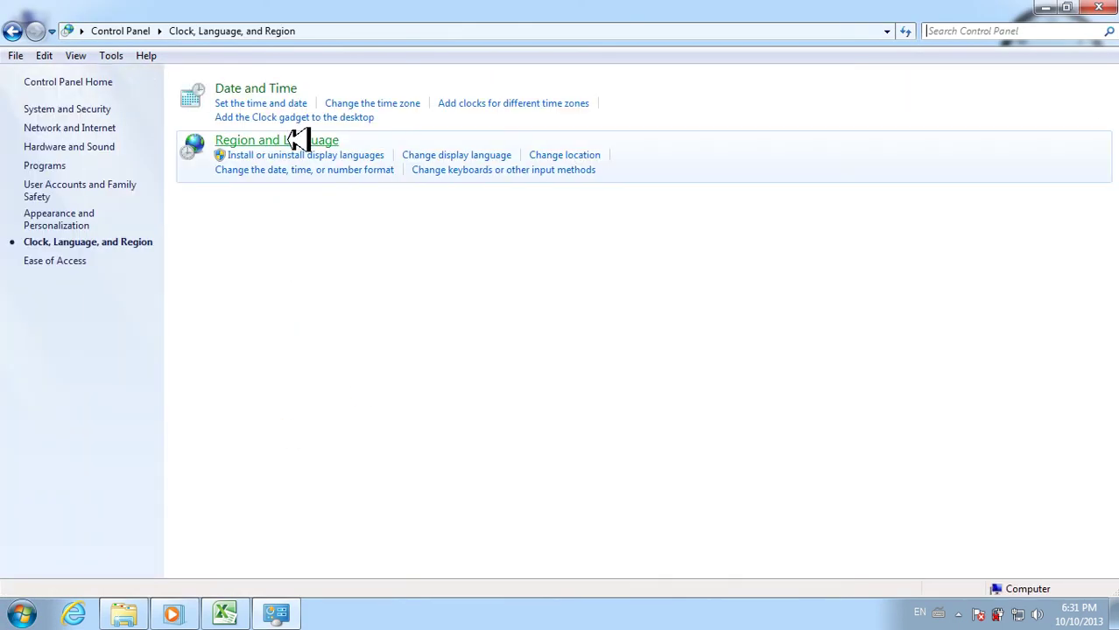
click(298, 140)
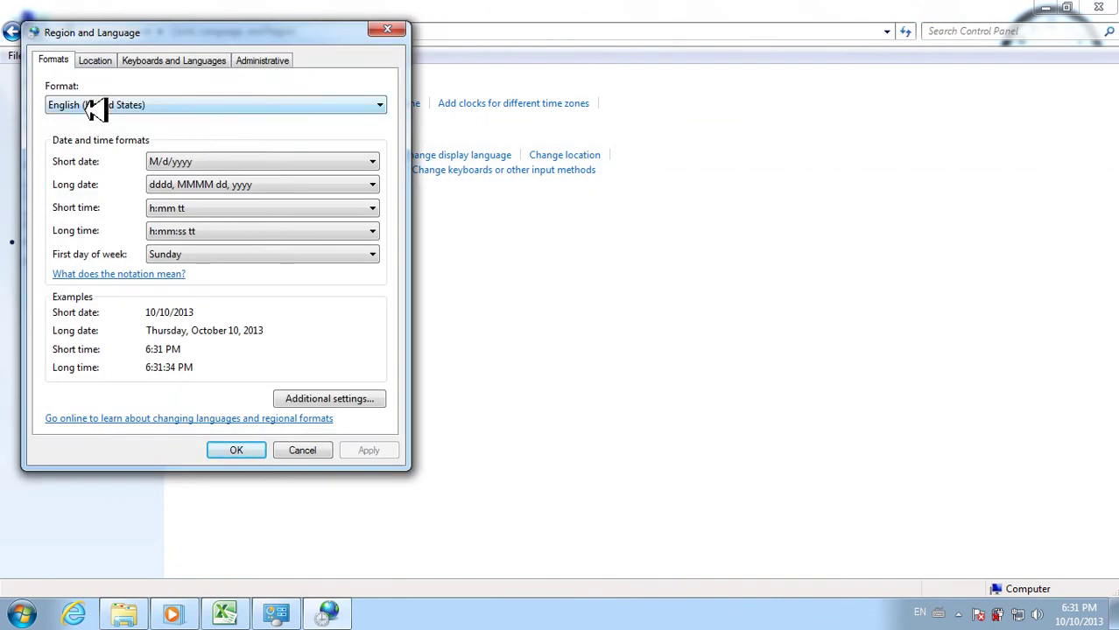
click(96, 105)
click(96, 105)
- Review the available Windows display languages, and close Region and Language and the Control Panel without applying changes
click(158, 59)
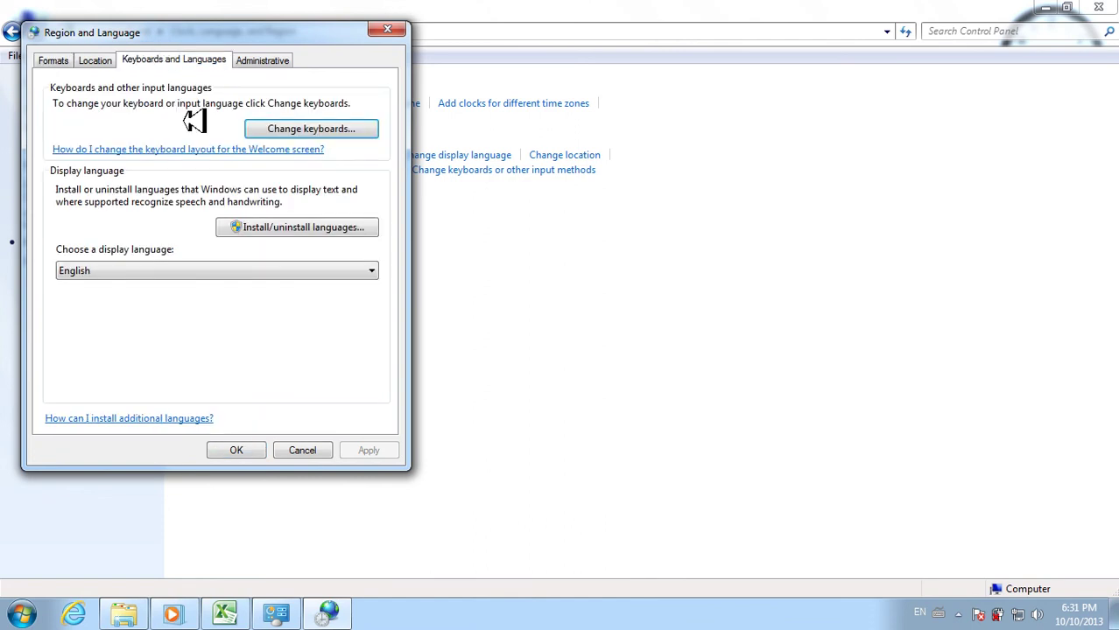
click(116, 273)
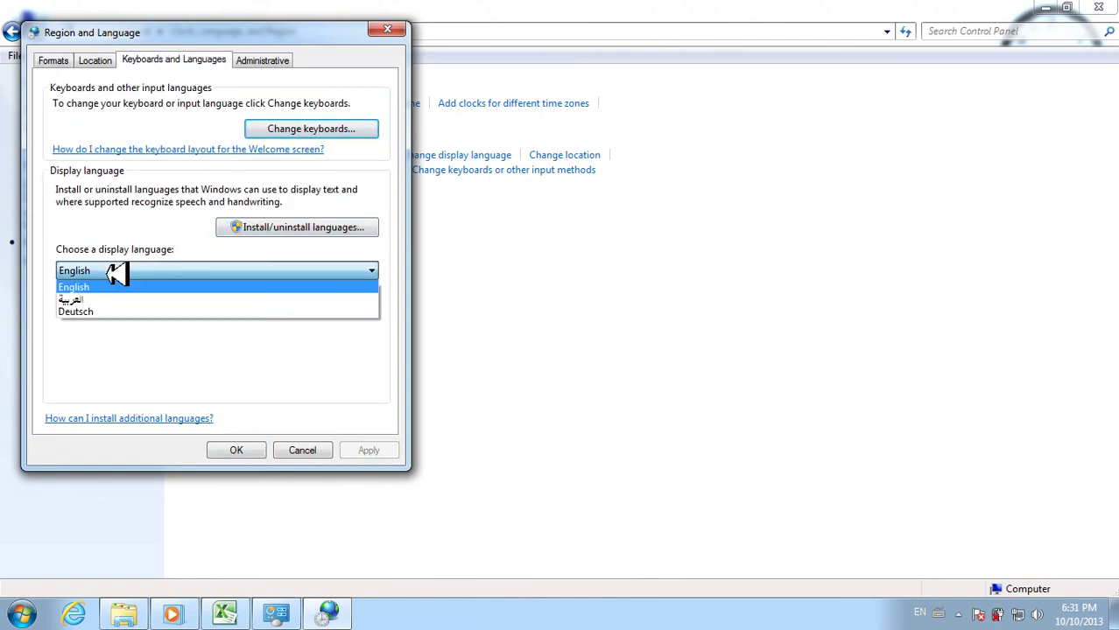
click(112, 272)
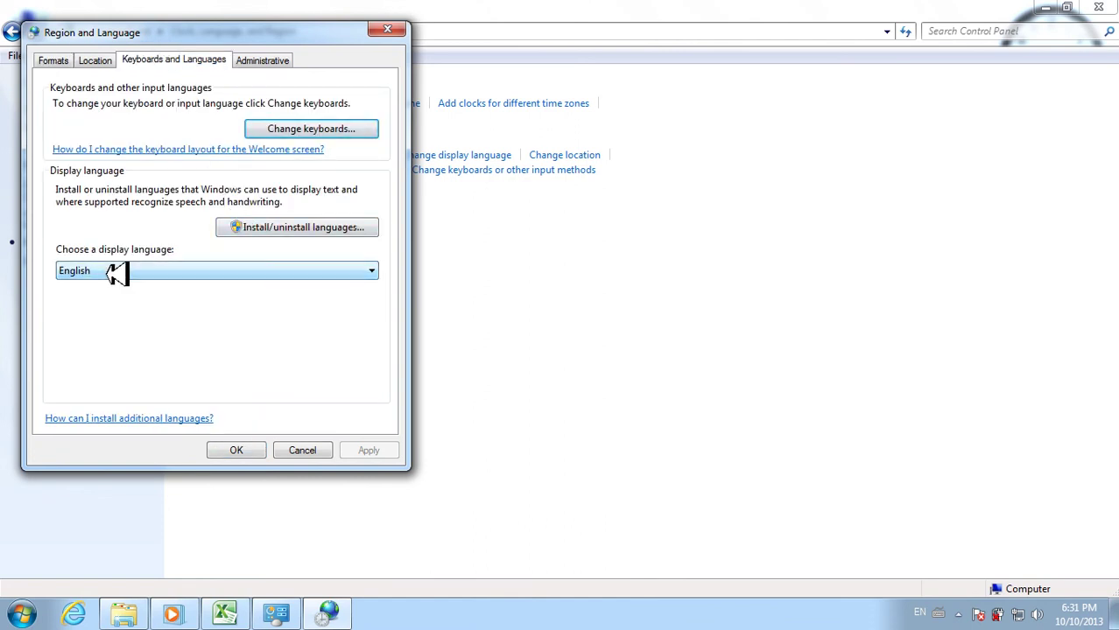
click(296, 451)
click(1111, 8)
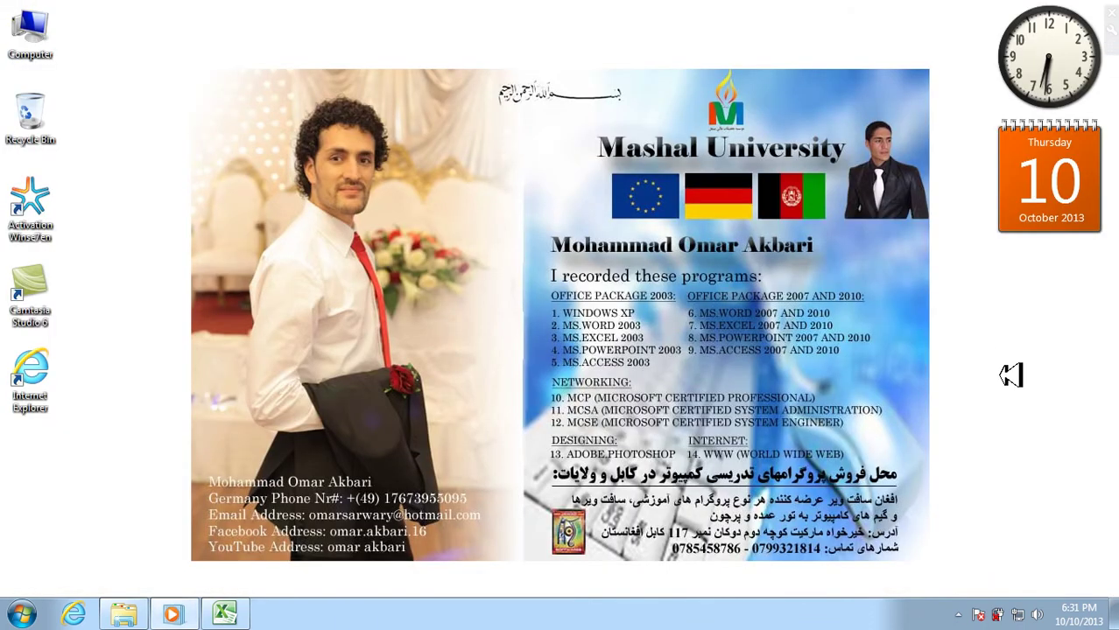